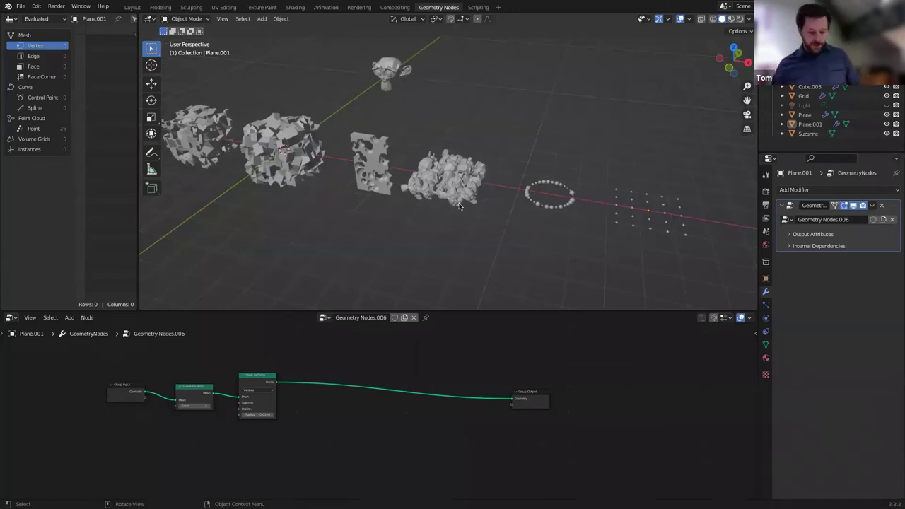
Select the scattered-cubes object Cube and frame it in the viewport
middle_drag(513, 227, 556, 227)
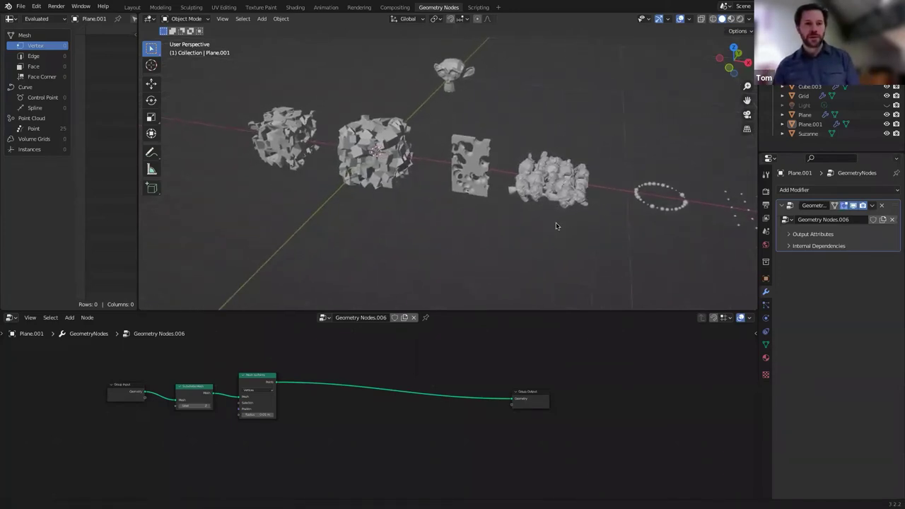
click(372, 140)
key(KP_Decimal)
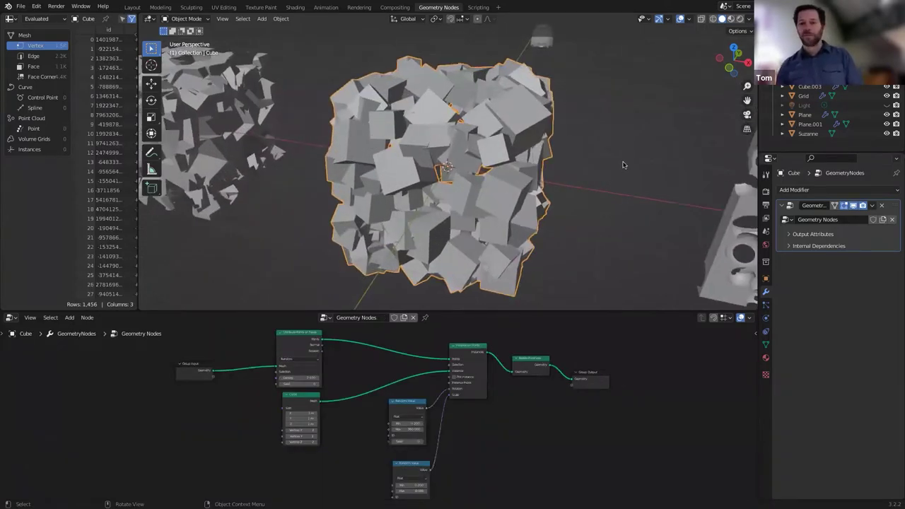
mouse_move(622, 135)
middle_down()
mouse_move(607, 148)
mouse_move(604, 135)
mouse_move(626, 131)
mouse_move(616, 134)
middle_up()
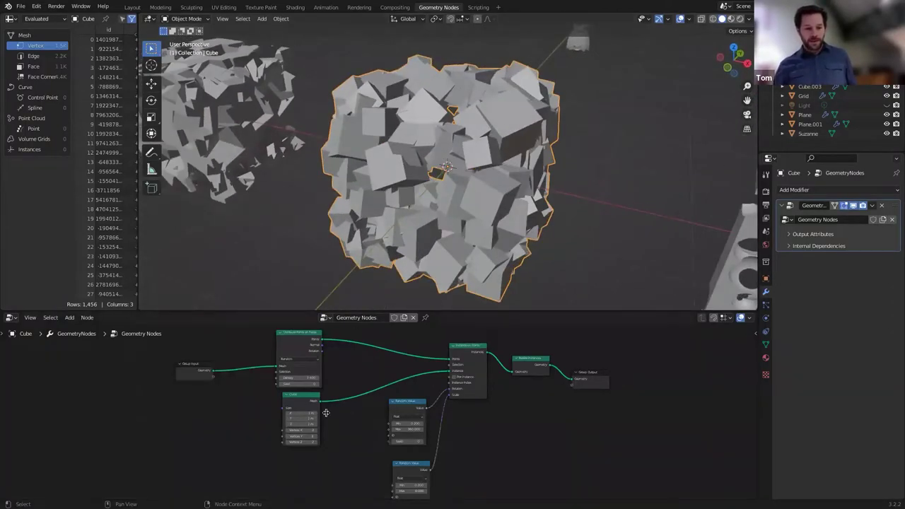
Step the rotation Random Value seed up repeatedly to reshuffle the cube instances
click(423, 443)
click(422, 443)
click(422, 443)
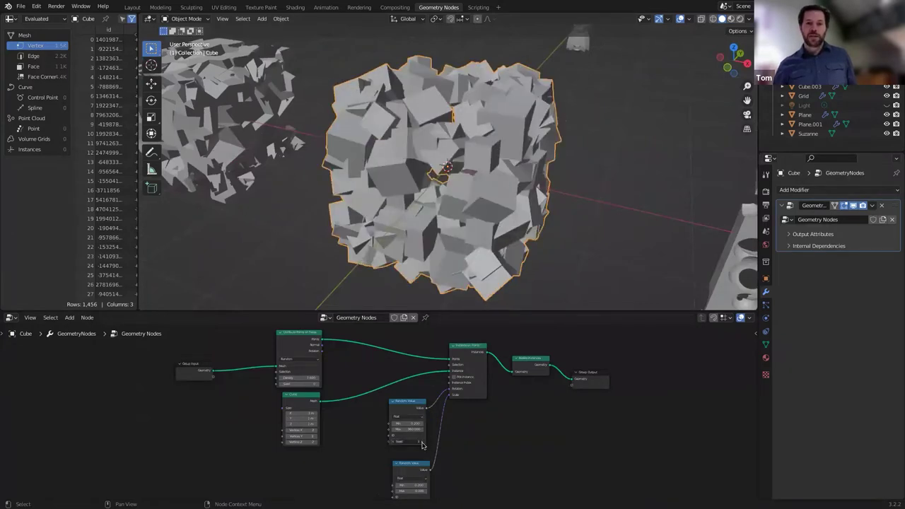
click(422, 443)
click(422, 444)
click(423, 444)
click(423, 443)
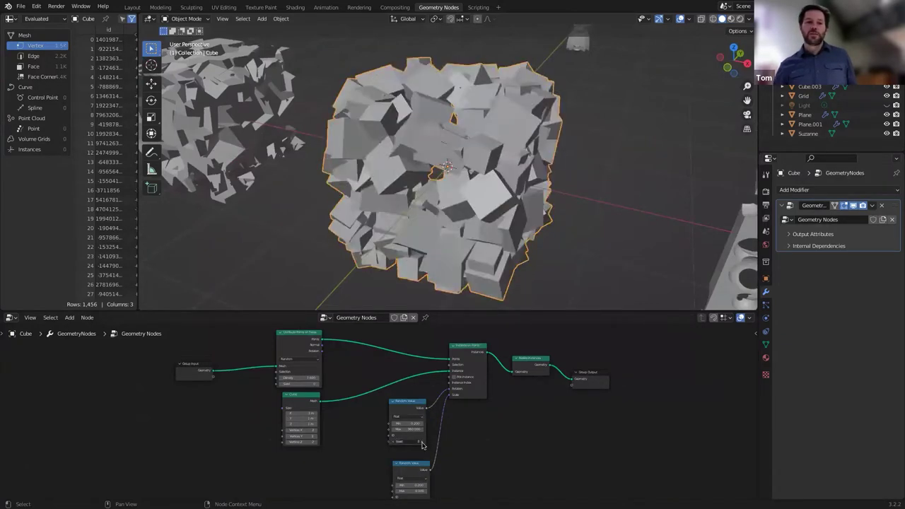
click(423, 443)
click(423, 443)
click(423, 443)
click(422, 443)
click(422, 443)
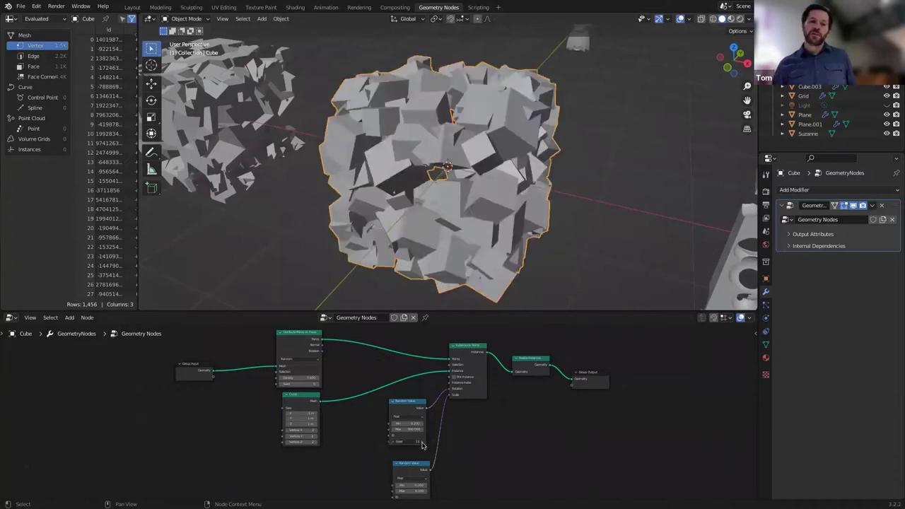
click(422, 443)
Select the carved Cube.001, frame it, and zoom and orbit around it
click(231, 154)
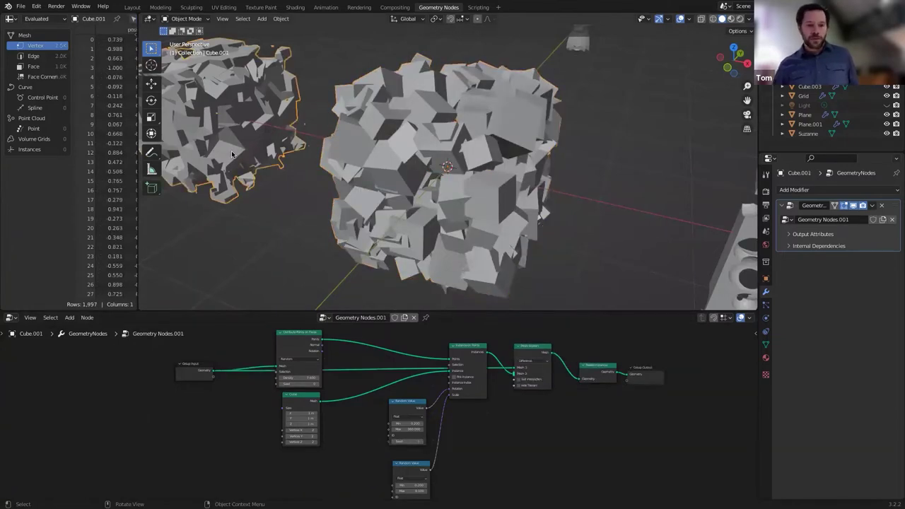
key(KP_Decimal)
scroll(349, 170, up, 4)
scroll(349, 171, down, 4)
middle_drag(349, 170, 408, 211)
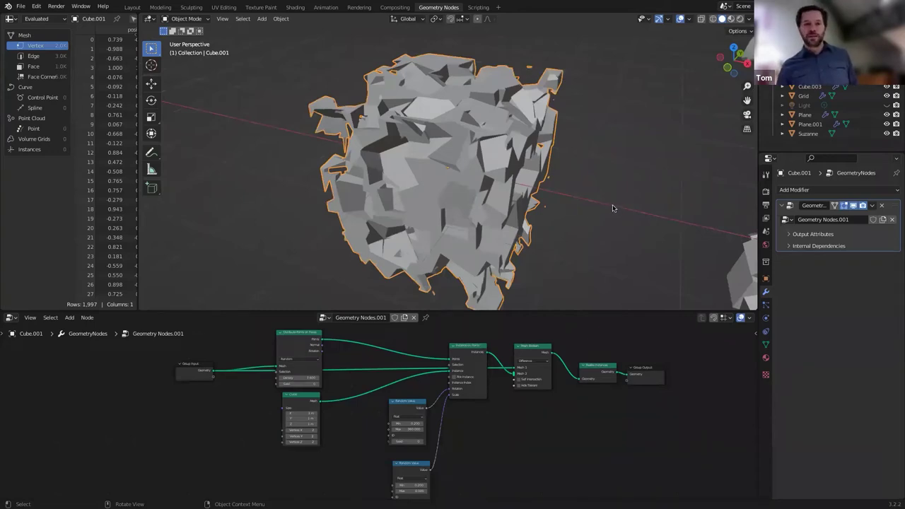
Zoom out, then select and frame the cheese slab Cube.002
scroll(612, 205, down, 8)
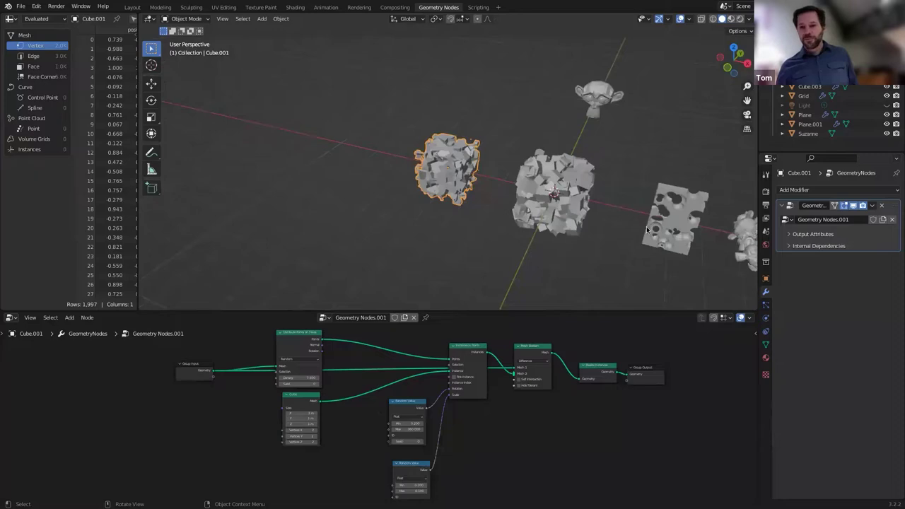
click(667, 205)
key(KP_Decimal)
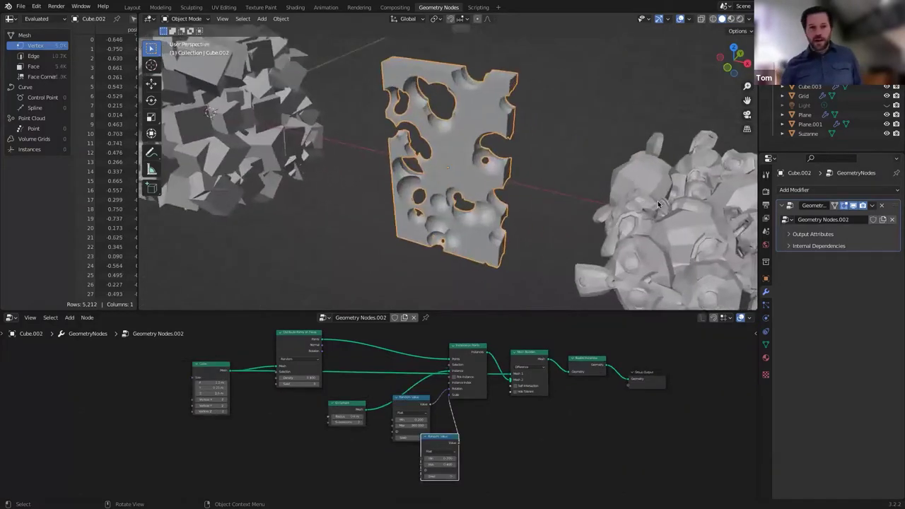
Move the lower Random Value node aside, bump the distribution seed five times, then select the monkey Plane
middle_drag(549, 186, 495, 180)
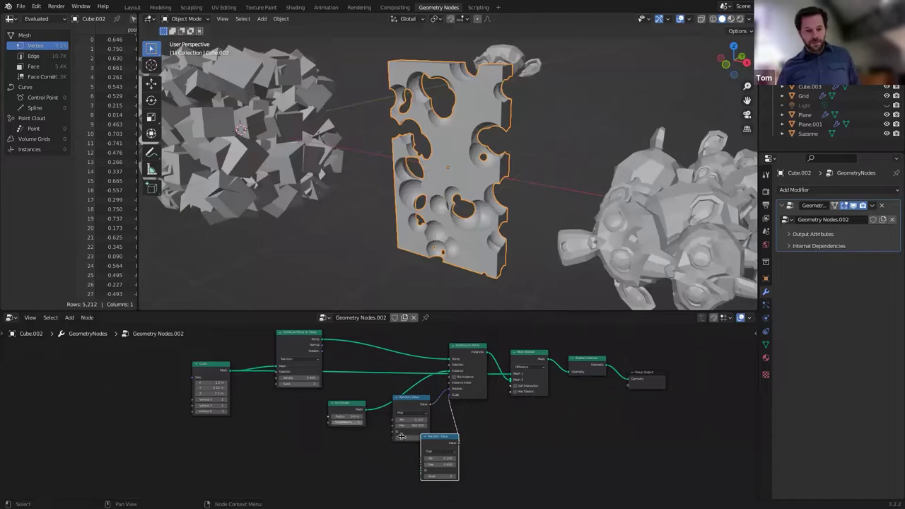
drag(429, 440, 475, 444)
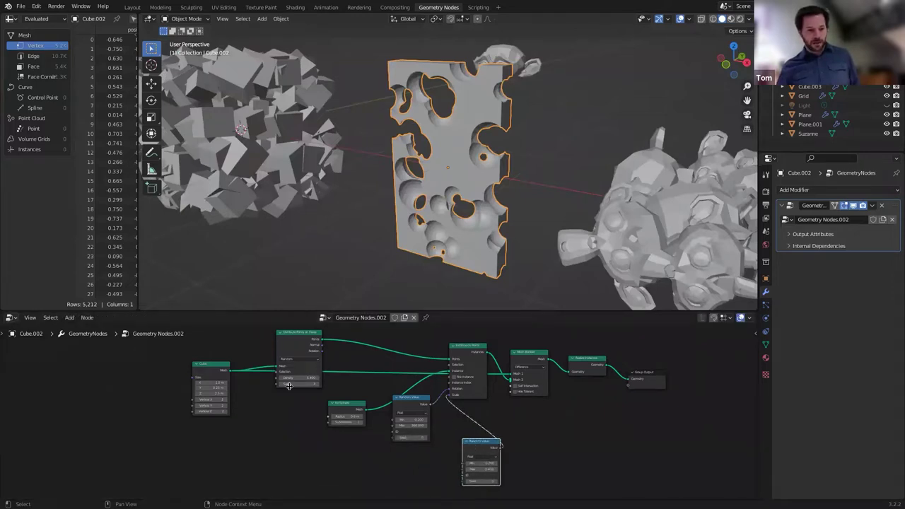
mouse_move(319, 387)
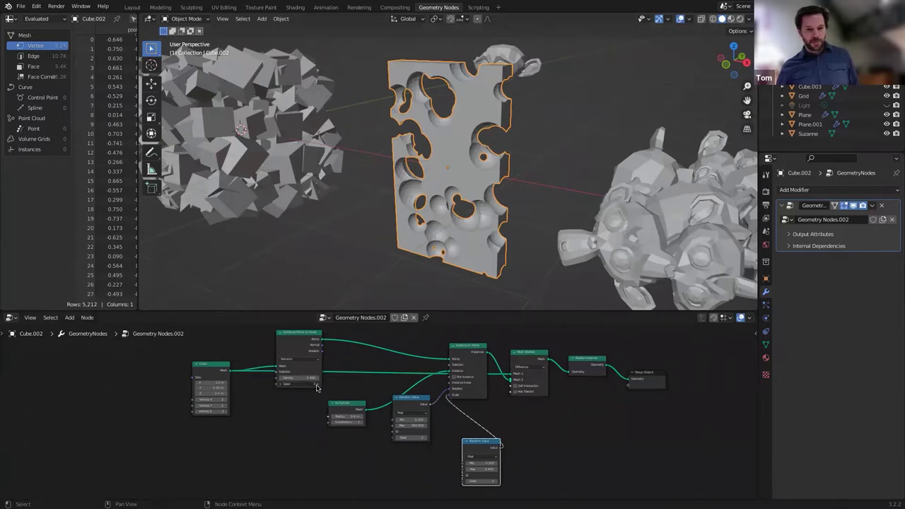
click(317, 387)
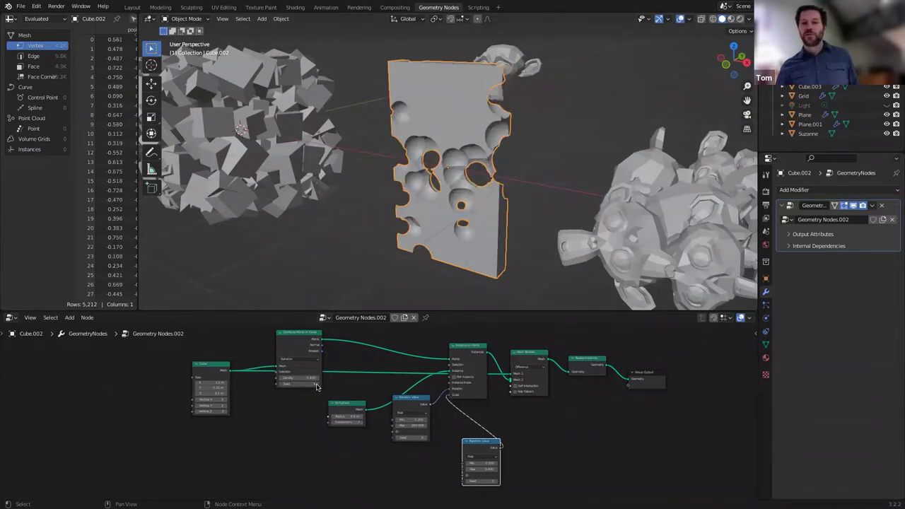
click(317, 386)
click(317, 387)
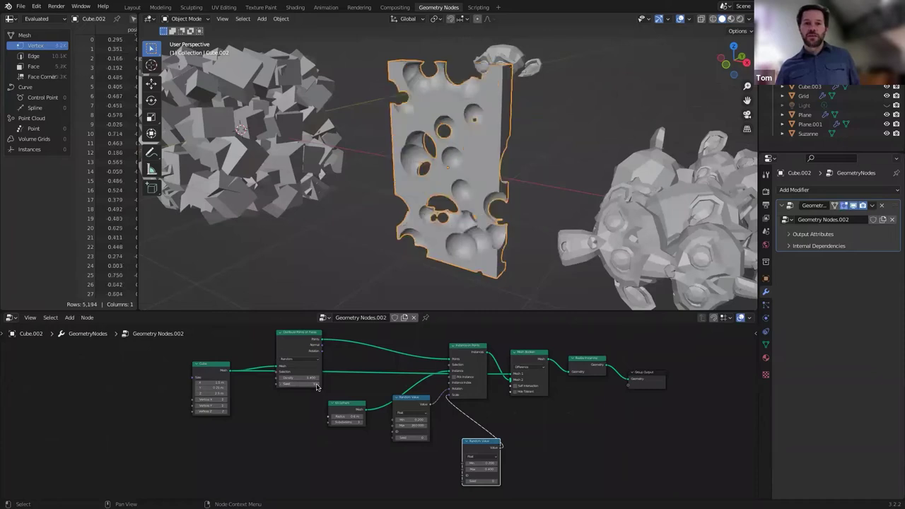
click(317, 387)
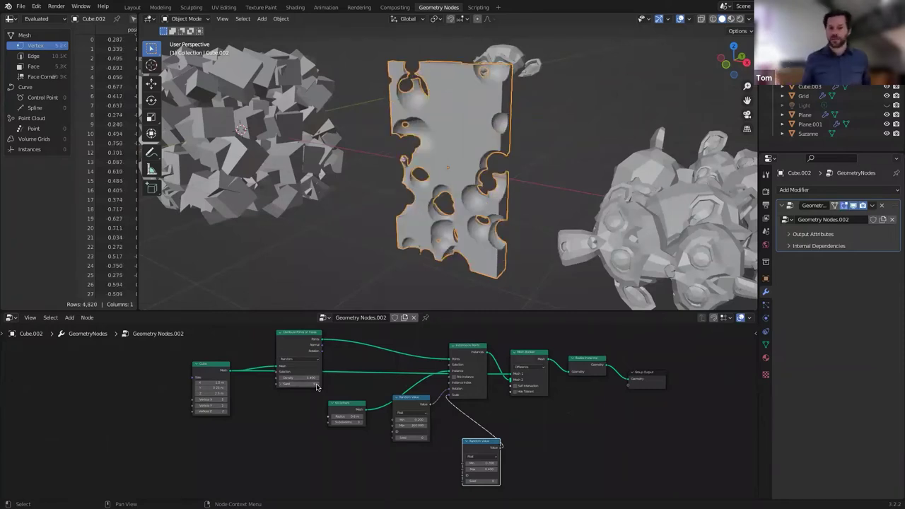
click(317, 387)
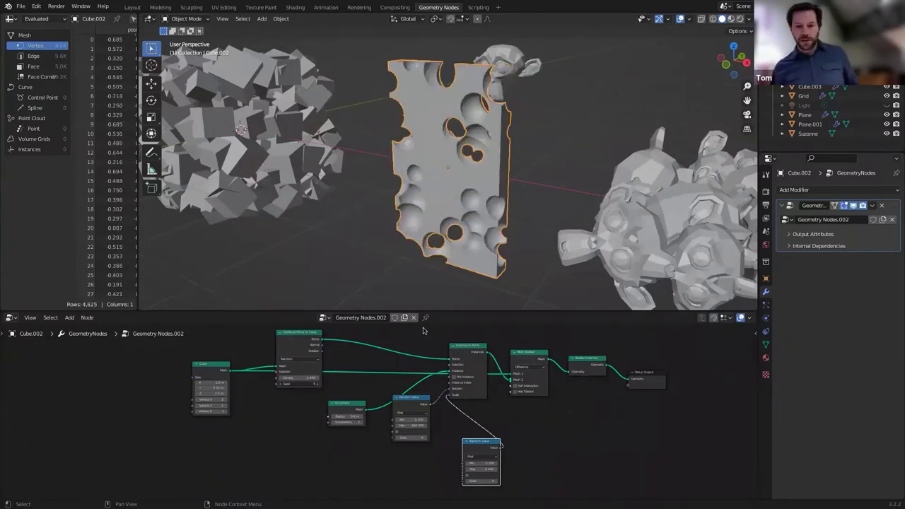
click(630, 244)
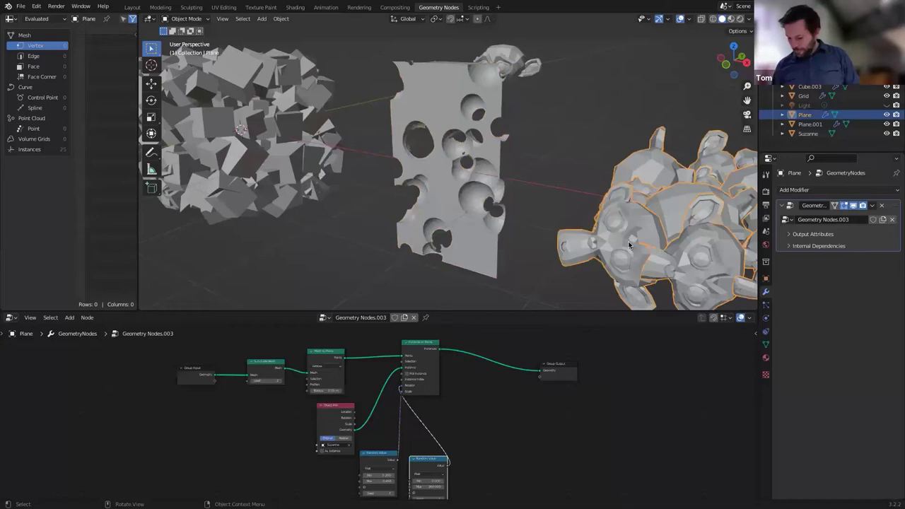
Frame the monkey instances on Plane and orbit and zoom to inspect them
key(KP_Decimal)
middle_drag(514, 226, 479, 231)
scroll(467, 234, up, 4)
scroll(478, 231, up, 5)
scroll(495, 232, down, 8)
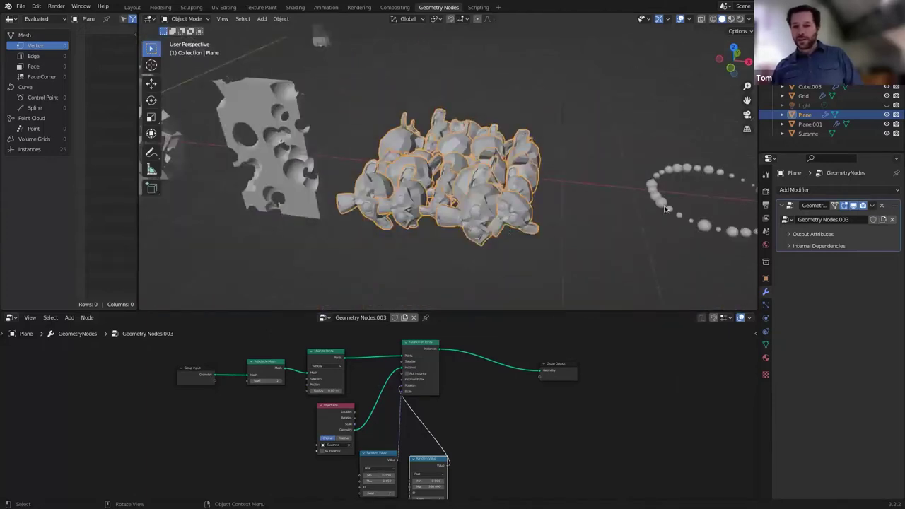
Select the sphere ring Cube.003, align the objects along X, and frame it
click(665, 208)
key(KP_Decimal)
scroll(418, 224, down, 1)
scroll(418, 223, up, 3)
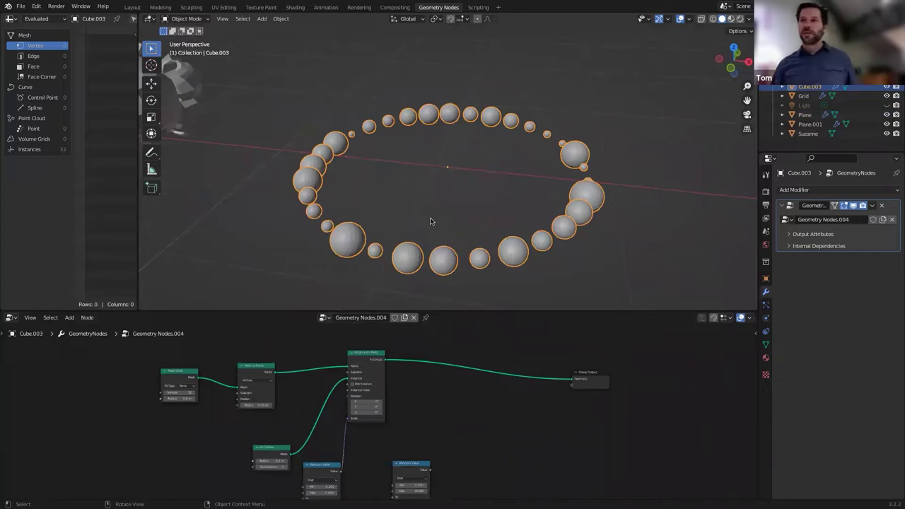
scroll(489, 219, down, 3)
scroll(491, 218, down, 3)
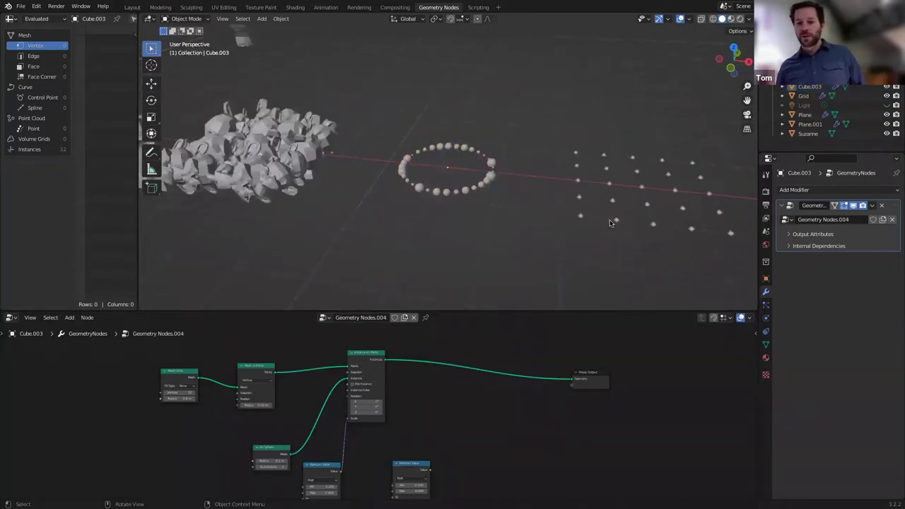
scroll(506, 233, up, 3)
scroll(511, 227, down, 4)
middle_drag(511, 228, 404, 215)
key(KP_Decimal)
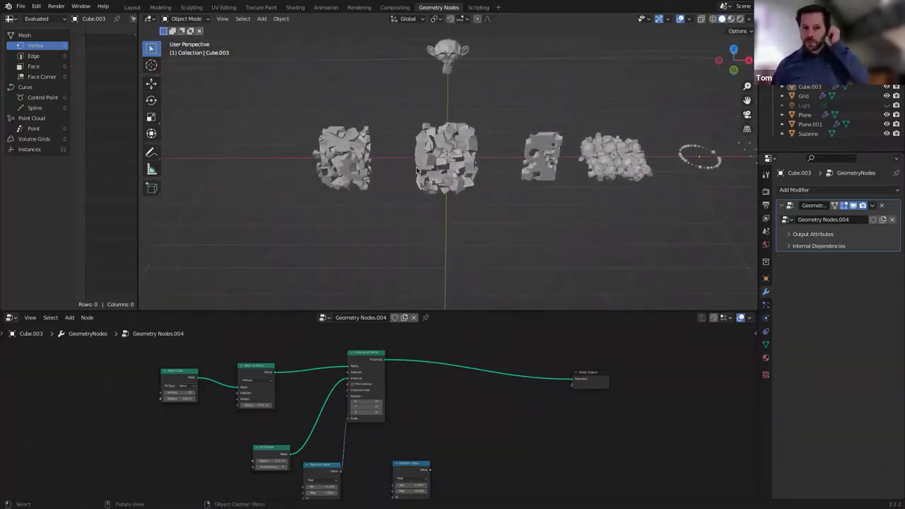
Select and frame Cube, then hide every object with the Outliner eye icons
click(419, 171)
middle_drag(469, 205, 470, 191)
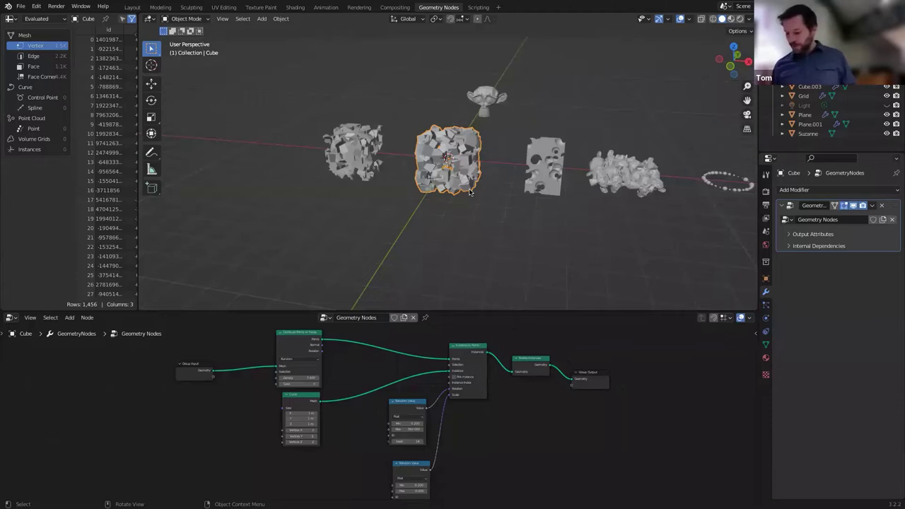
key(KP_Decimal)
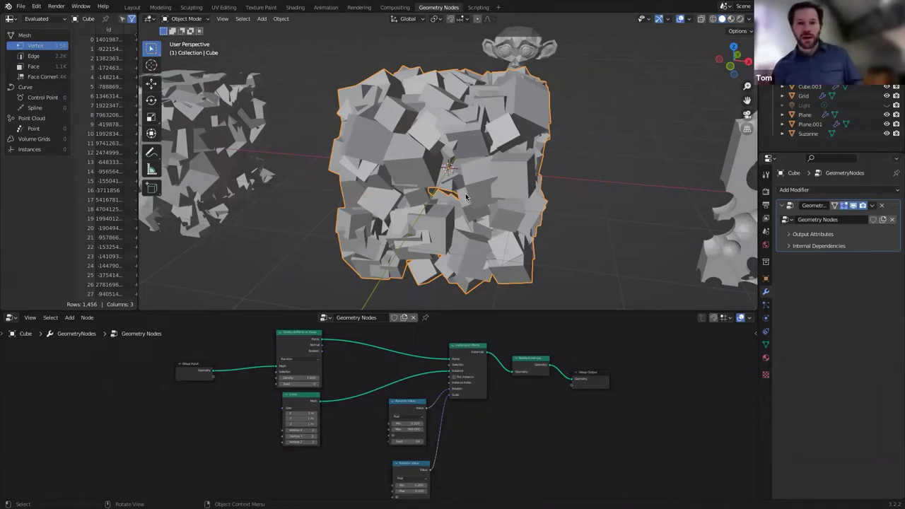
drag(887, 68, 889, 134)
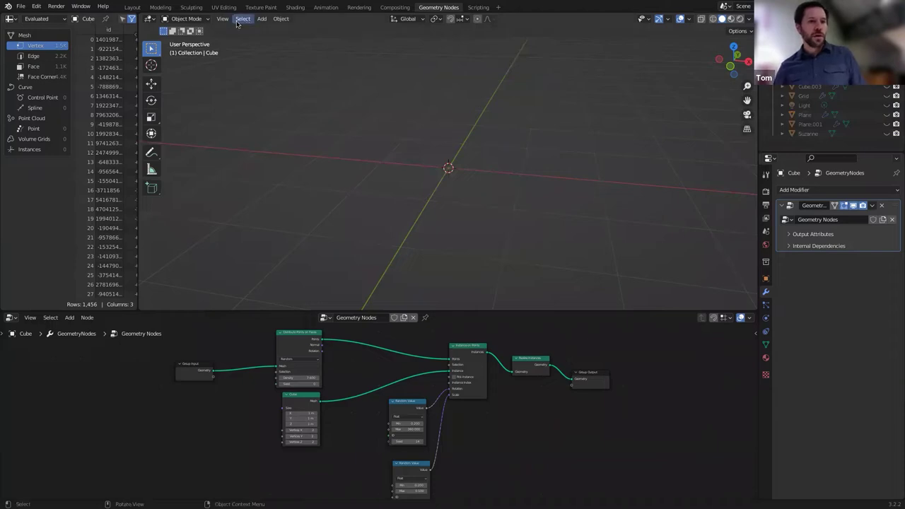
Add a default mesh cube from the Add menu and switch to the Layout workspace
click(262, 19)
mouse_move(278, 34)
click(357, 41)
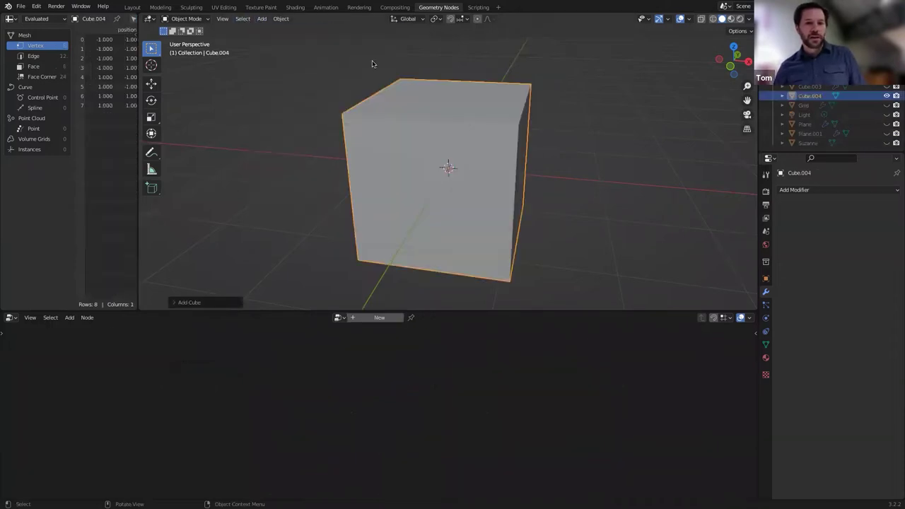
middle_drag(507, 217, 484, 246)
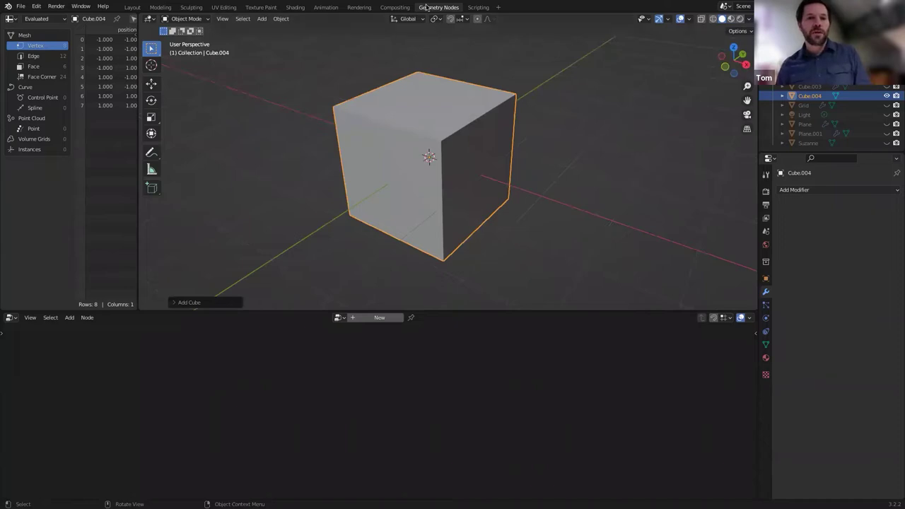
click(132, 7)
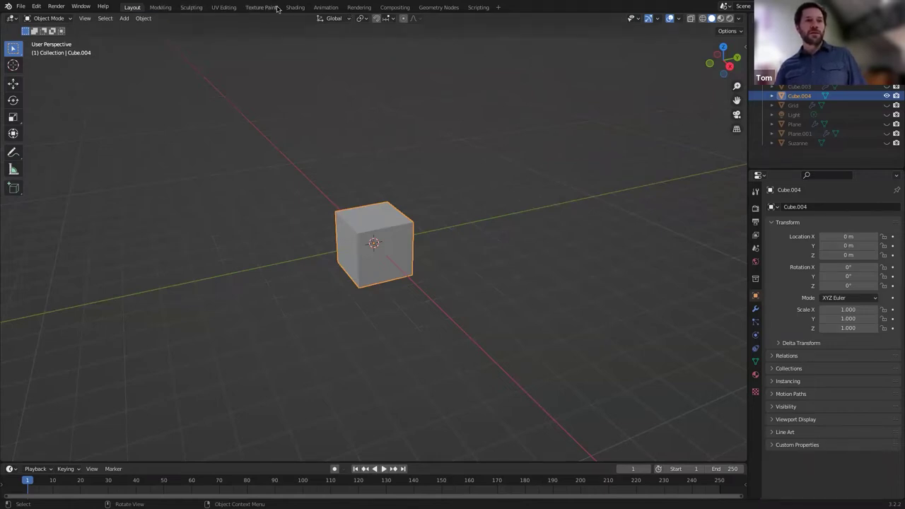
Return to Geometry Nodes, resize the spreadsheet and node editor, and confirm the new cube
click(438, 7)
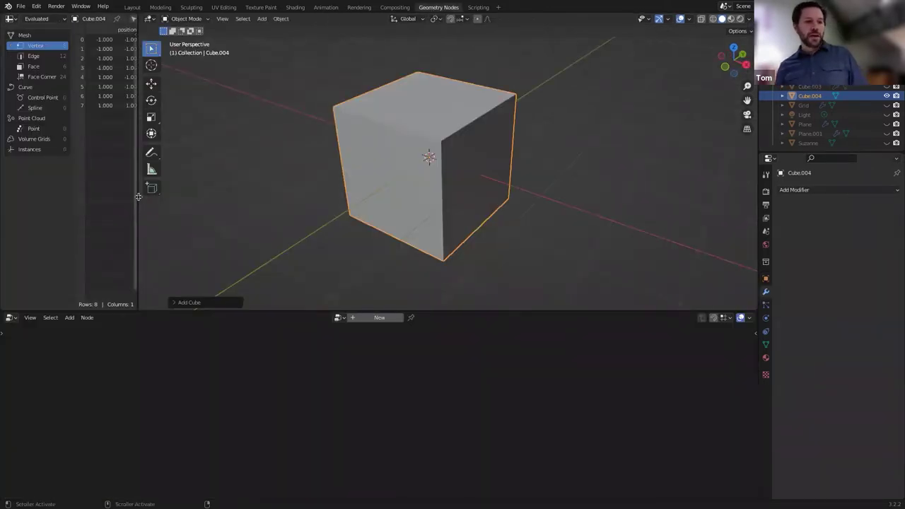
drag(137, 197, 182, 207)
drag(312, 309, 313, 330)
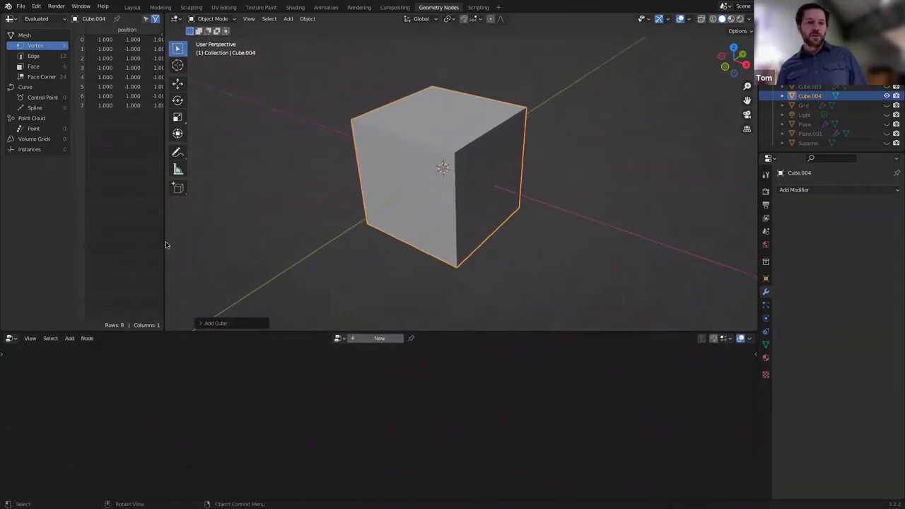
drag(164, 244, 161, 219)
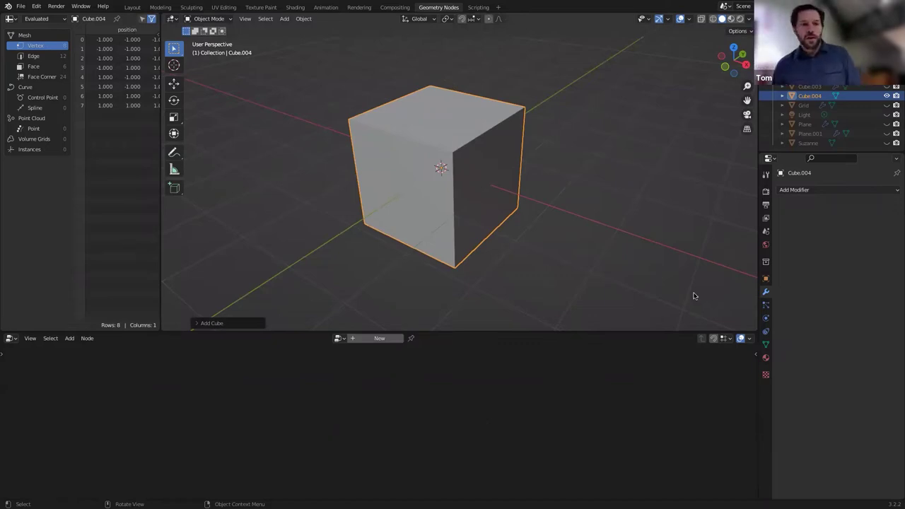
click(493, 152)
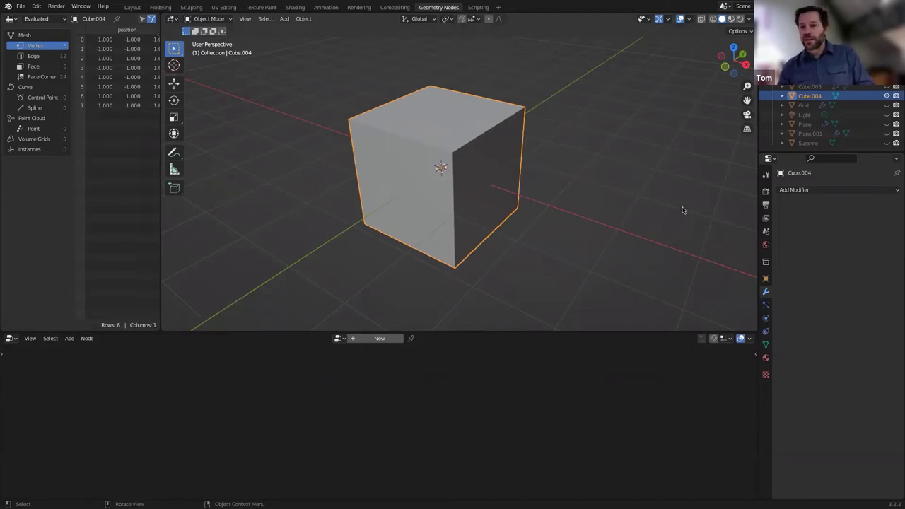
Add a Geometry Nodes modifier from the Add Modifier list under Generate
click(795, 190)
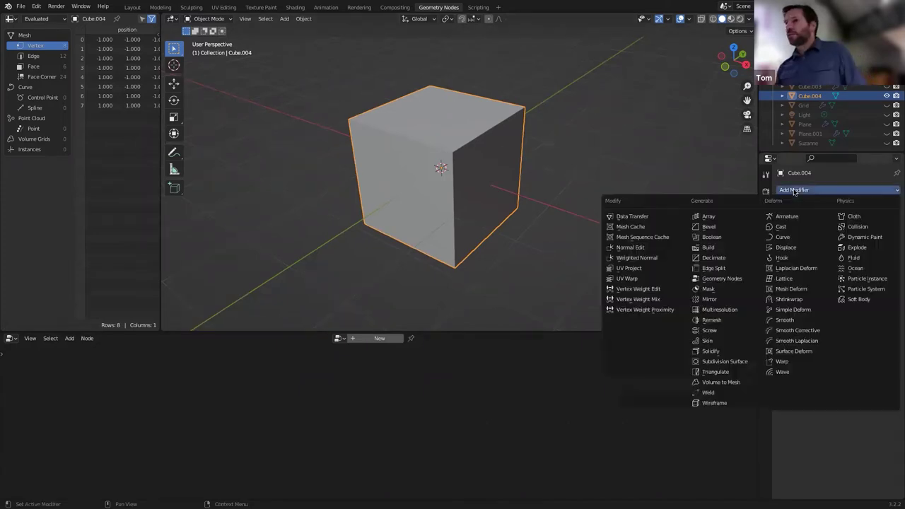
click(728, 279)
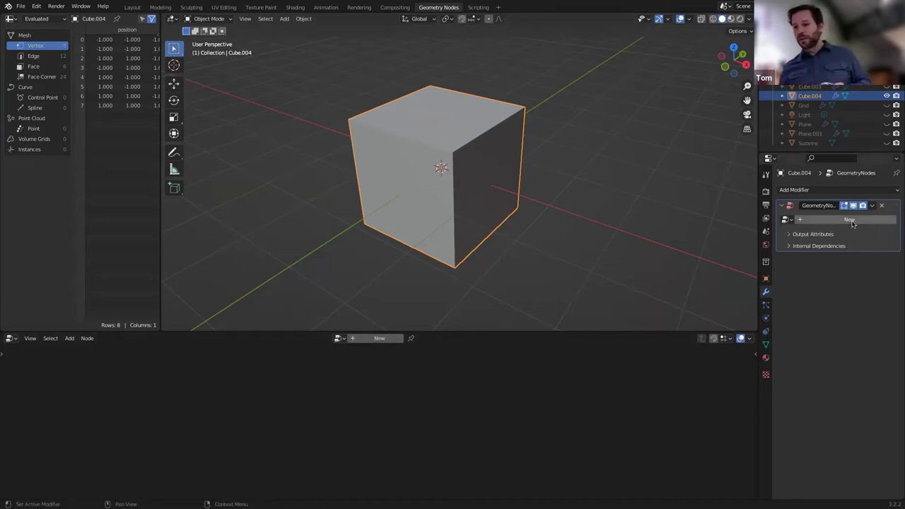
Create a new node tree and drag Group Output right and Group Input left
click(367, 341)
mouse_move(430, 386)
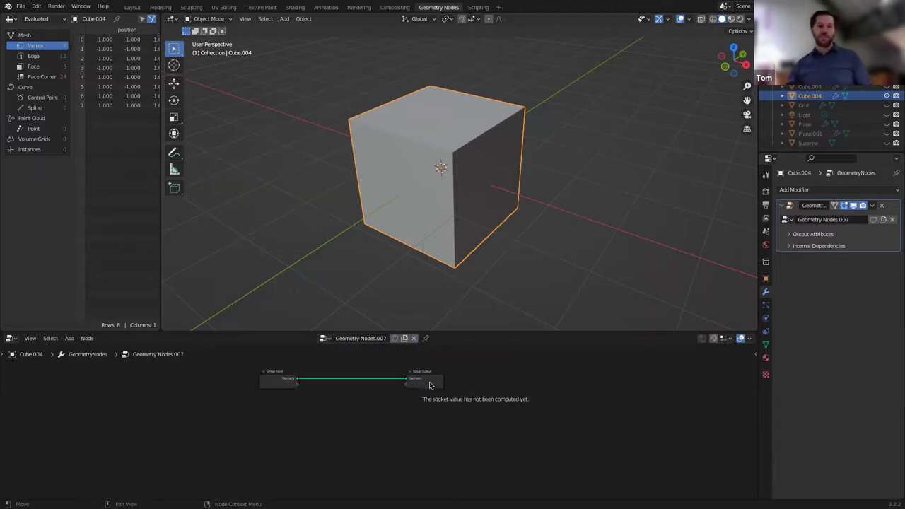
drag(424, 381, 679, 402)
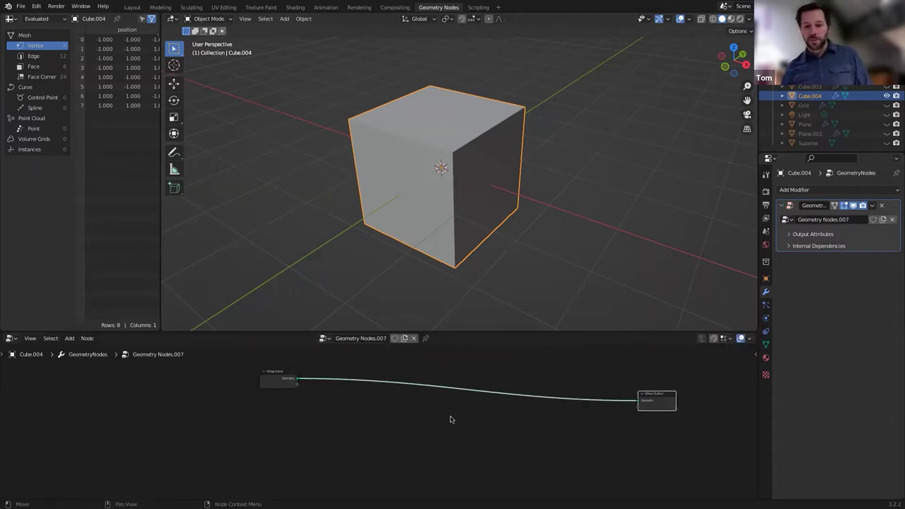
drag(286, 377, 148, 411)
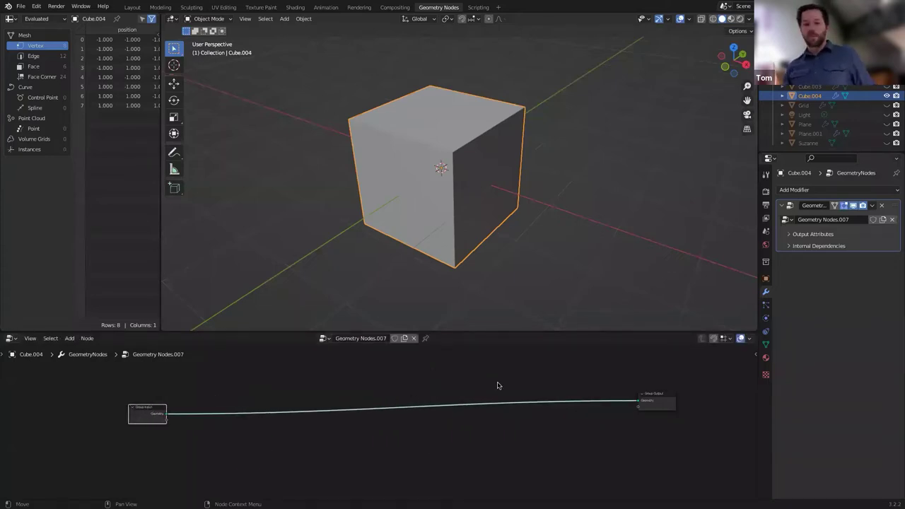
Bring Group Input and Group Output closer together and recentre them in the editor
click(642, 395)
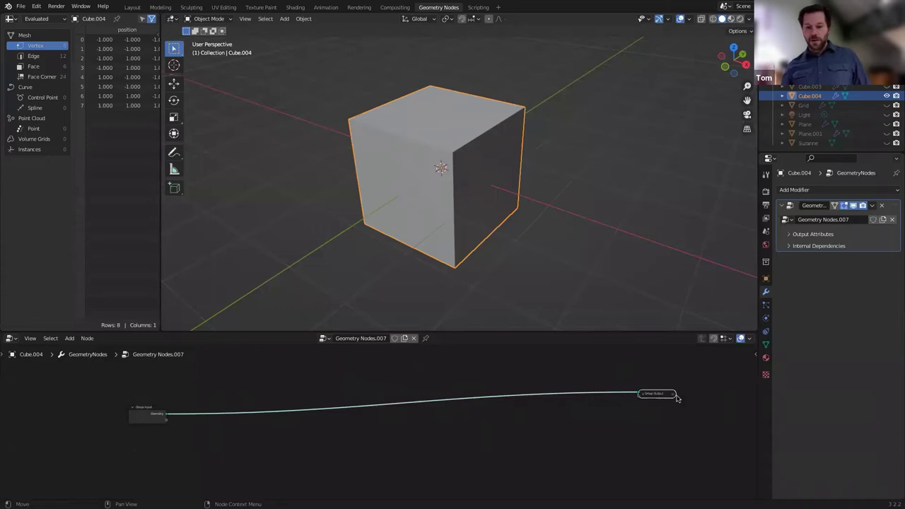
drag(644, 399, 571, 400)
scroll(460, 436, up, 1)
scroll(439, 430, up, 1)
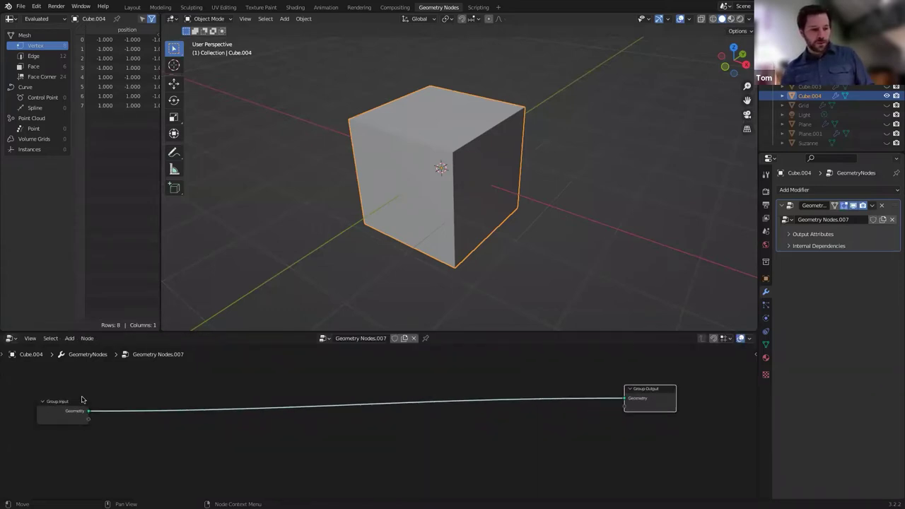
drag(78, 401, 286, 398)
key(Home)
drag(573, 394, 496, 400)
scroll(394, 453, up, 1)
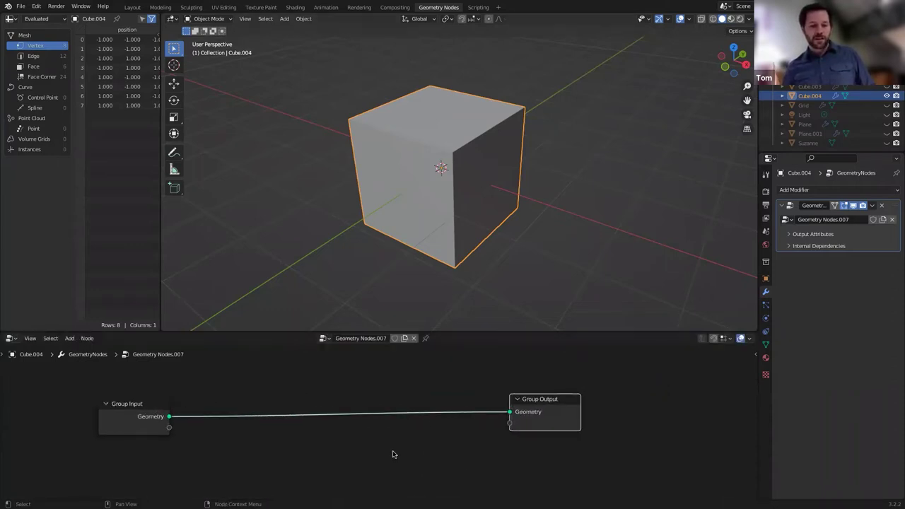
middle_drag(394, 452, 450, 437)
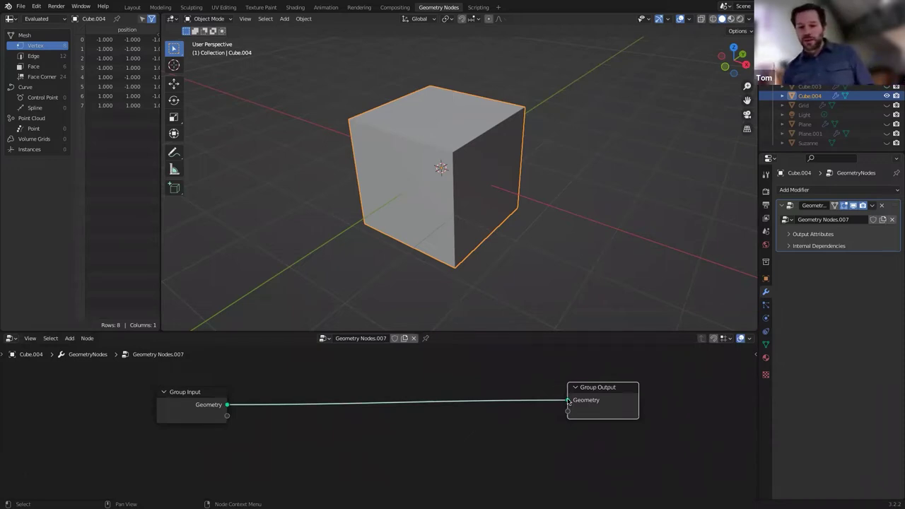
drag(568, 403, 514, 399)
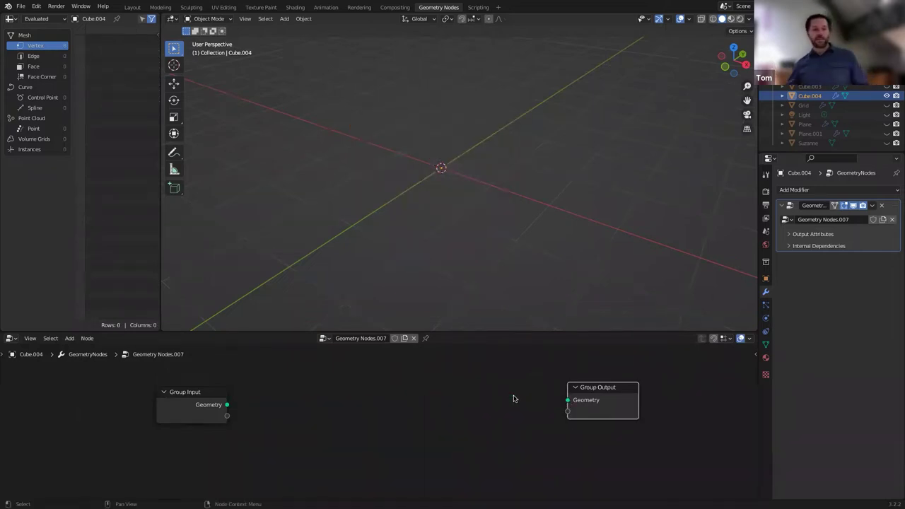
drag(228, 408, 568, 406)
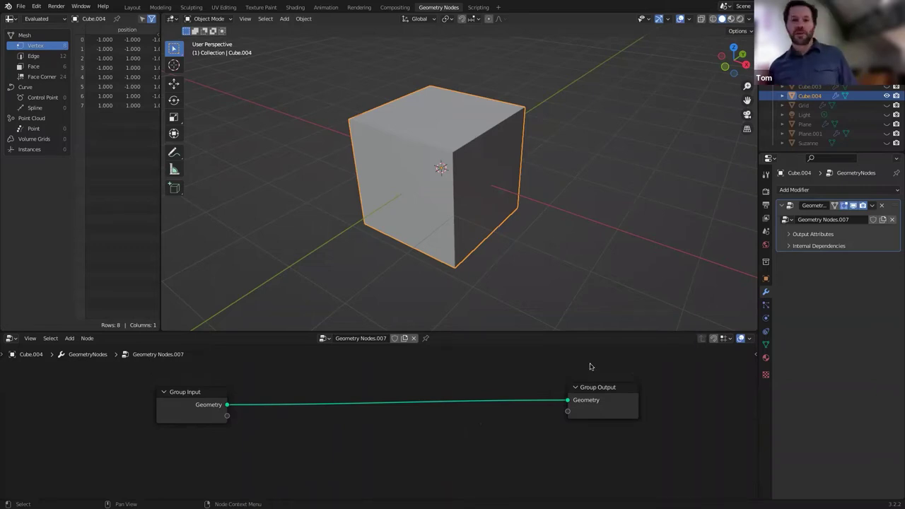
Browse the Add node menu and node search, then cancel without adding a node
click(69, 339)
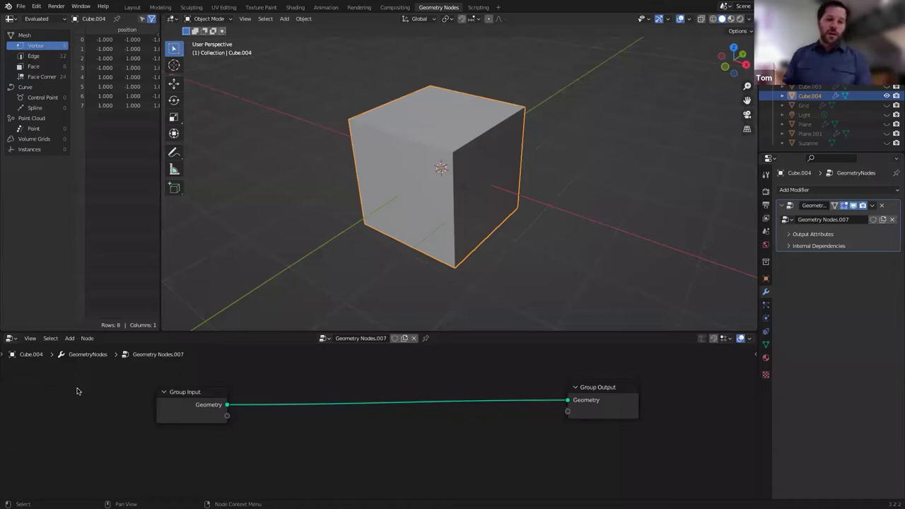
click(69, 338)
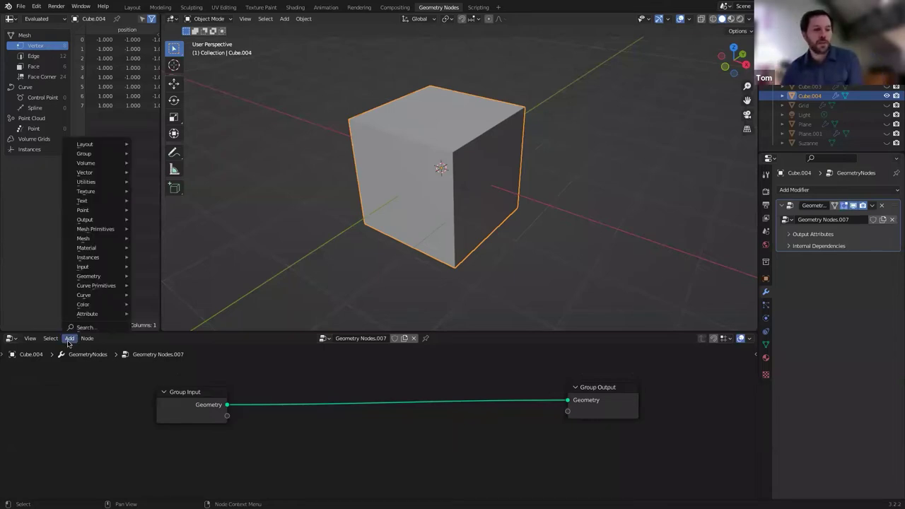
click(69, 338)
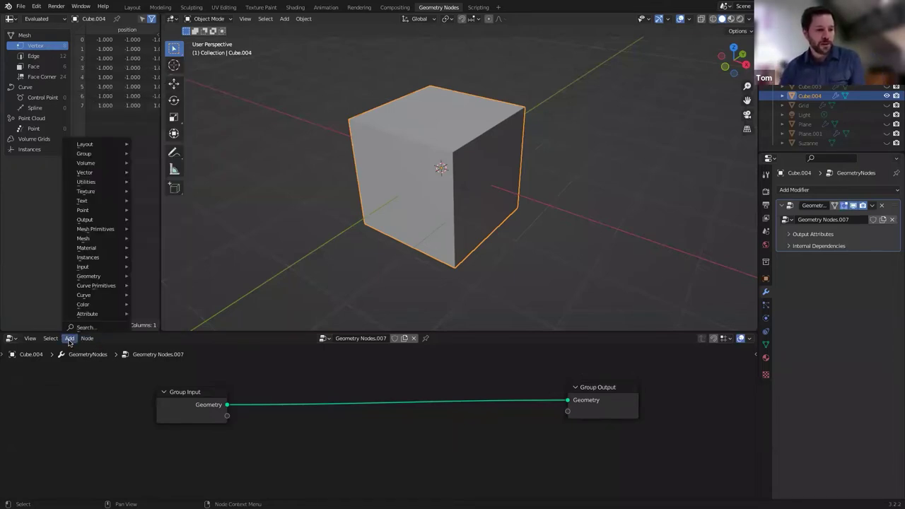
mouse_move(100, 213)
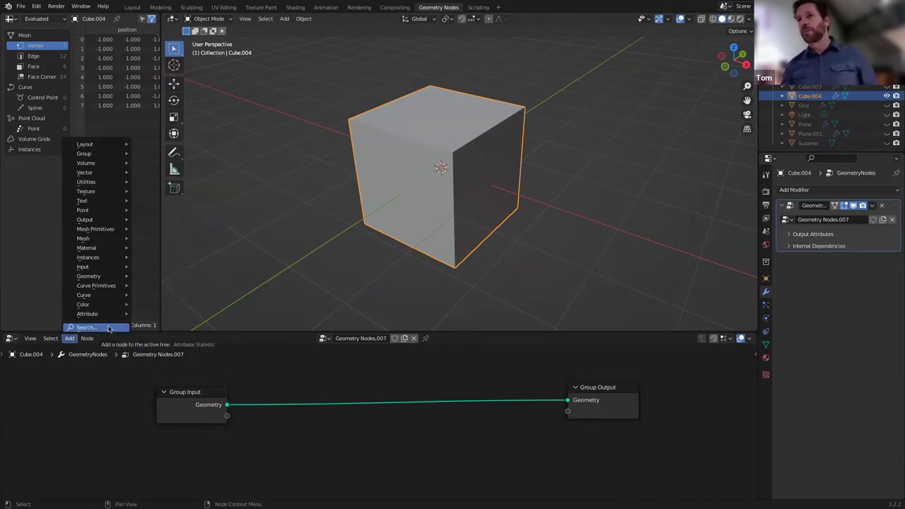
click(109, 328)
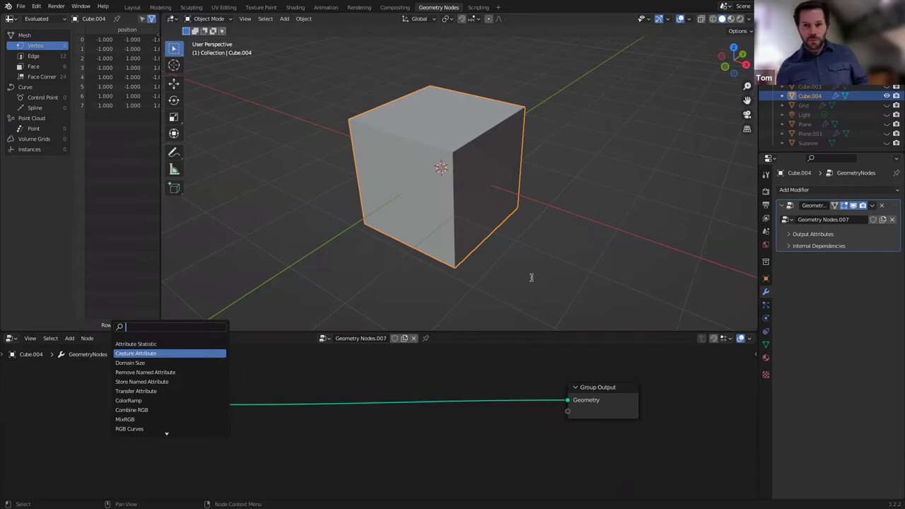
key(Escape)
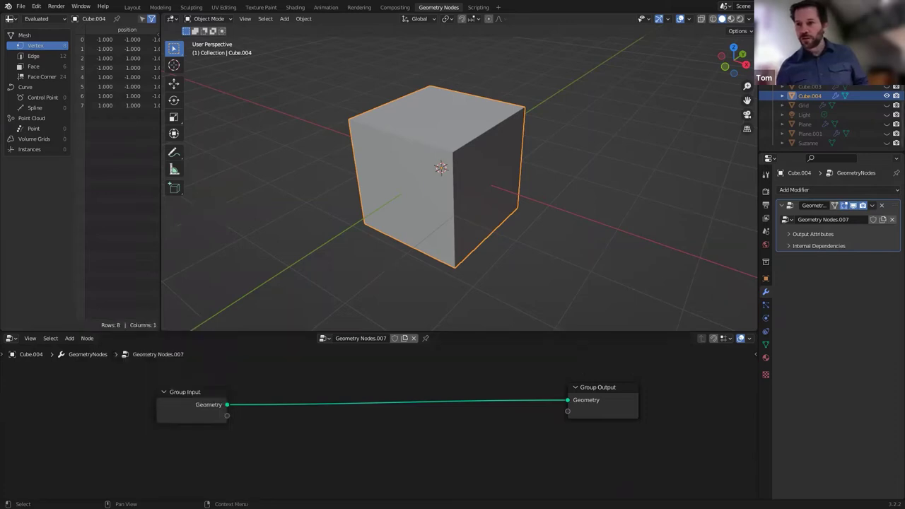
Select the carved Cube.001, frame its whole node tree, then reselect Cube.004
click(279, 134)
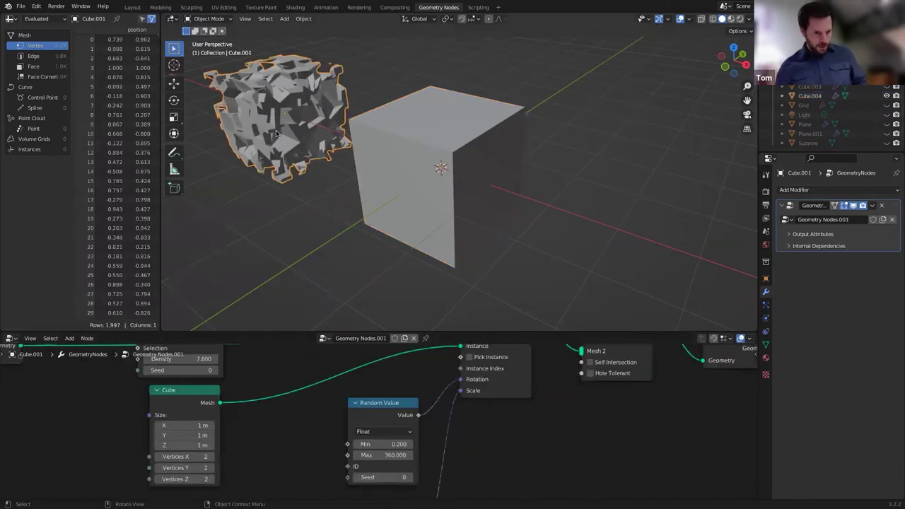
key(Home)
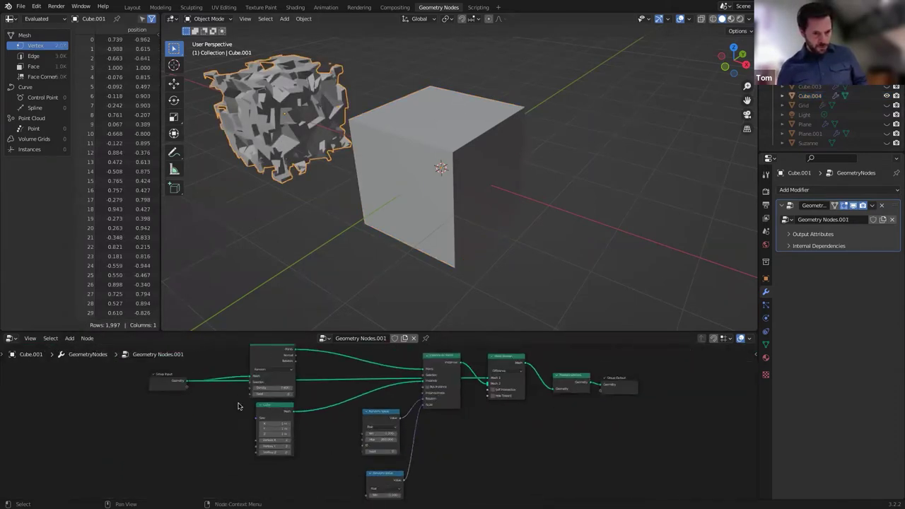
middle_drag(242, 414, 245, 448)
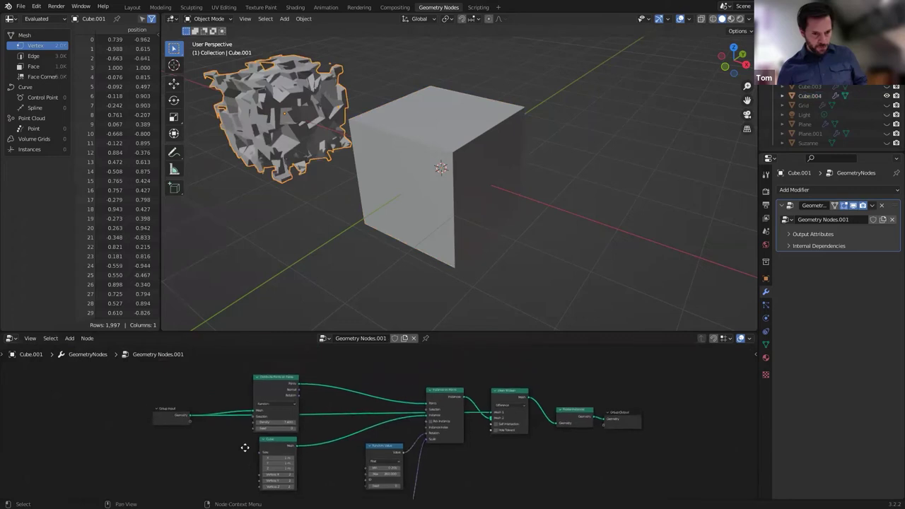
click(449, 168)
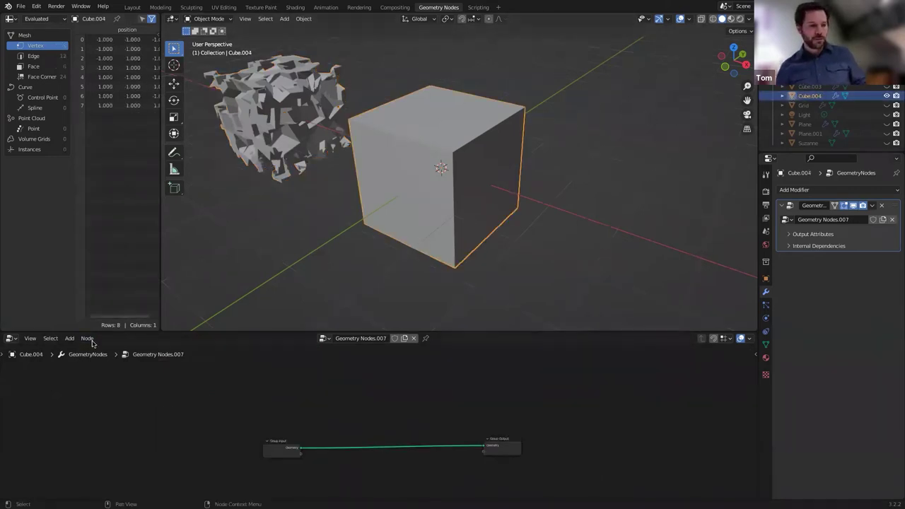
Search 'distri' and drop a Distribute Points on Faces node onto the Group Input–Group Output link
click(69, 338)
click(77, 326)
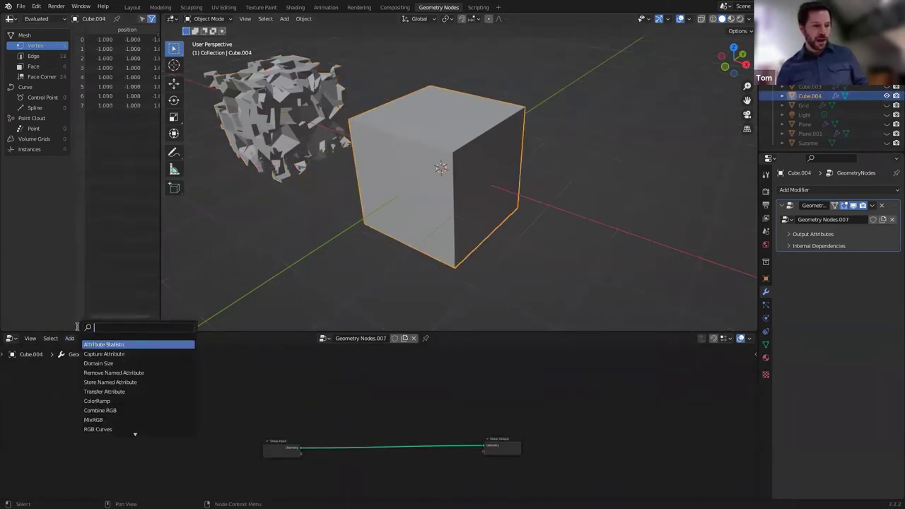
text(distribu)
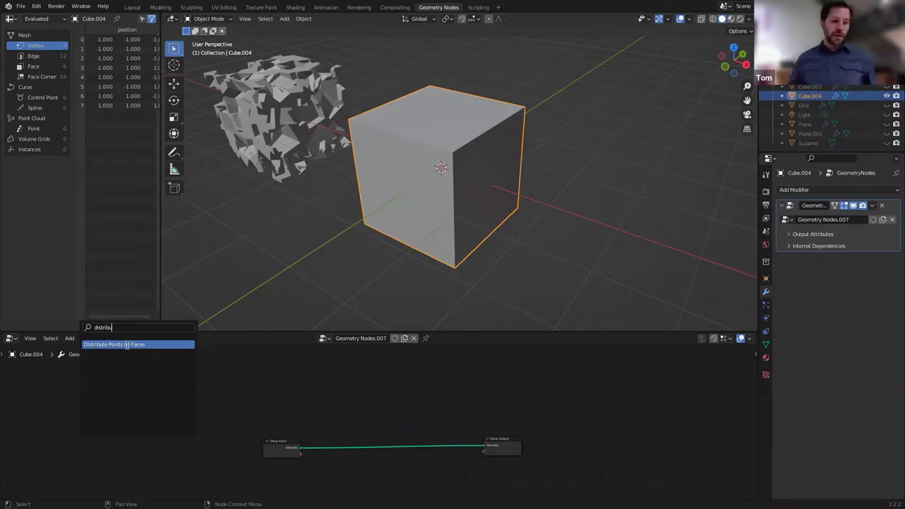
click(122, 345)
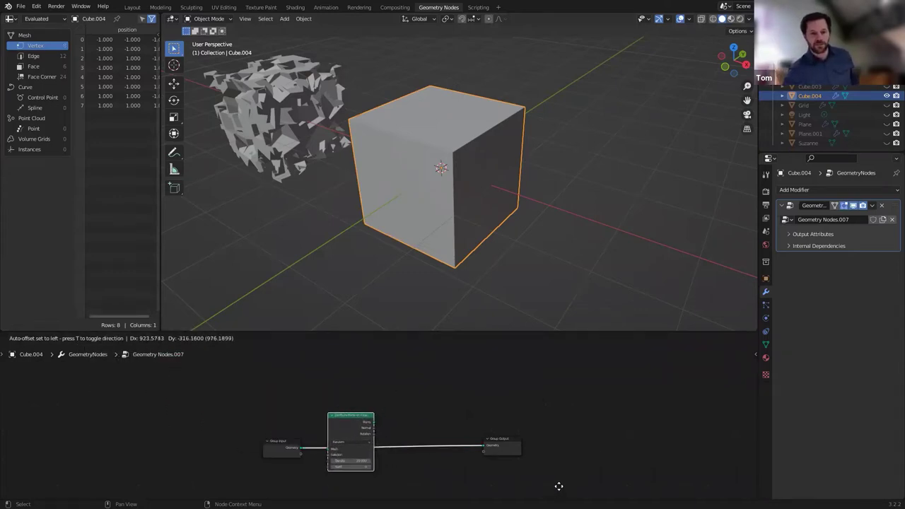
click(562, 414)
drag(354, 354, 352, 427)
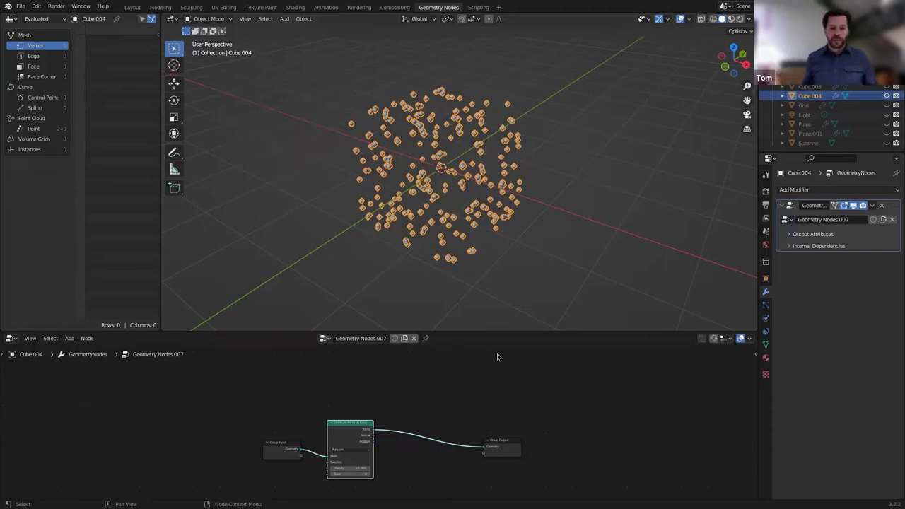
Zoom in on the nodes and drag the Distribute Points on Faces Density up to 12.4
scroll(369, 447, up, 3)
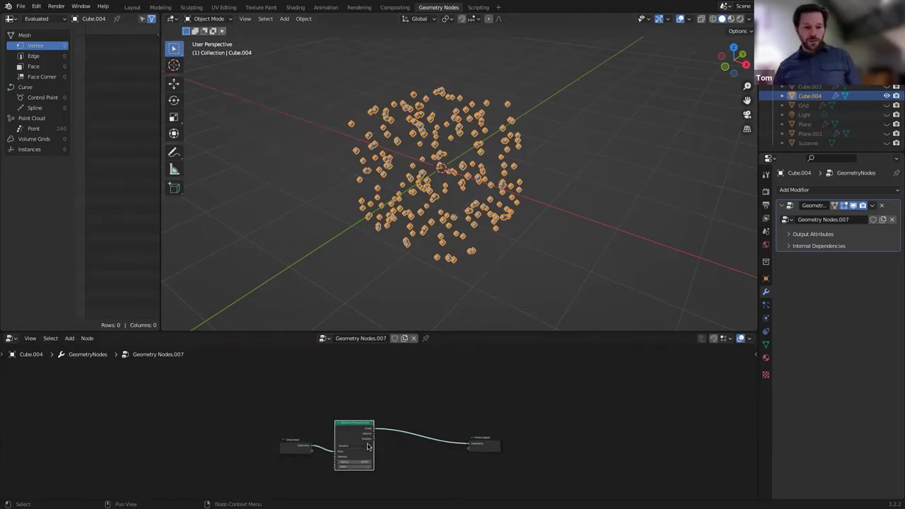
scroll(388, 449, up, 2)
middle_drag(388, 446, 401, 425)
scroll(392, 413, up, 2)
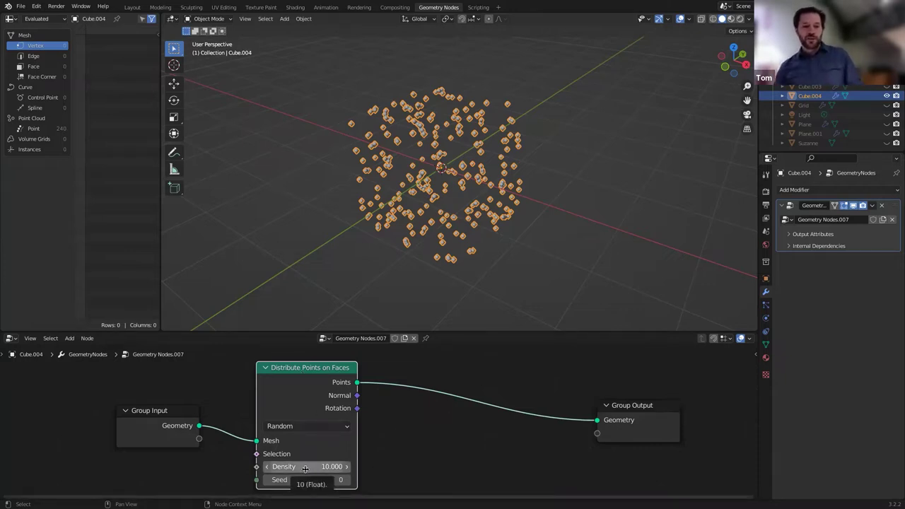
drag(304, 467, 372, 467)
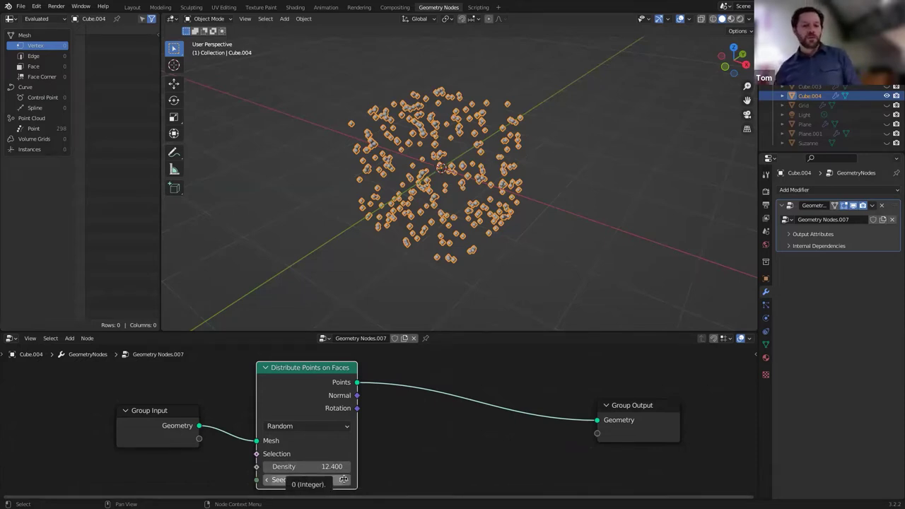
Step the Seed up one at a time to 24, comparing scatter patterns
click(347, 480)
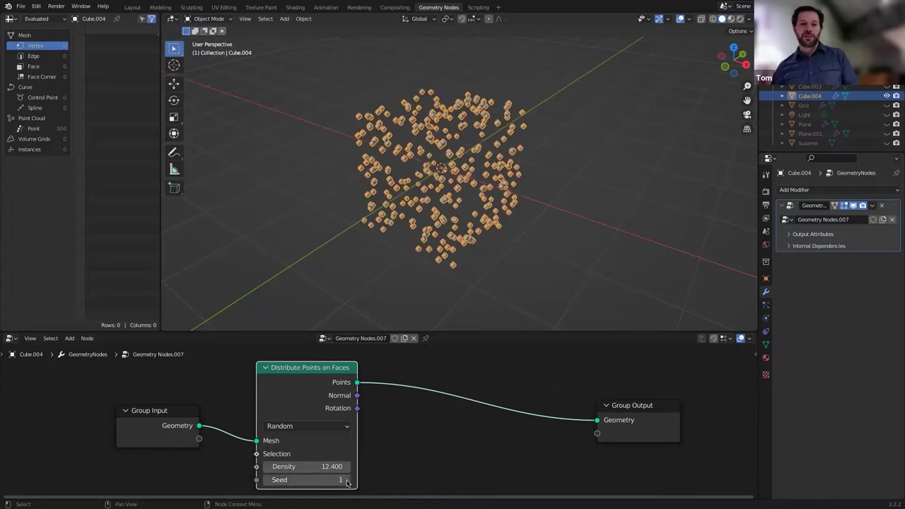
click(347, 481)
click(347, 480)
click(346, 481)
click(347, 480)
click(347, 480)
click(347, 480)
click(346, 480)
click(347, 481)
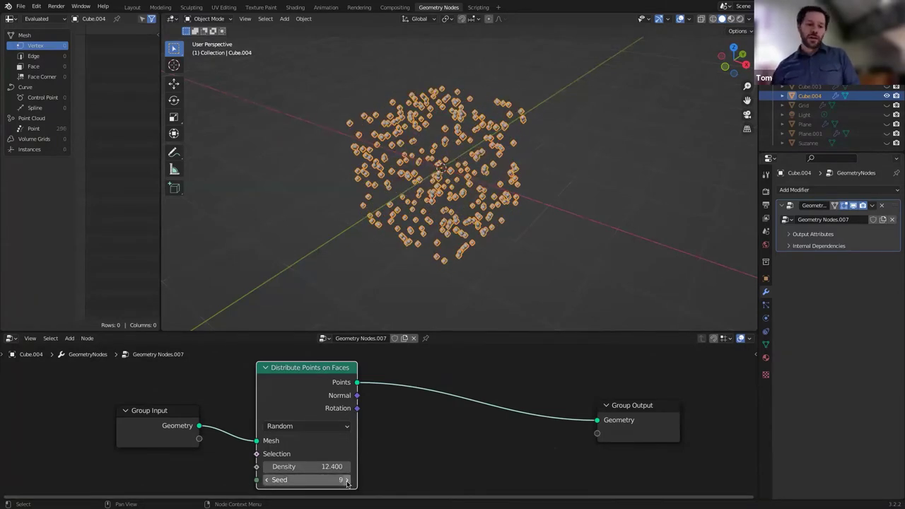
click(346, 480)
click(347, 480)
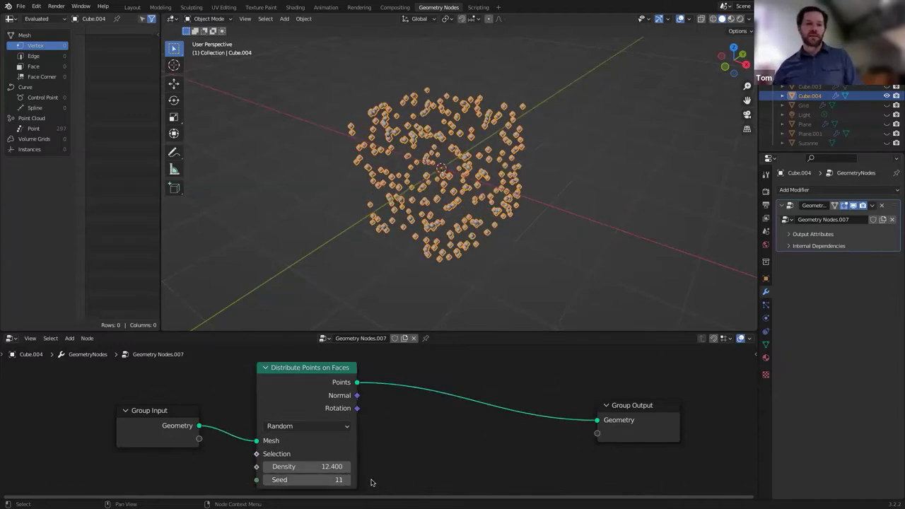
click(347, 480)
click(347, 480)
click(346, 481)
click(346, 481)
click(347, 481)
click(347, 481)
click(346, 480)
click(347, 481)
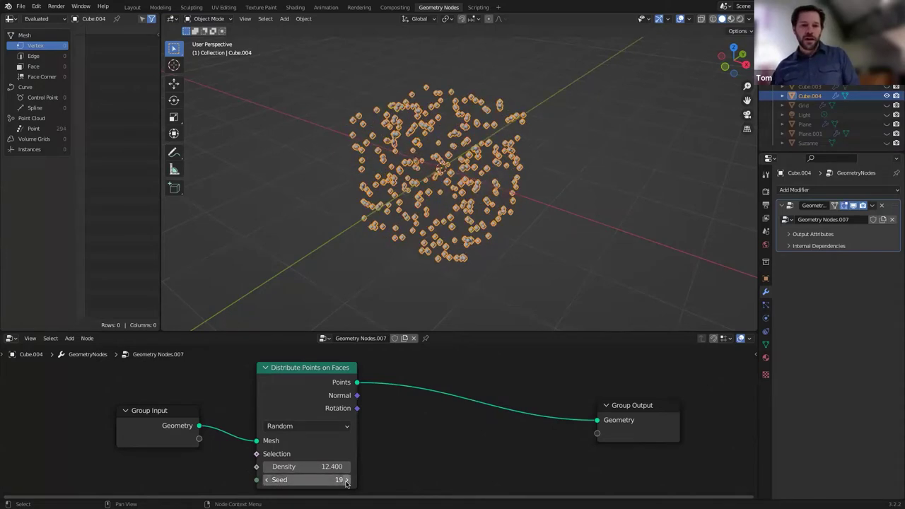
click(346, 481)
click(346, 480)
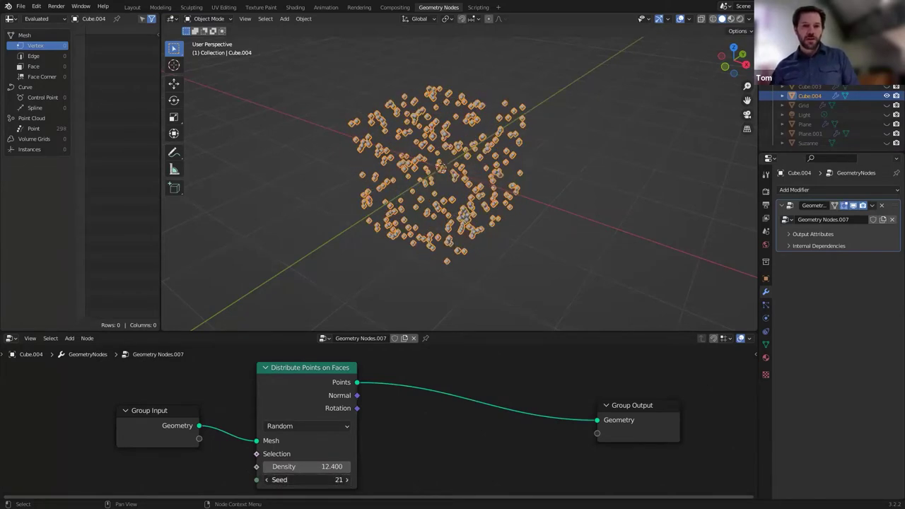
click(347, 480)
click(346, 480)
click(347, 480)
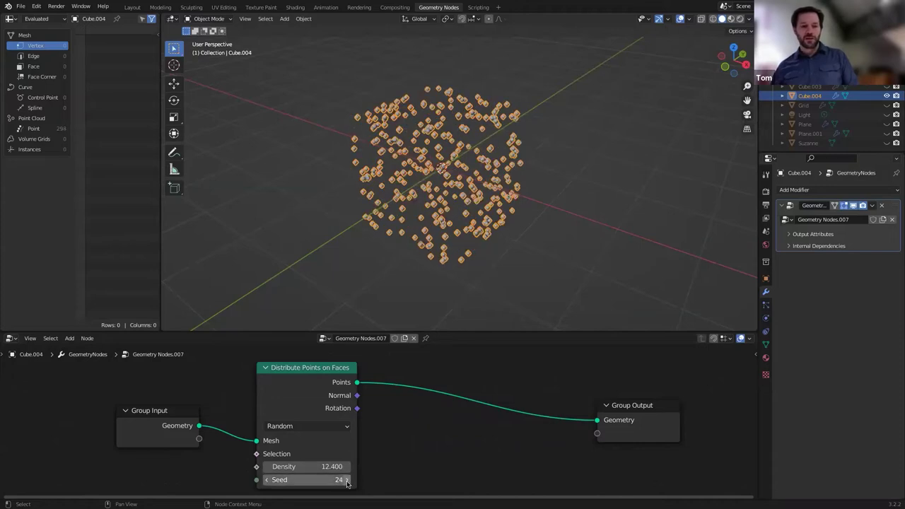
Reset the Seed to 0, lower Density to 11.700, and shift the node left
click(323, 483)
text(0)
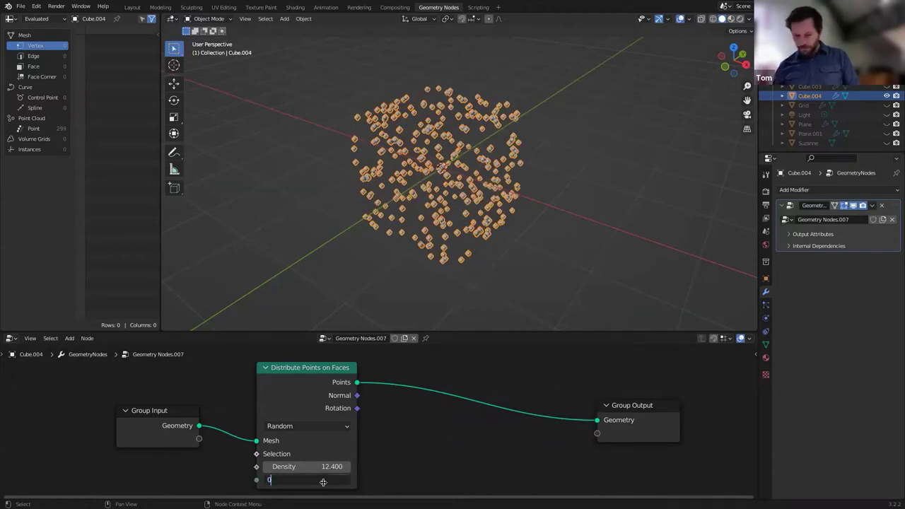
key(Return)
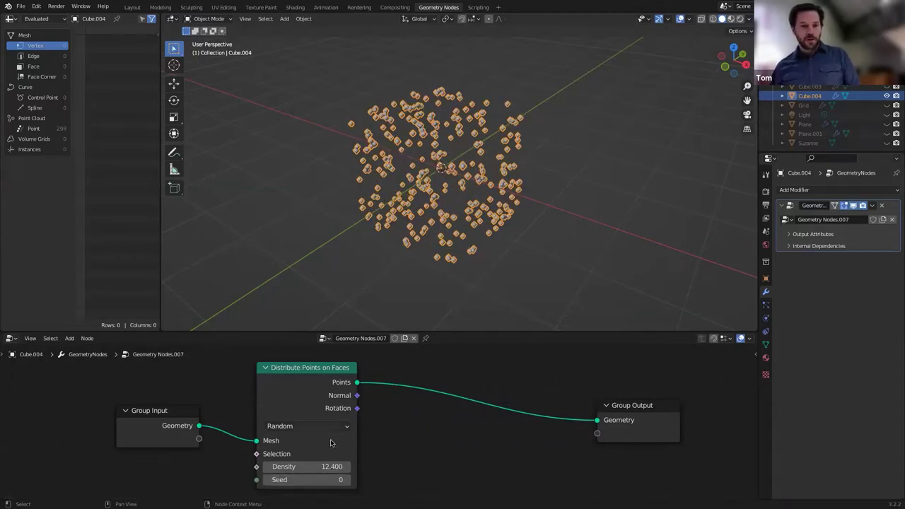
drag(313, 469, 297, 469)
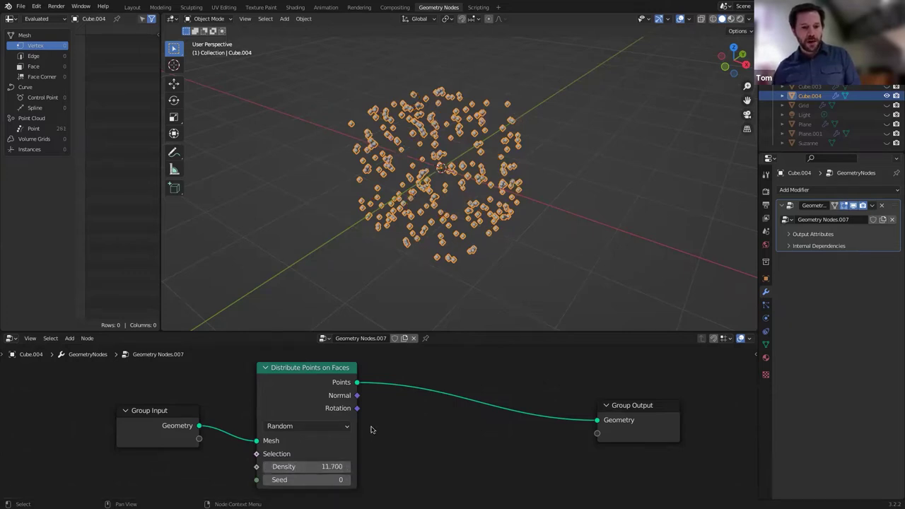
click(326, 428)
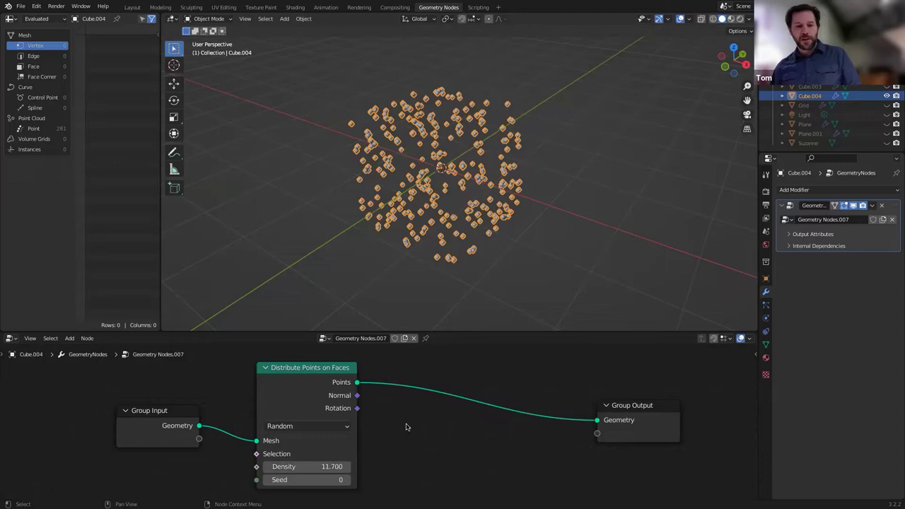
drag(296, 367, 264, 363)
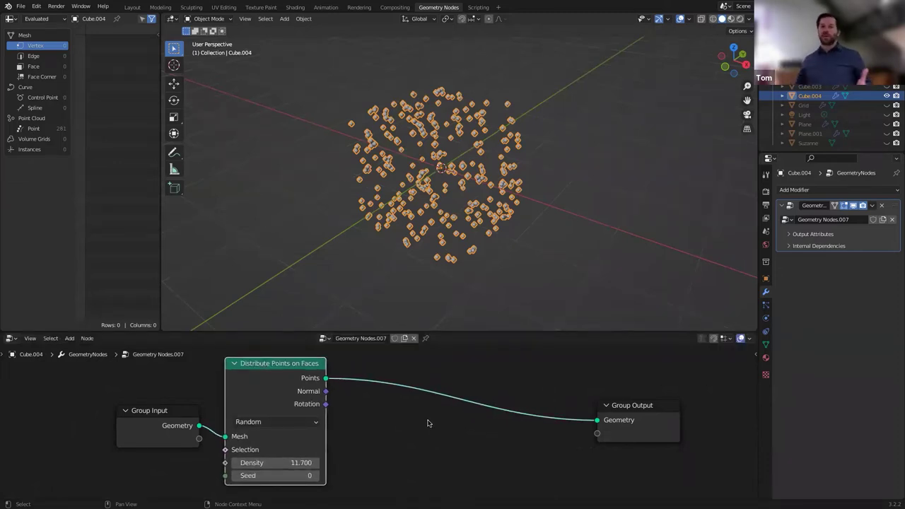
click(558, 220)
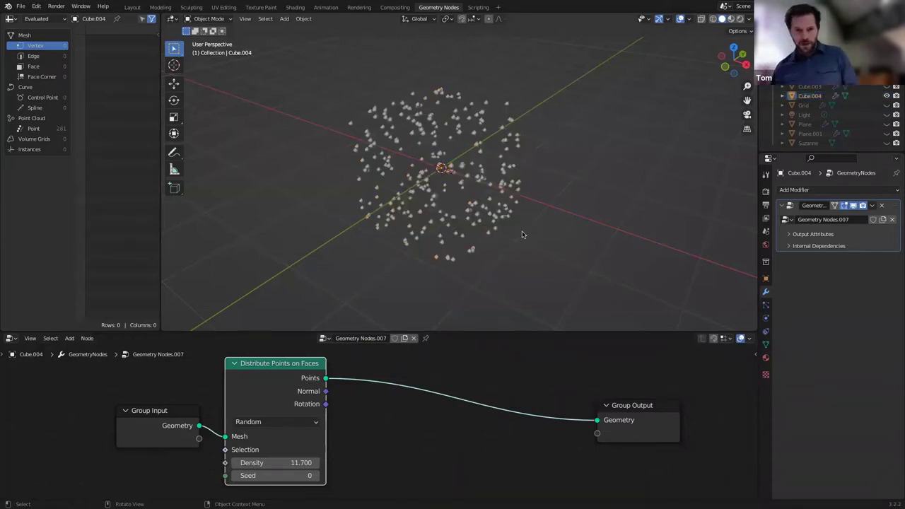
click(465, 210)
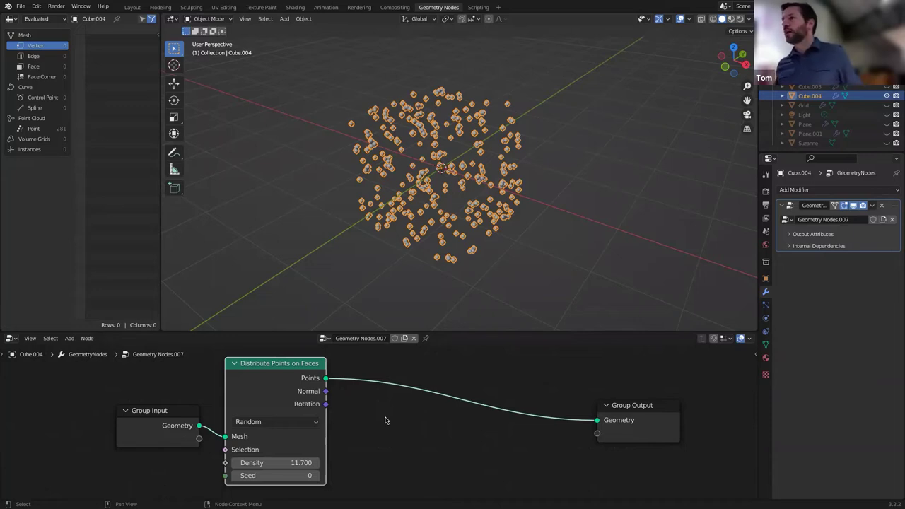
Search 'instance' and add an Instance on Points node onto the points–output link
click(70, 339)
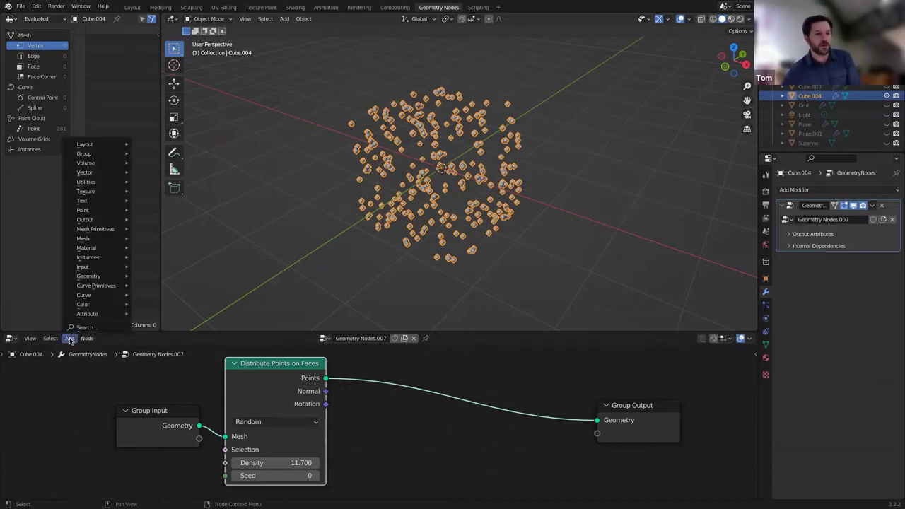
click(75, 328)
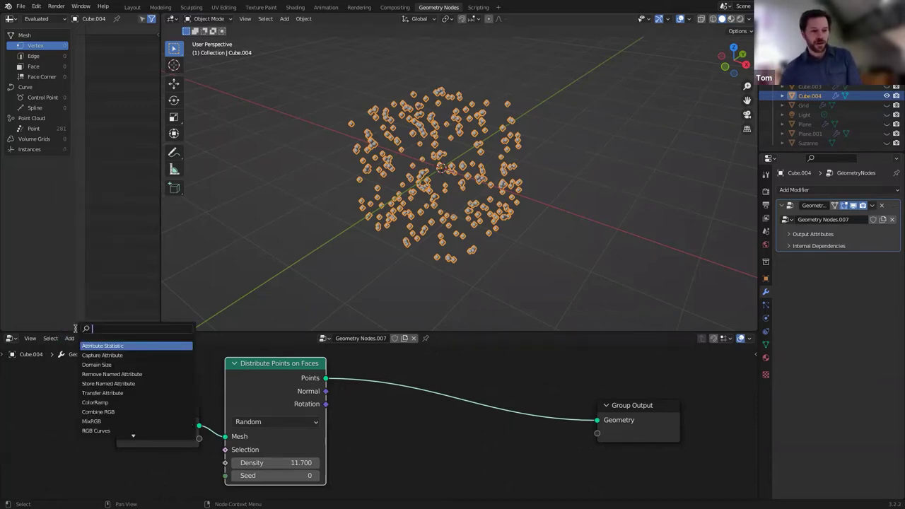
text(instanc)
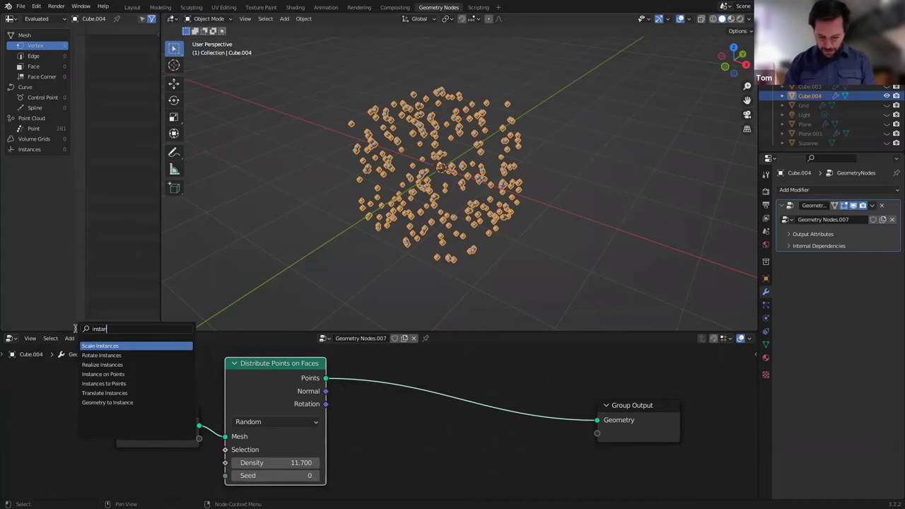
text(e)
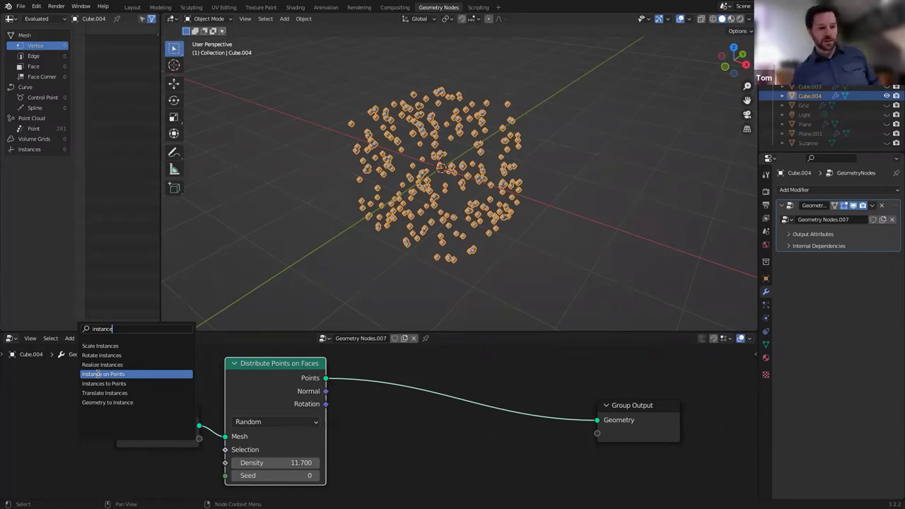
click(103, 373)
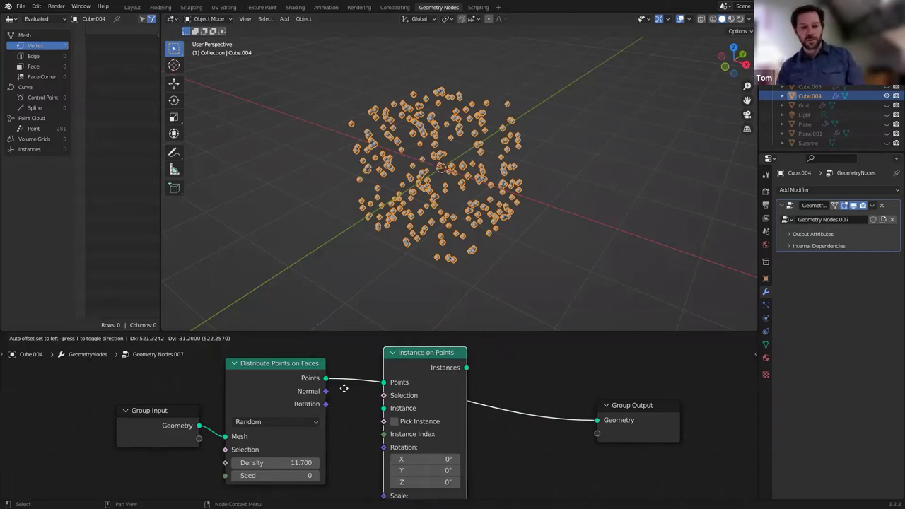
Place Instance on Points in the chain, enlarge the node editor, and nudge the node into position
click(345, 389)
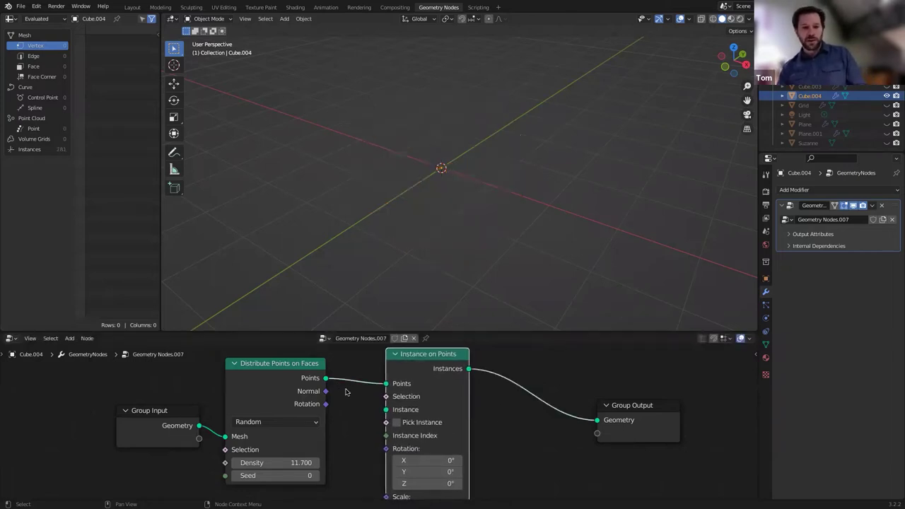
scroll(511, 412, up, 1)
scroll(512, 414, down, 2)
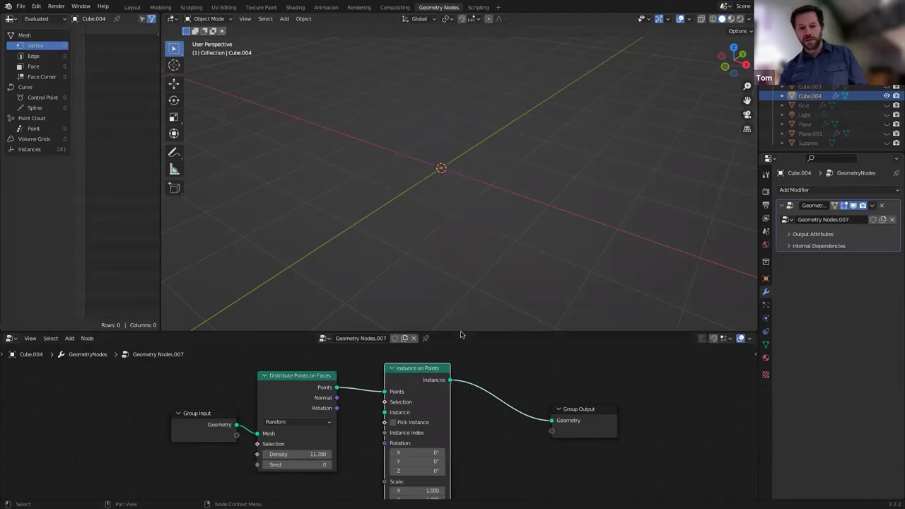
drag(461, 330, 451, 239)
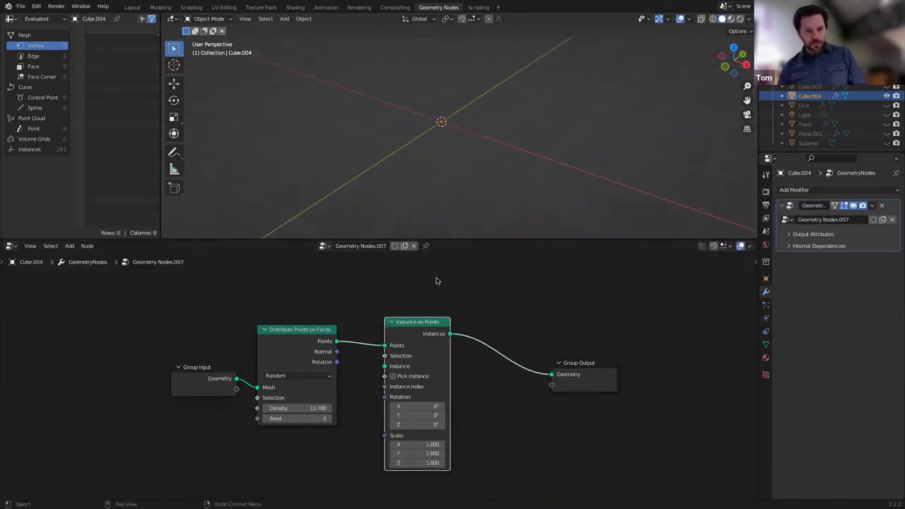
scroll(429, 300, up, 2)
drag(429, 300, 448, 283)
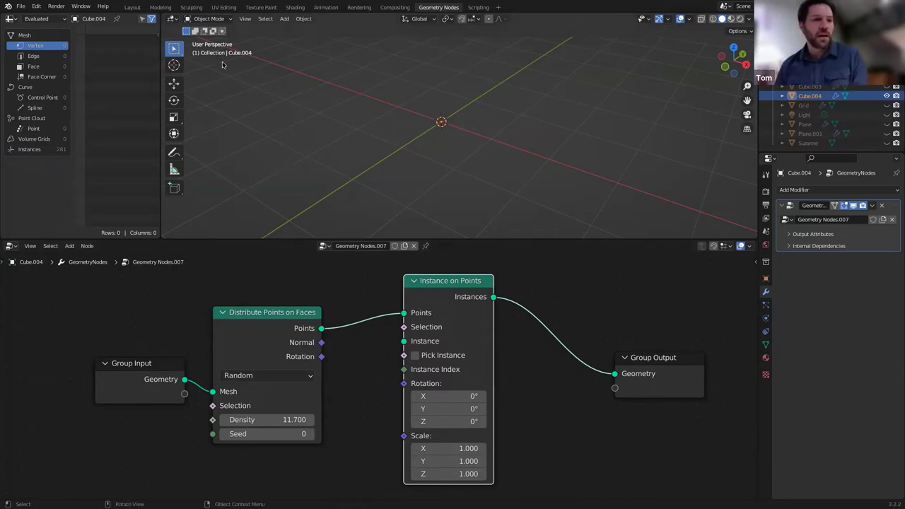
click(286, 19)
mouse_move(301, 30)
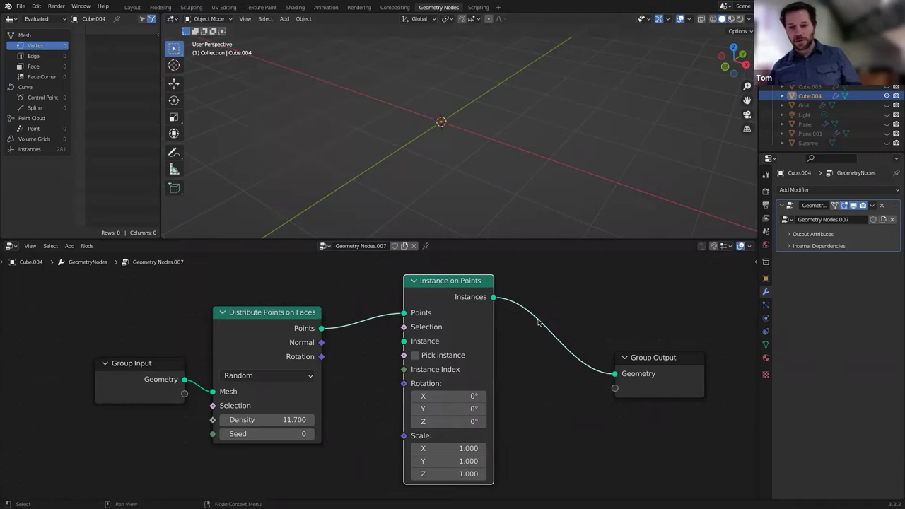
Disconnect Instance on Points from the points and the Group Output, then collapse it
drag(614, 374, 480, 315)
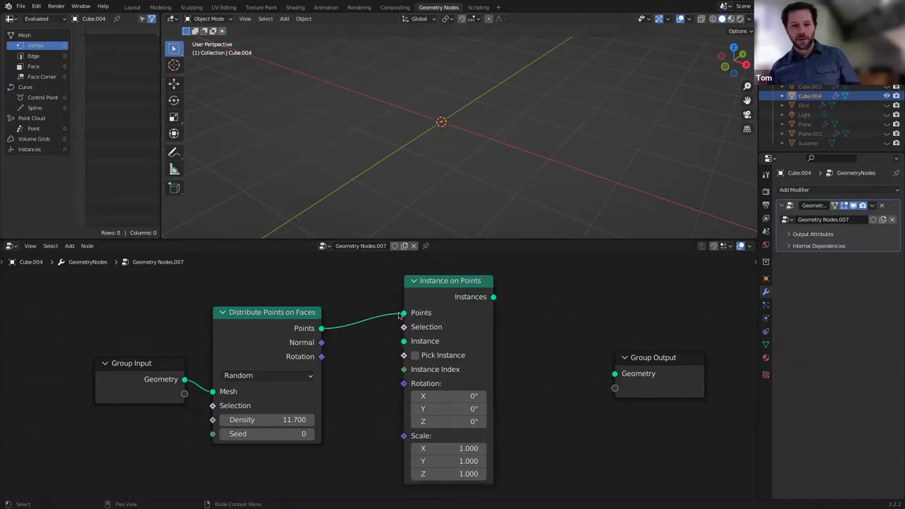
drag(396, 316, 614, 377)
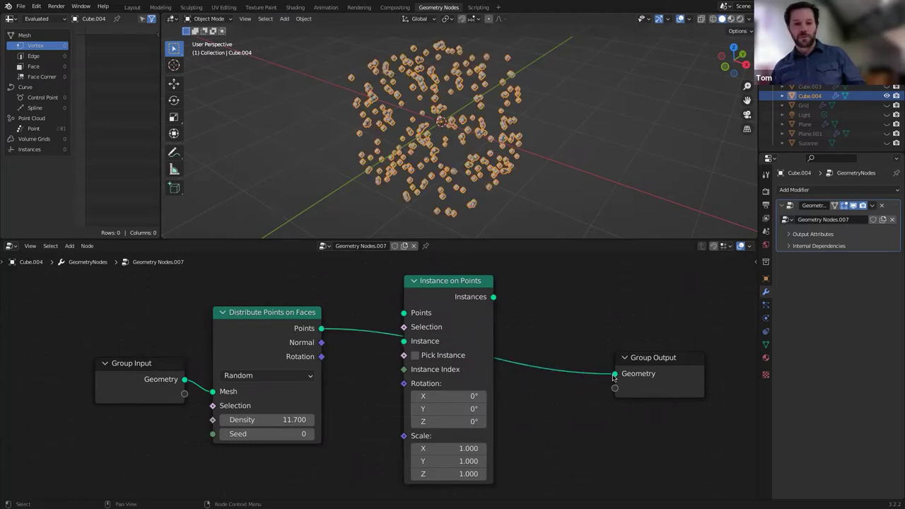
click(414, 282)
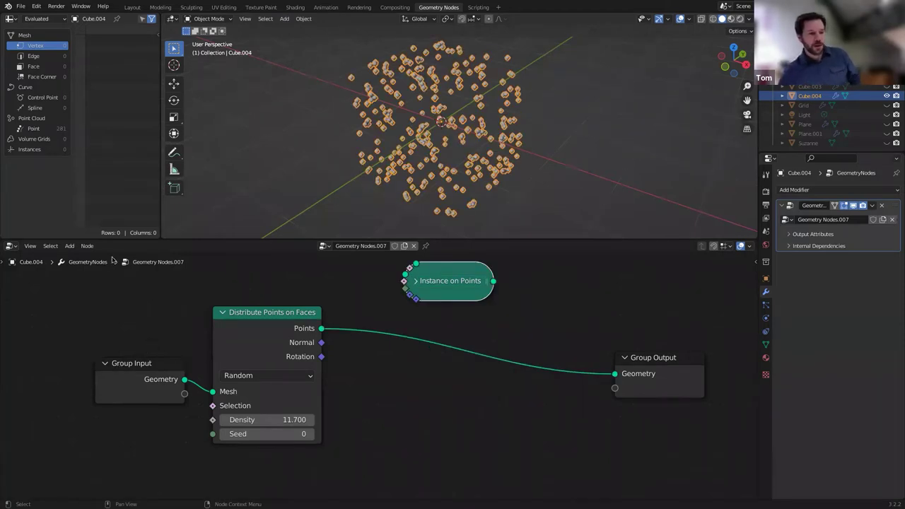
Add an Ico Sphere node and wire its Mesh into Distribute Points on Faces instead of Group Input
click(69, 246)
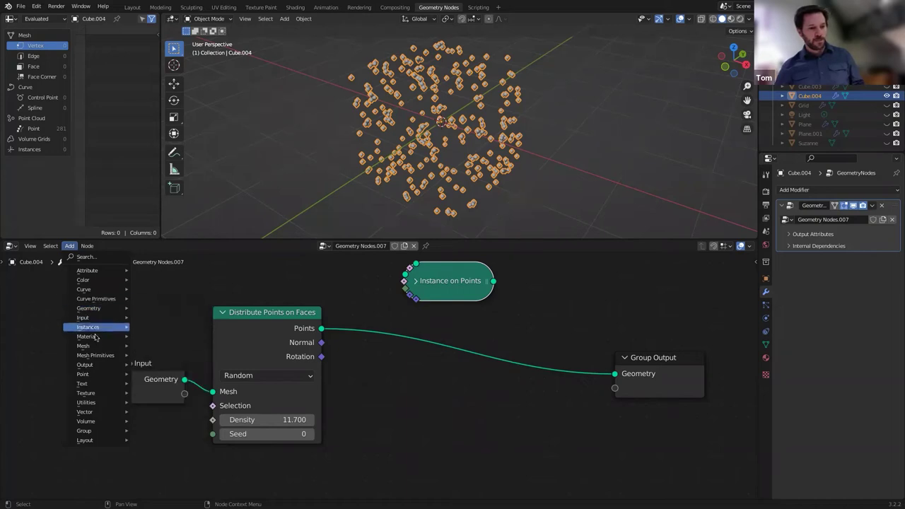
mouse_move(98, 357)
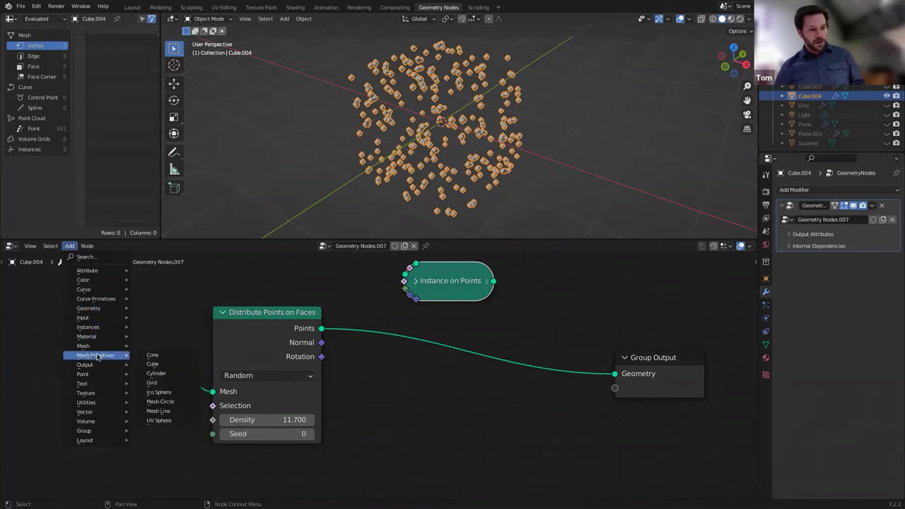
click(152, 394)
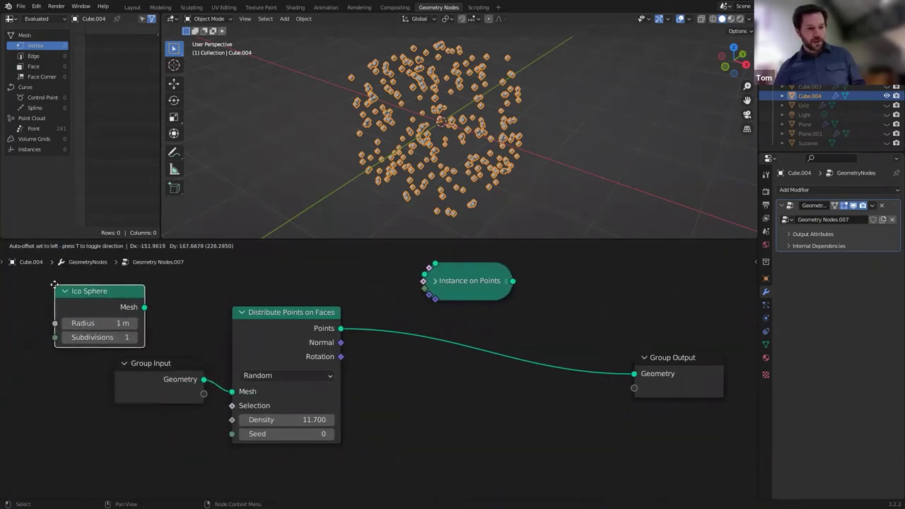
drag(232, 393, 212, 386)
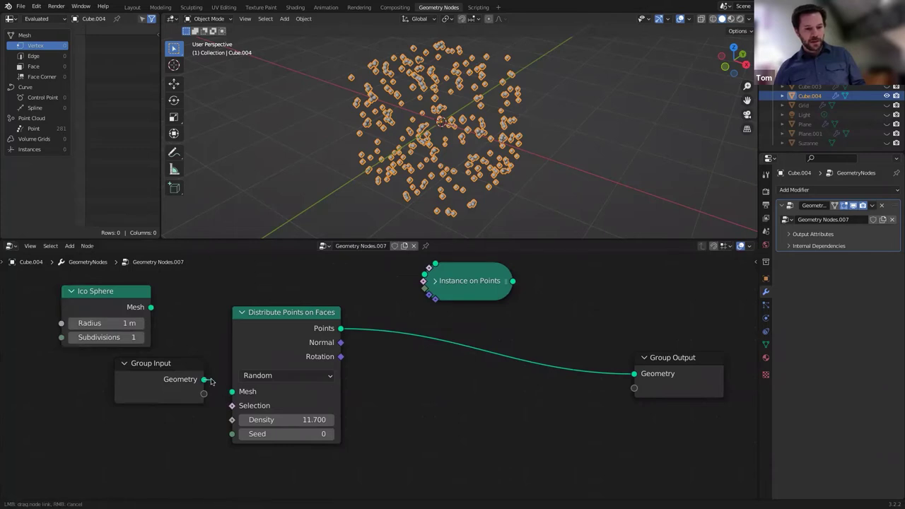
drag(163, 364, 80, 380)
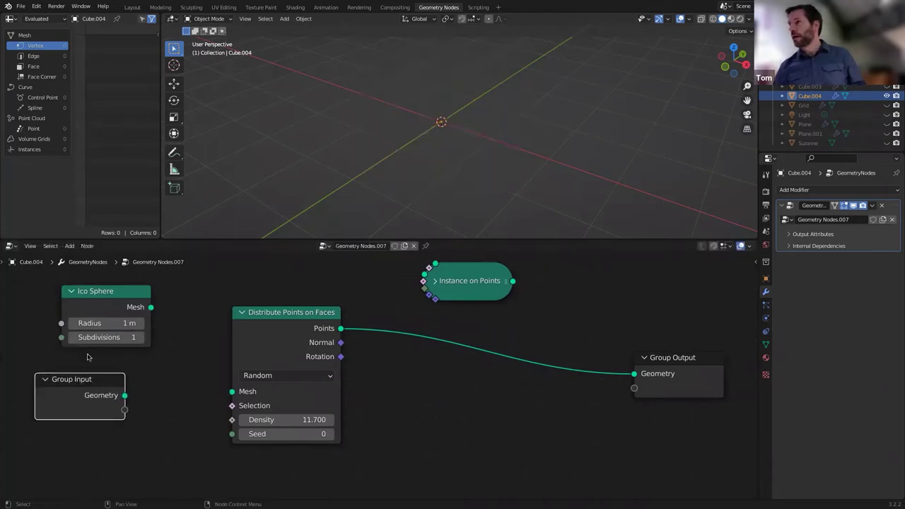
drag(151, 308, 232, 392)
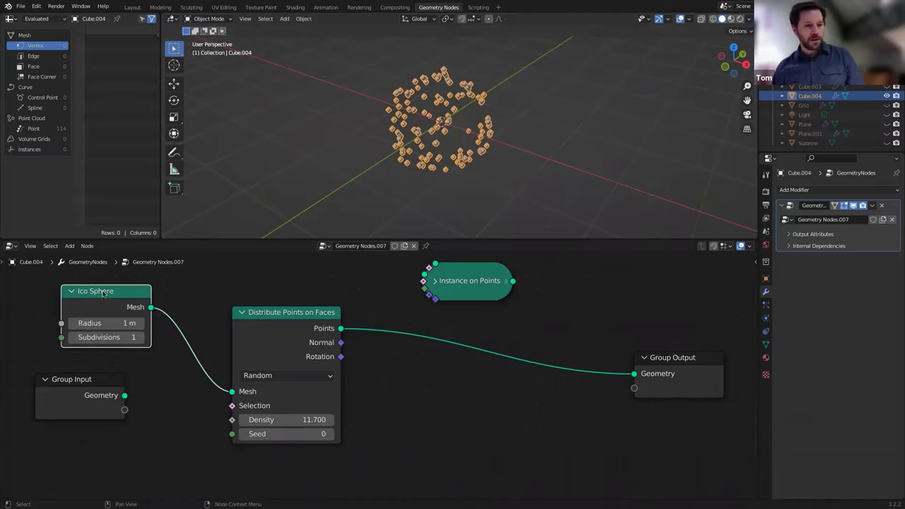
Add a Cube mesh primitive node and rearrange it and the Group Input node
click(70, 247)
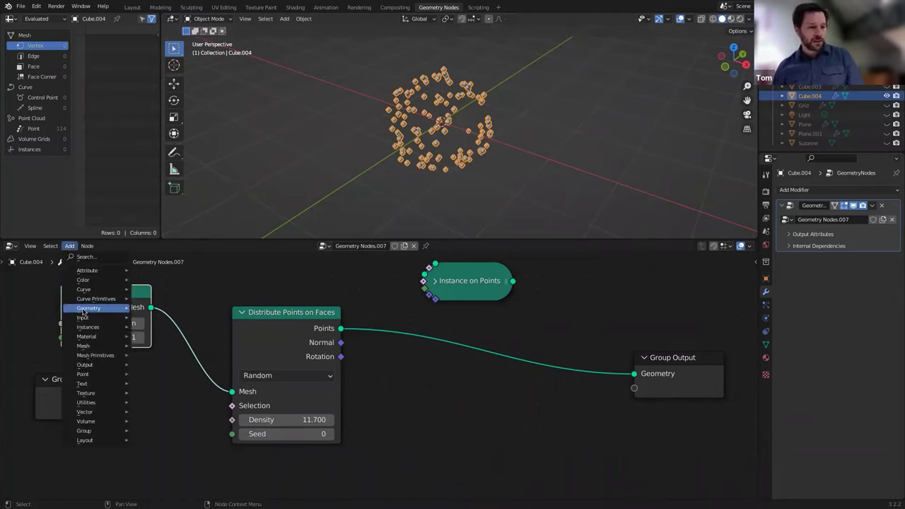
mouse_move(93, 355)
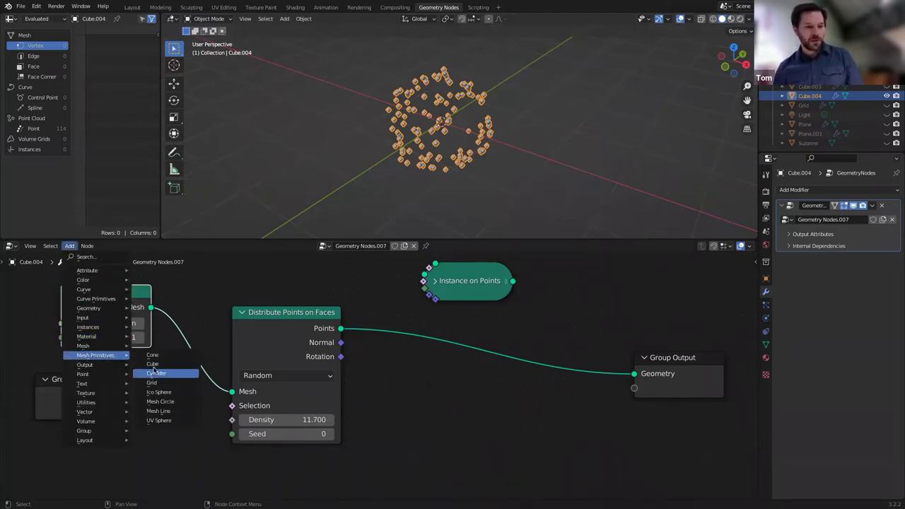
click(152, 364)
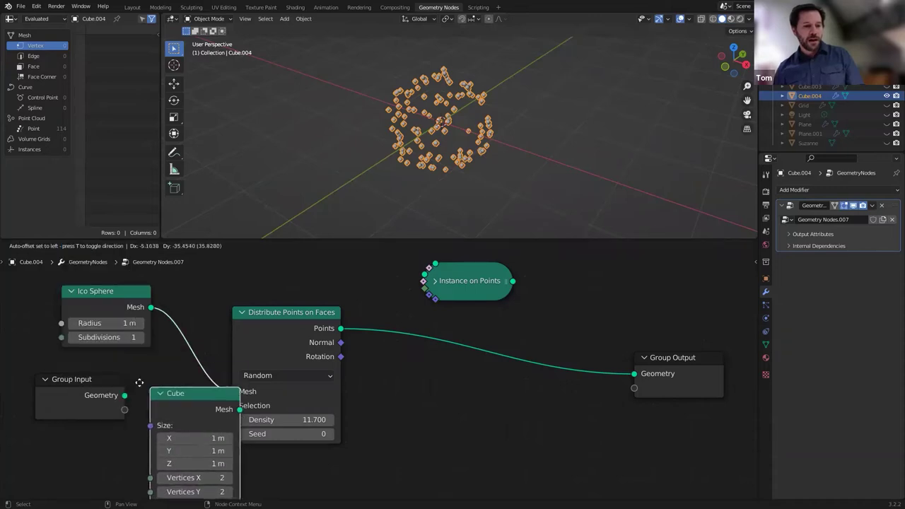
click(95, 379)
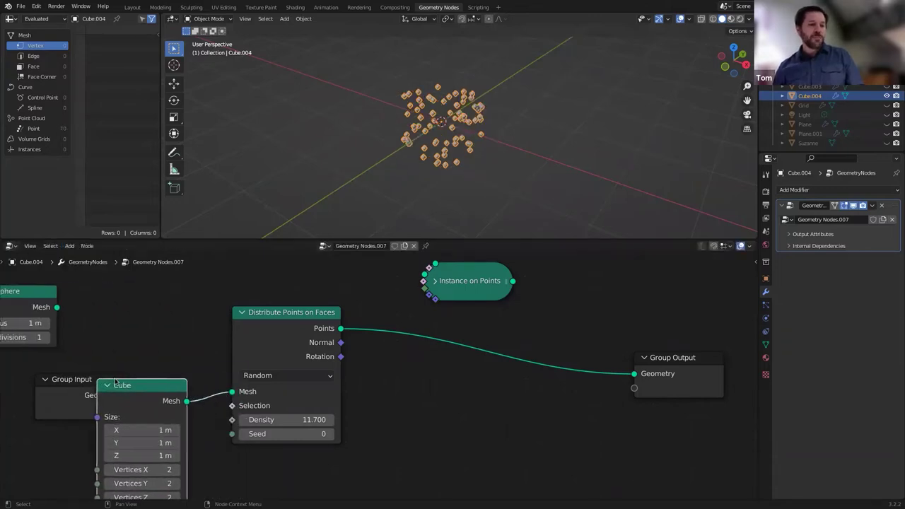
drag(81, 374, 120, 300)
click(127, 386)
drag(127, 385, 85, 361)
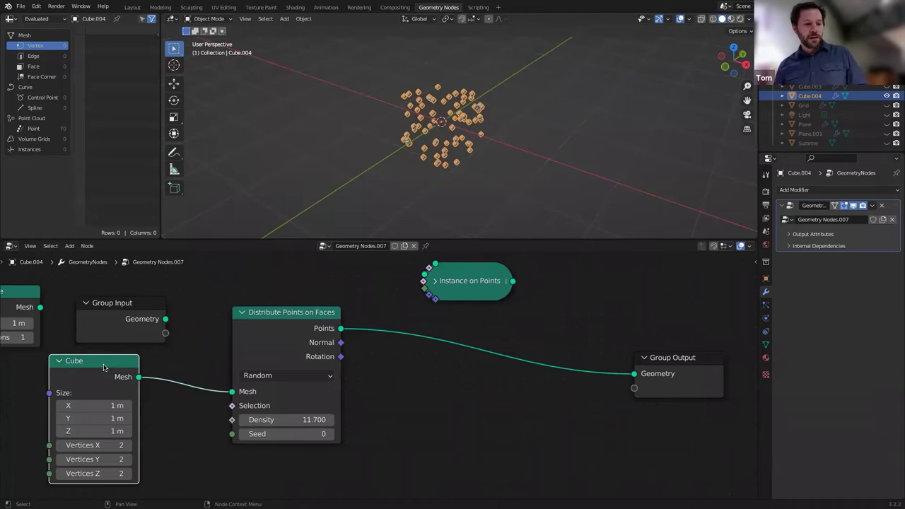
Delete the Cube node and reconnect Group Input Geometry to the Distribute Points Mesh input
key(x)
drag(119, 309, 247, 395)
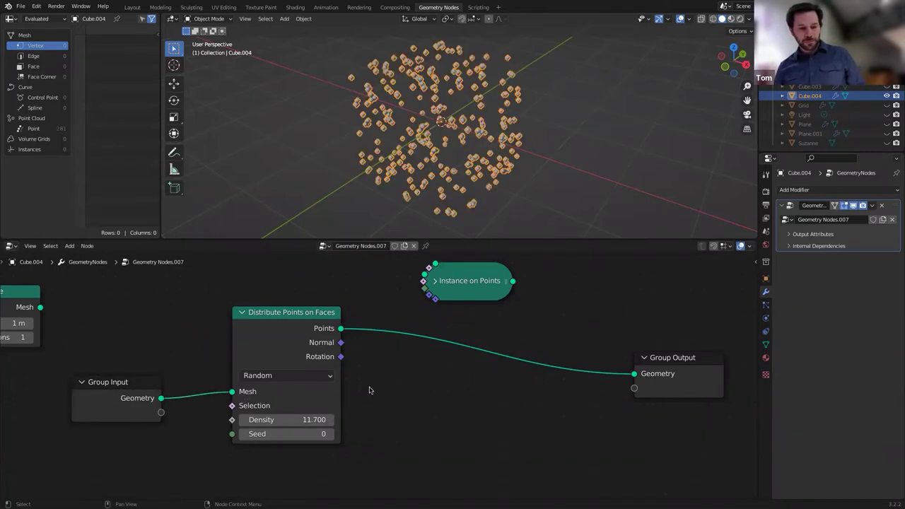
scroll(449, 366, down, 1)
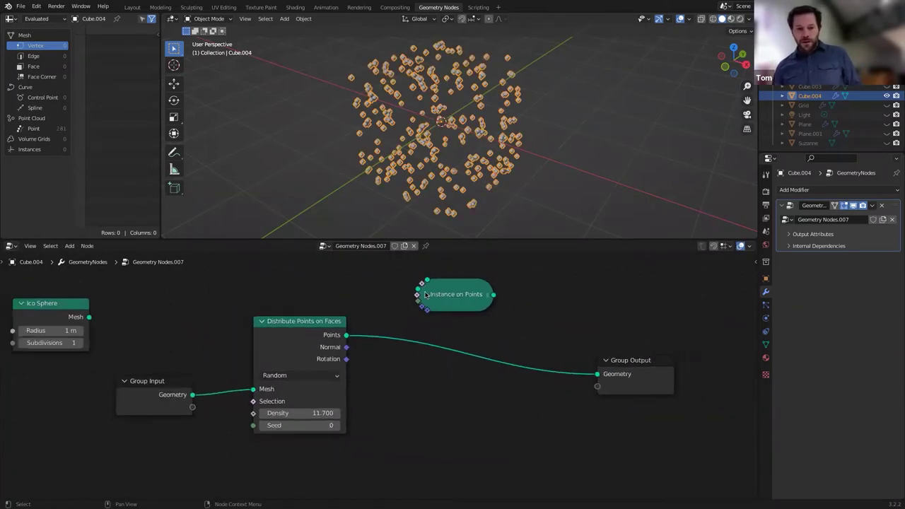
Expand Instance on Points and insert it between the distributed points and Group Output
click(426, 294)
drag(598, 374, 603, 417)
drag(346, 336, 597, 374)
drag(603, 421, 447, 298)
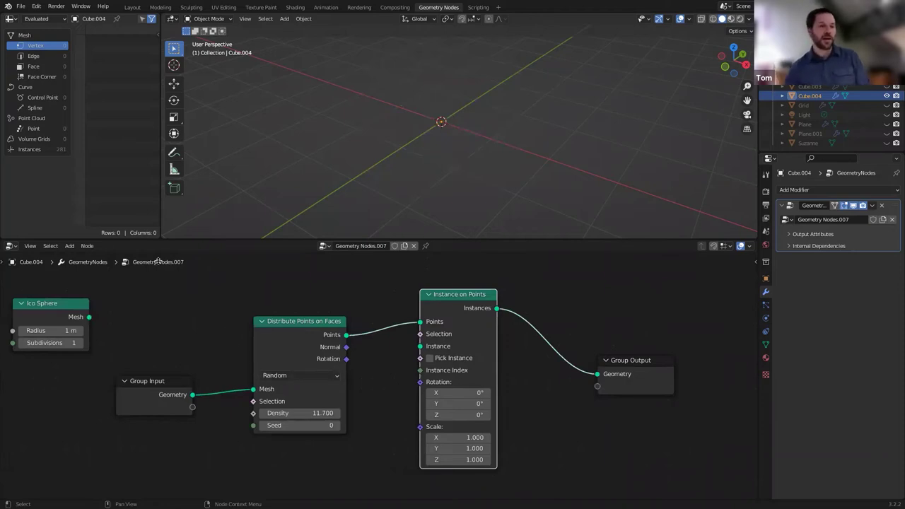
Add a 1 m Cube mesh primitive node below the others as the instance geometry
click(68, 246)
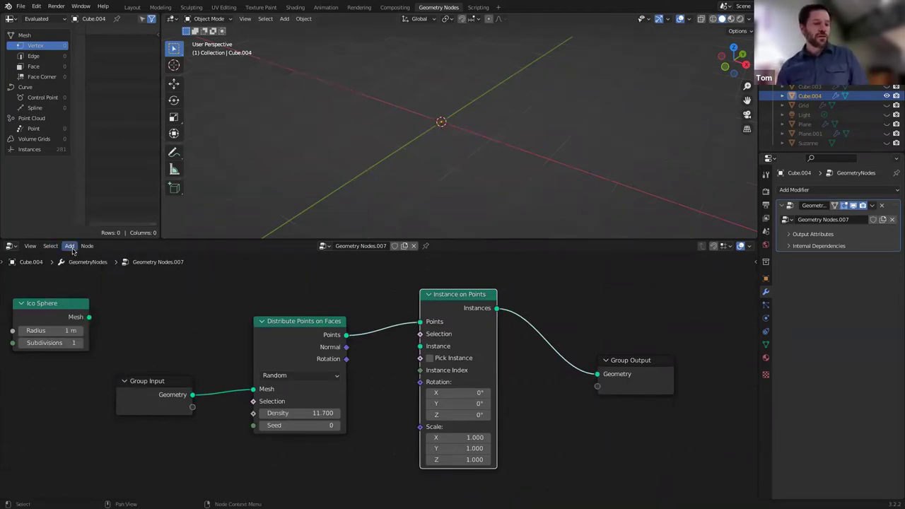
click(70, 247)
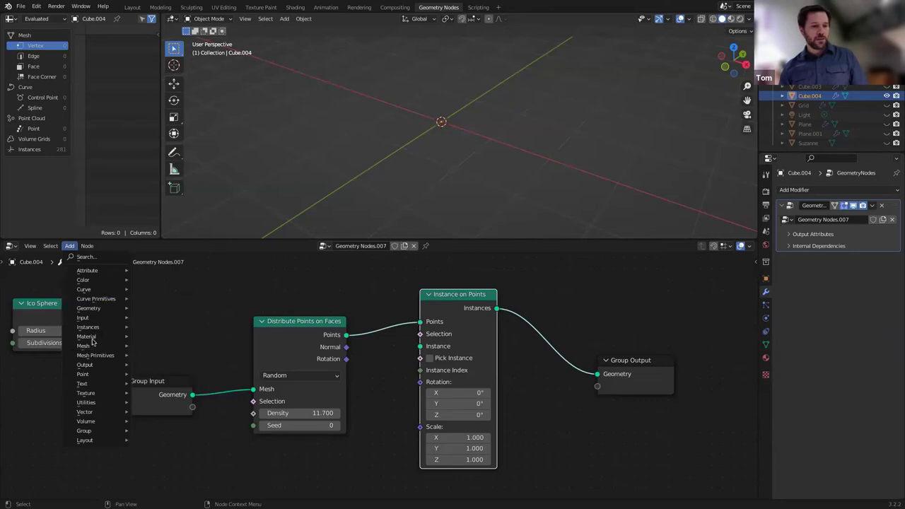
mouse_move(96, 355)
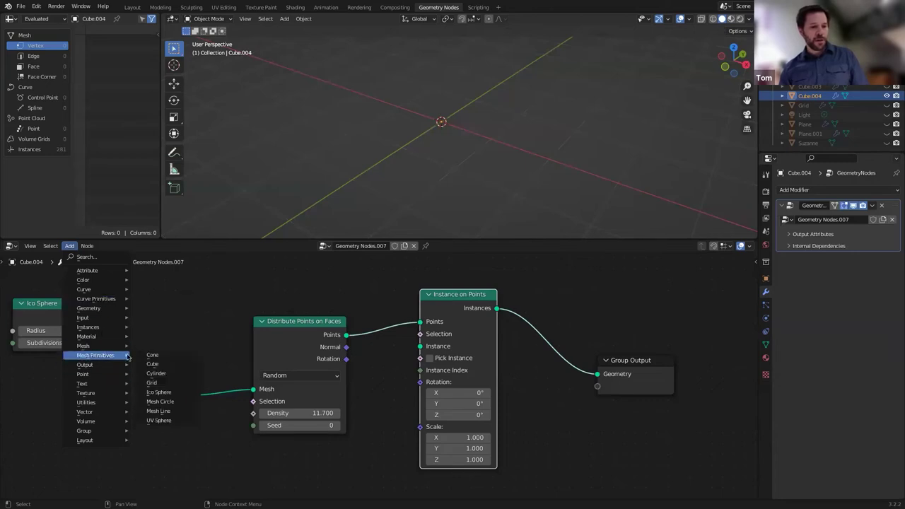
click(171, 365)
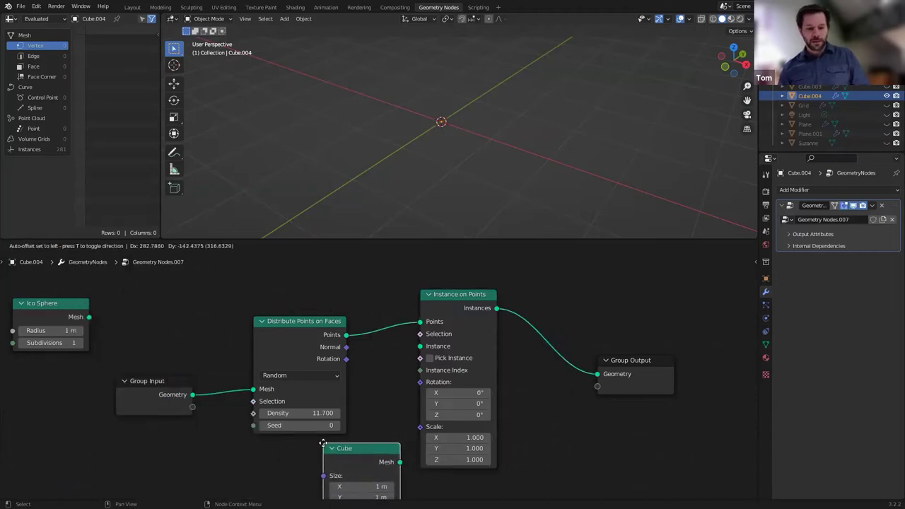
click(316, 445)
middle_drag(567, 456, 569, 428)
scroll(569, 428, down, 2)
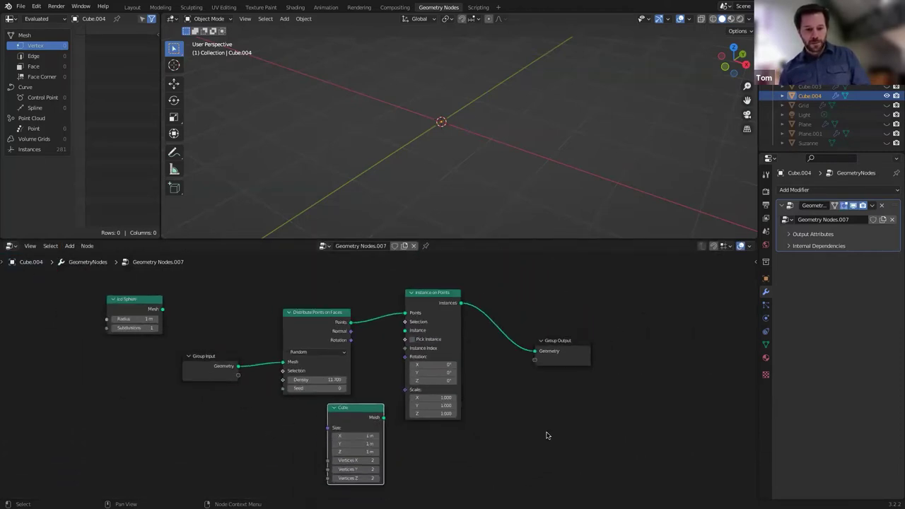
drag(359, 409, 406, 330)
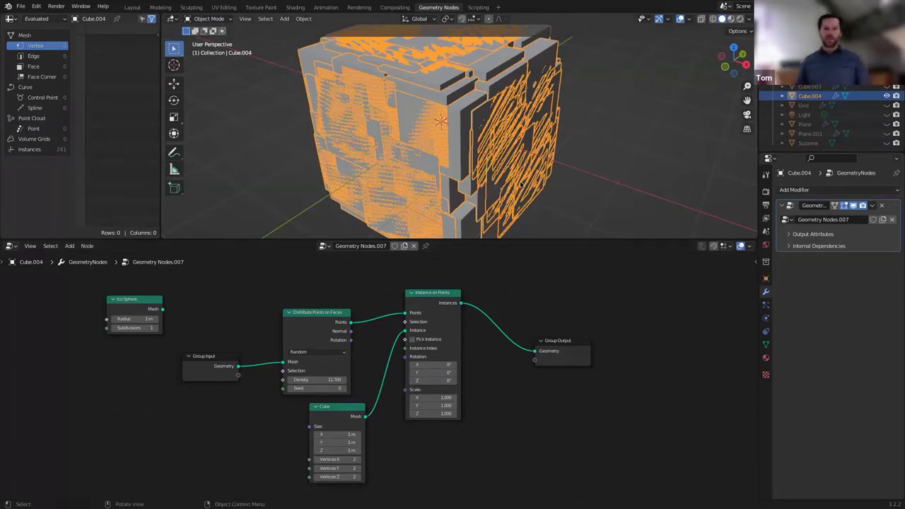
Edit the Cube node's X size, trying 0.5 m
middle_drag(596, 152, 586, 171)
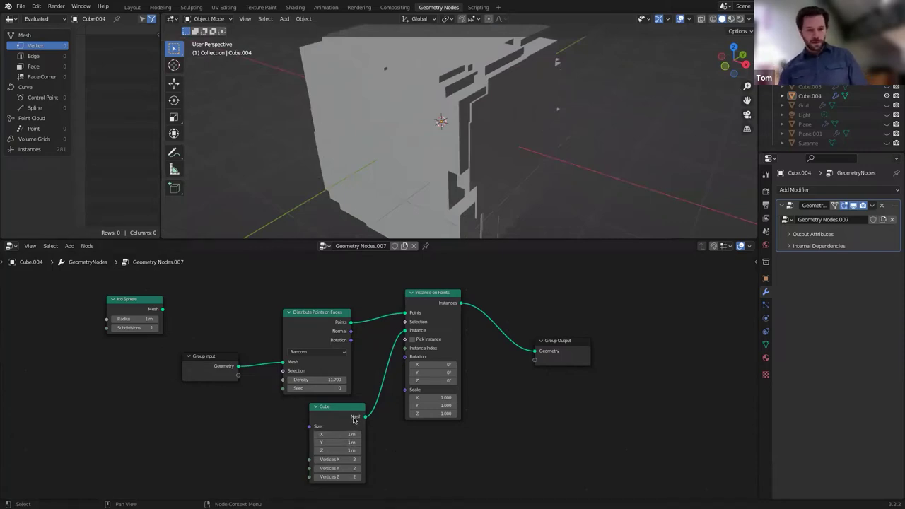
click(344, 436)
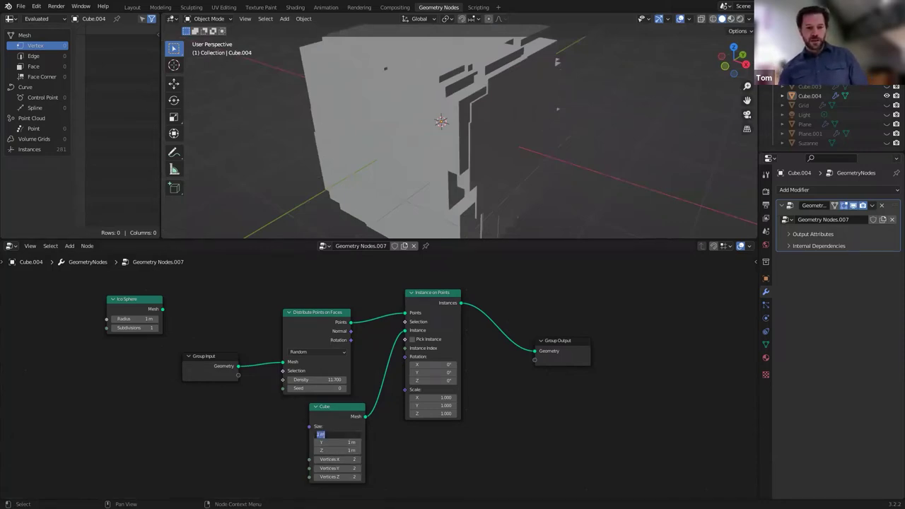
text(0)
key(Return)
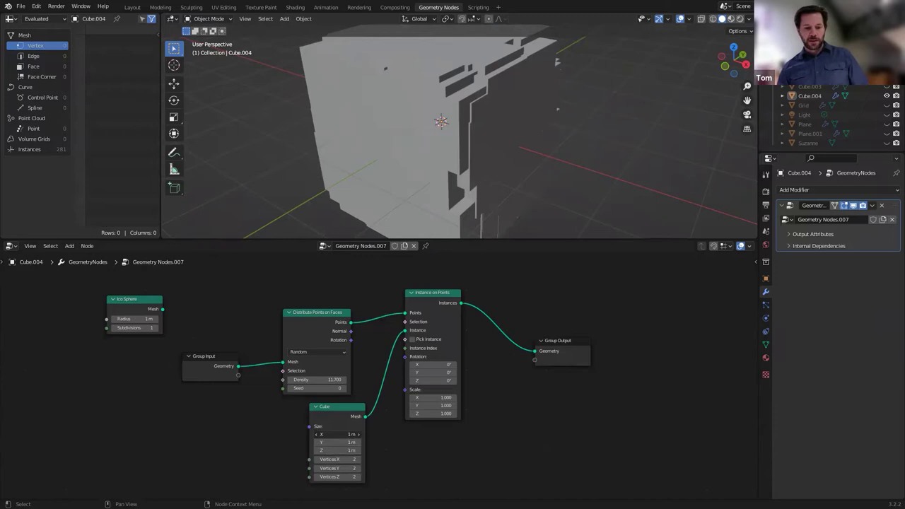
drag(344, 435, 327, 450)
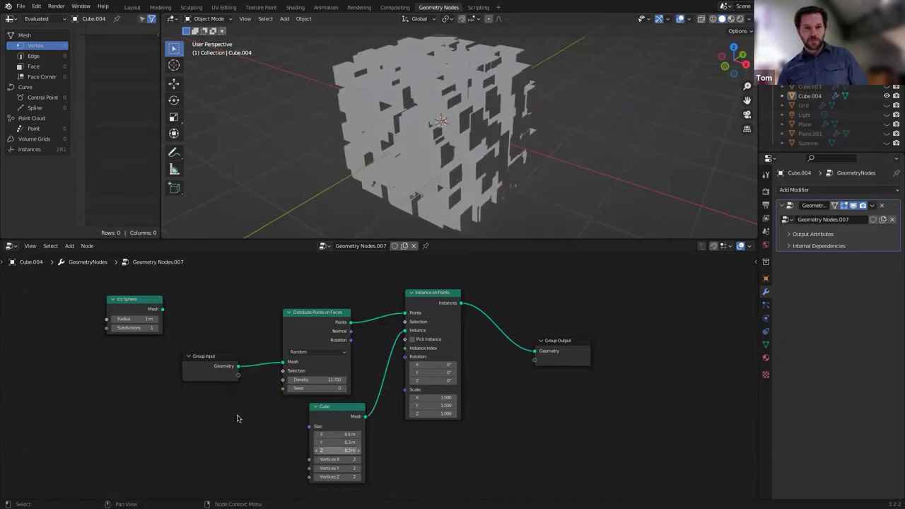
Lower the point Density from 10.300 to 2.800 and settle the cube size at 0.4 × 0.3 × 0.3 m
drag(284, 383, 244, 383)
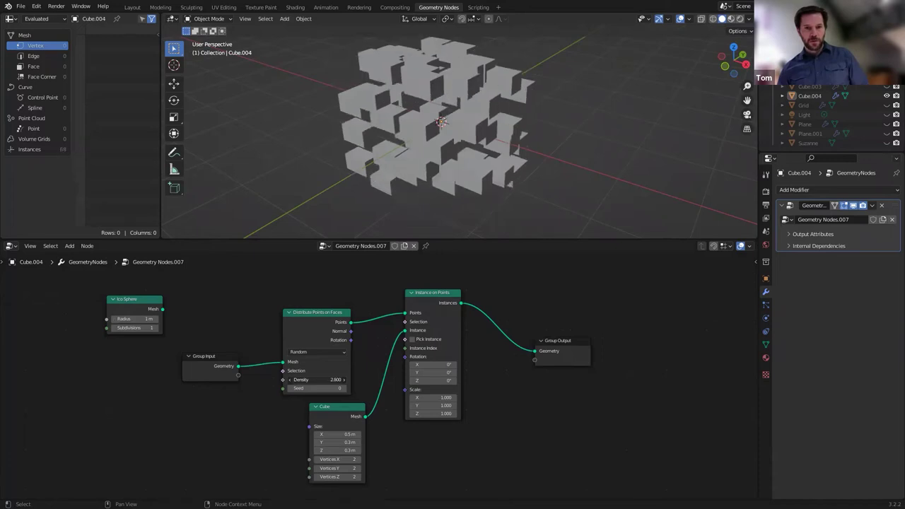
middle_drag(433, 171, 523, 156)
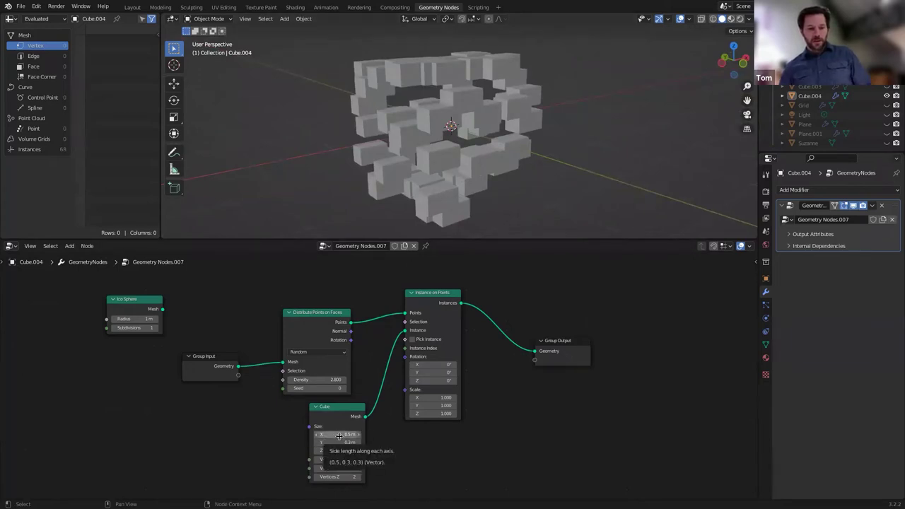
drag(340, 435, 309, 413)
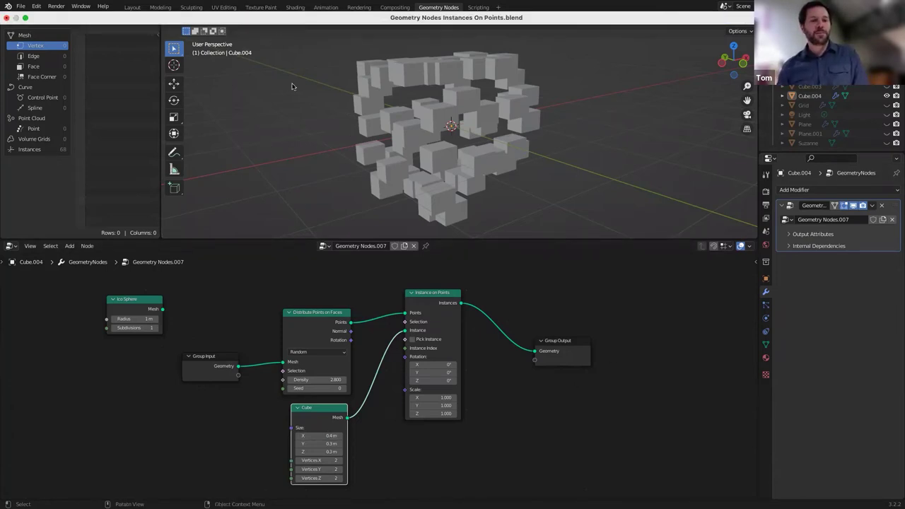
Add a Suzanne monkey mesh, move it right along X, and reselect Cube.004
click(285, 19)
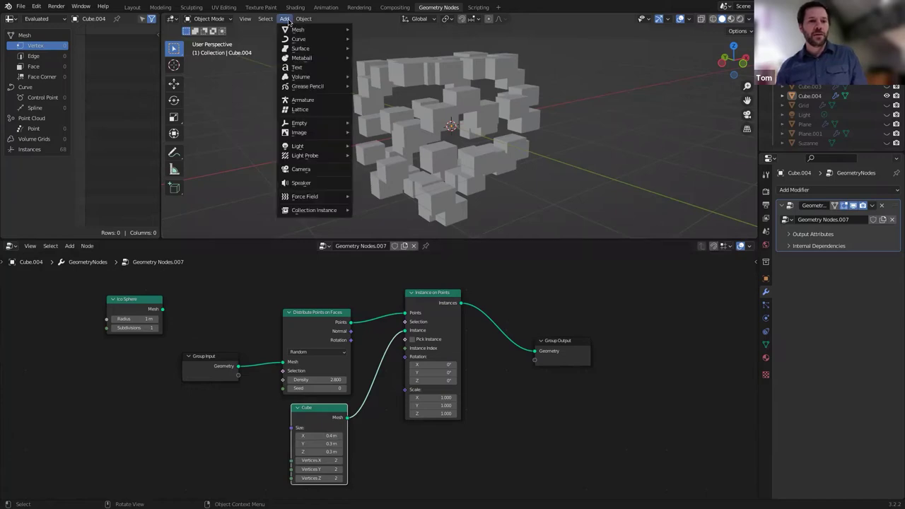
mouse_move(284, 27)
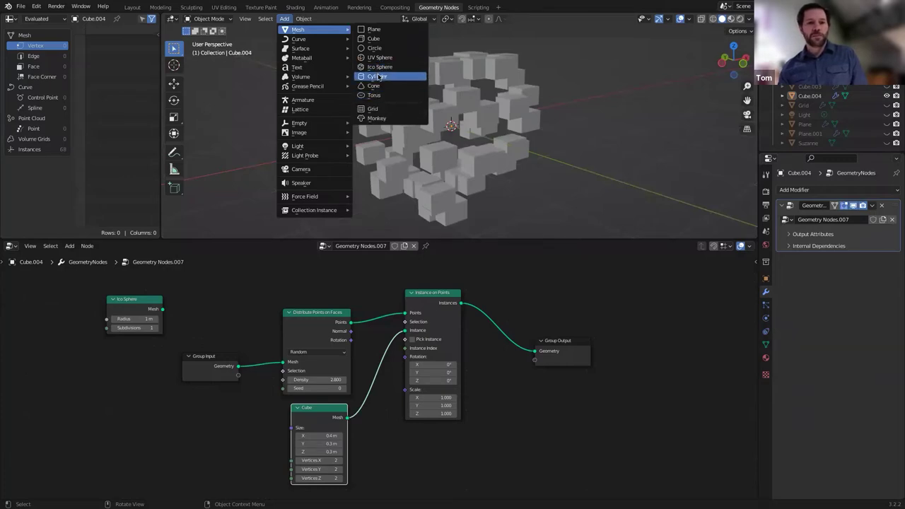
click(377, 118)
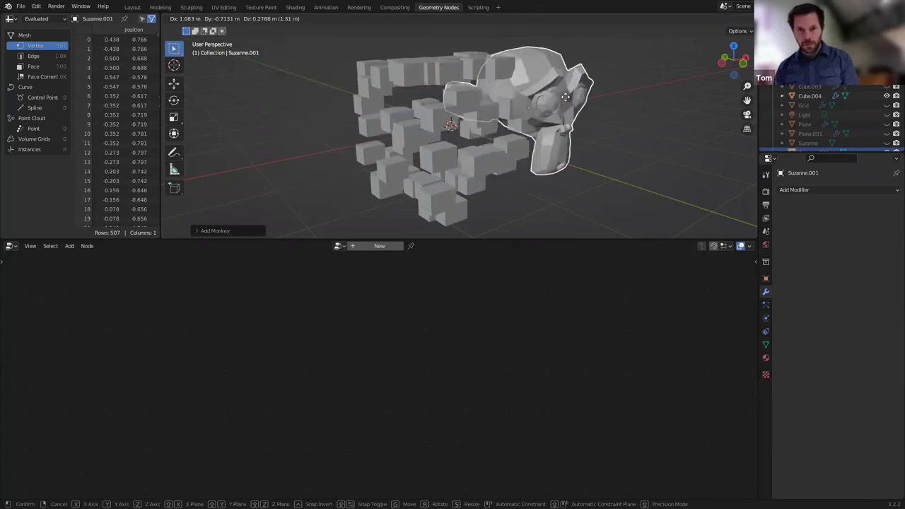
key(x)
click(617, 68)
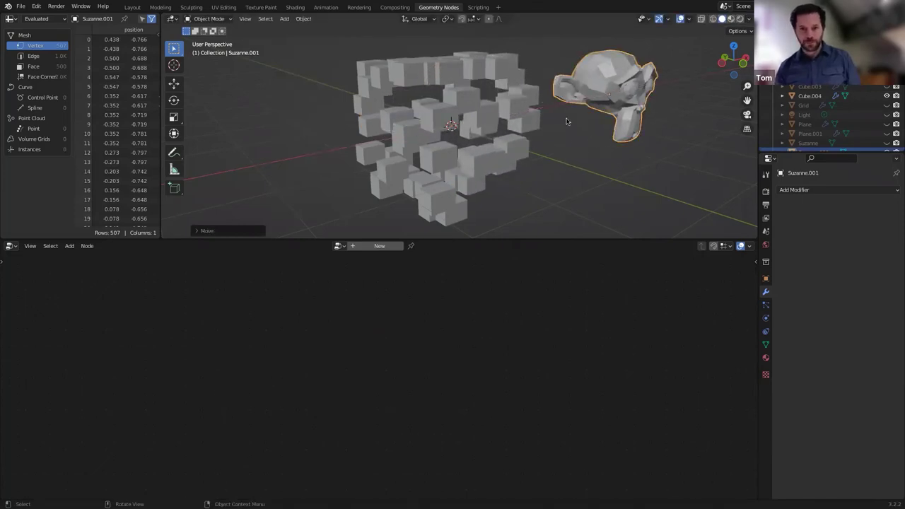
click(472, 118)
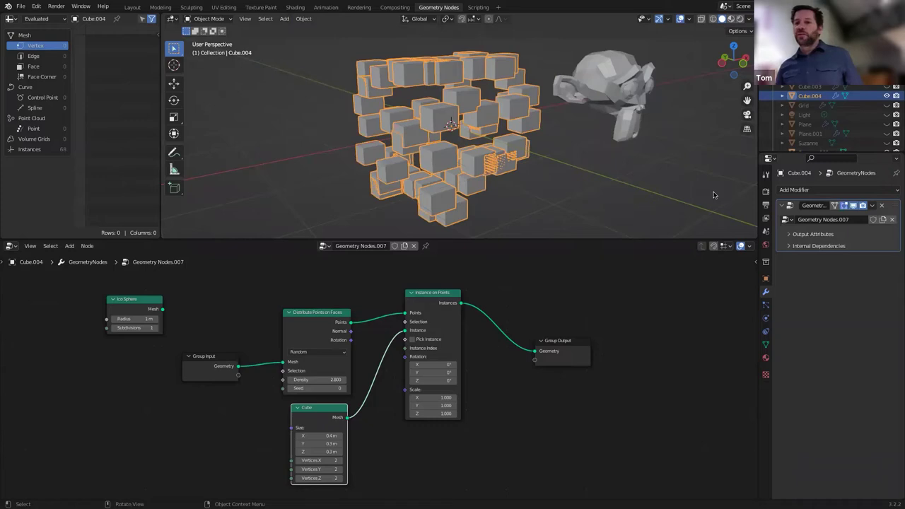
Drag Suzanne.001 into Cube.004's node tree as an Object Info node
click(649, 96)
click(489, 88)
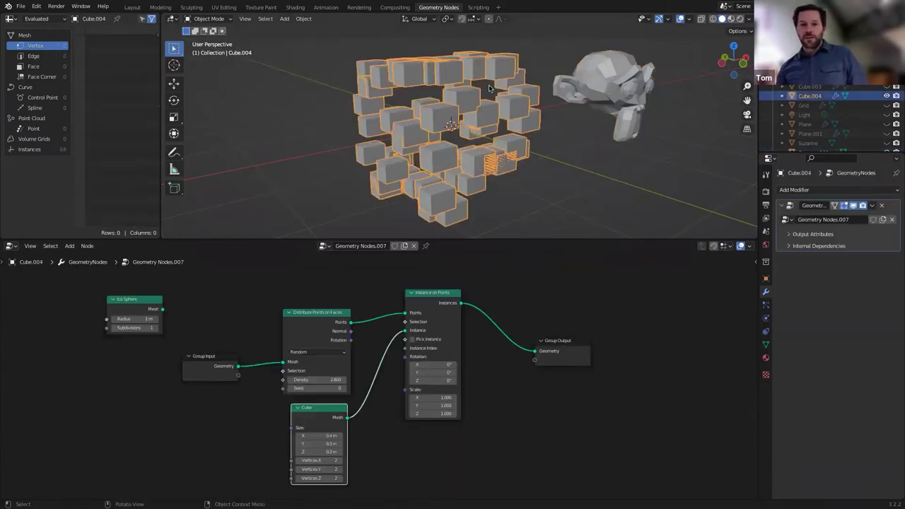
scroll(809, 122, down, 1)
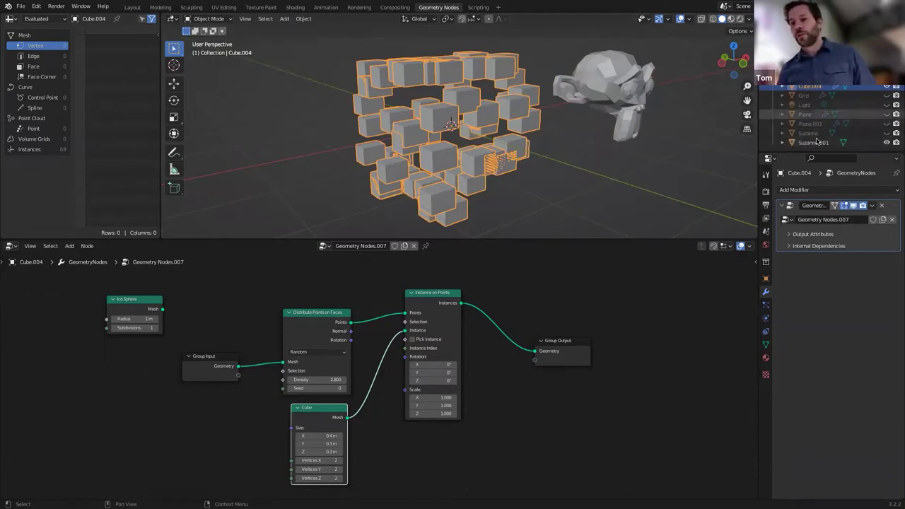
drag(815, 146, 518, 387)
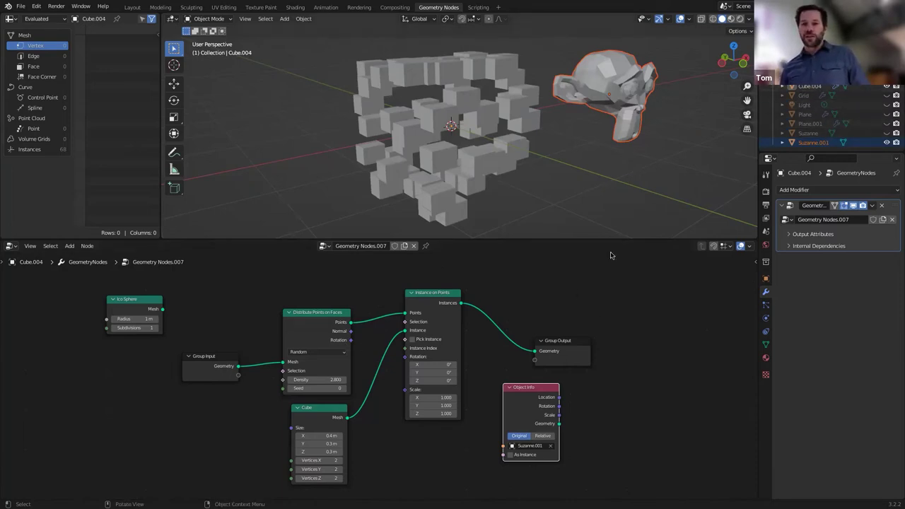
Place the Object Info node beside the Cube node and unplug the Cube from the Instance socket
drag(530, 390, 220, 411)
key(Escape)
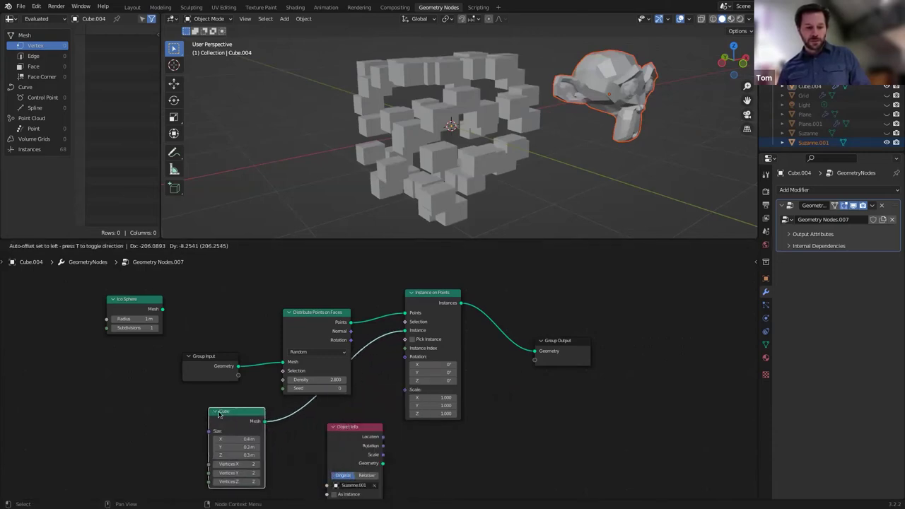
drag(407, 332, 391, 424)
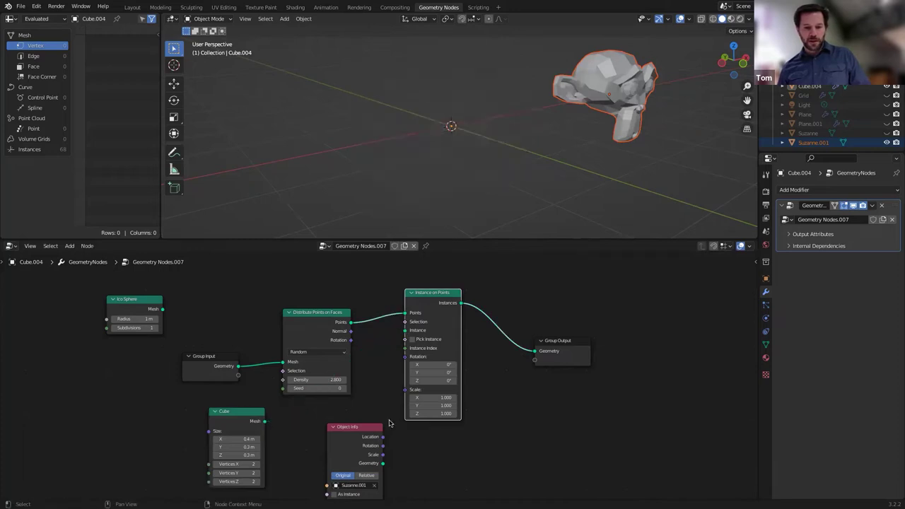
Feed Suzanne's geometry into Instance, then spread Object Info, Instance on Points and Group Output apart
drag(385, 465, 409, 331)
middle_drag(503, 148, 571, 76)
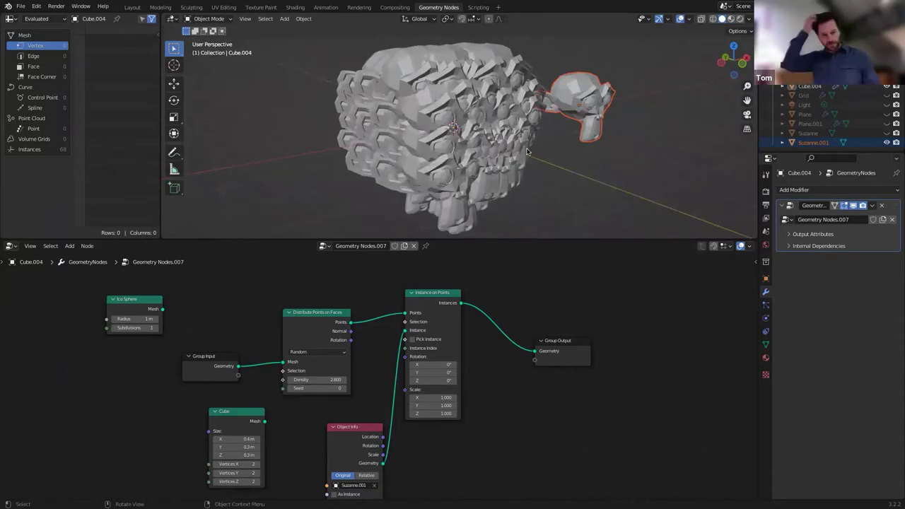
drag(346, 424, 295, 405)
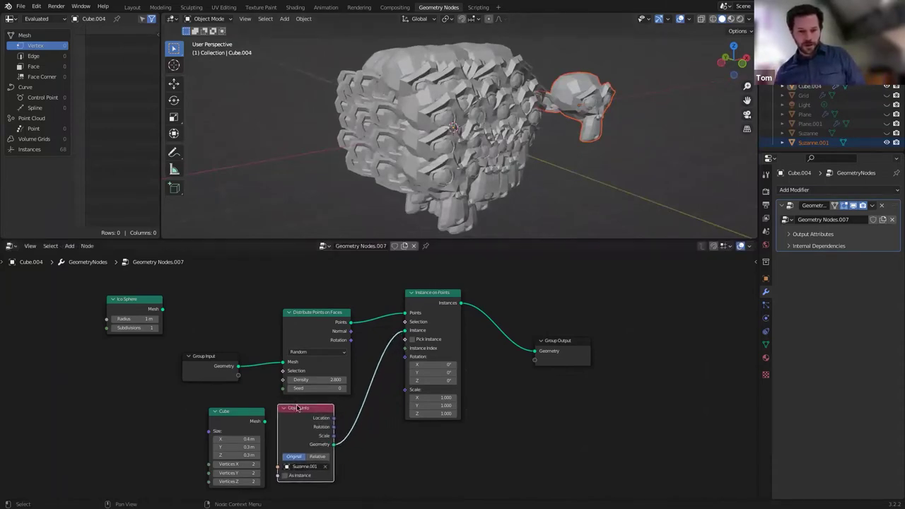
drag(425, 297, 478, 299)
drag(559, 340, 634, 316)
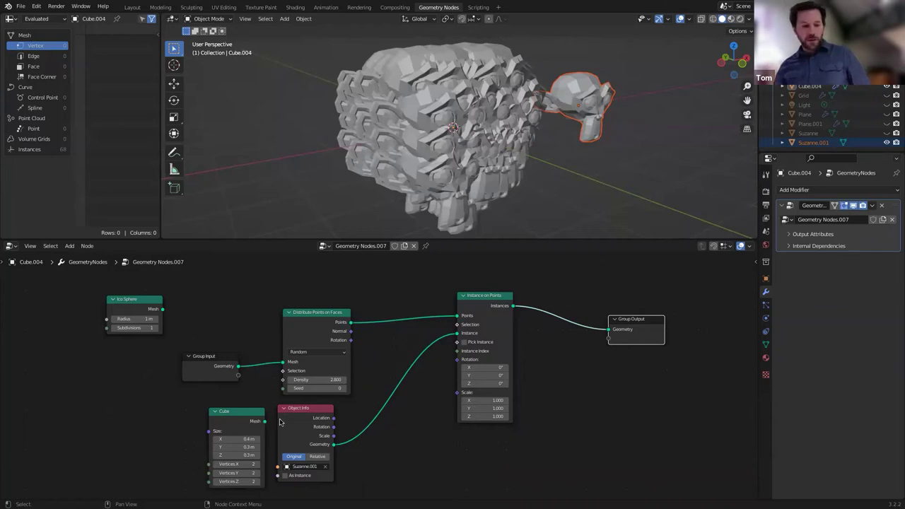
Link the Cube node's Mesh into the Instance socket and try a 1.8 m cube size
drag(264, 421, 458, 333)
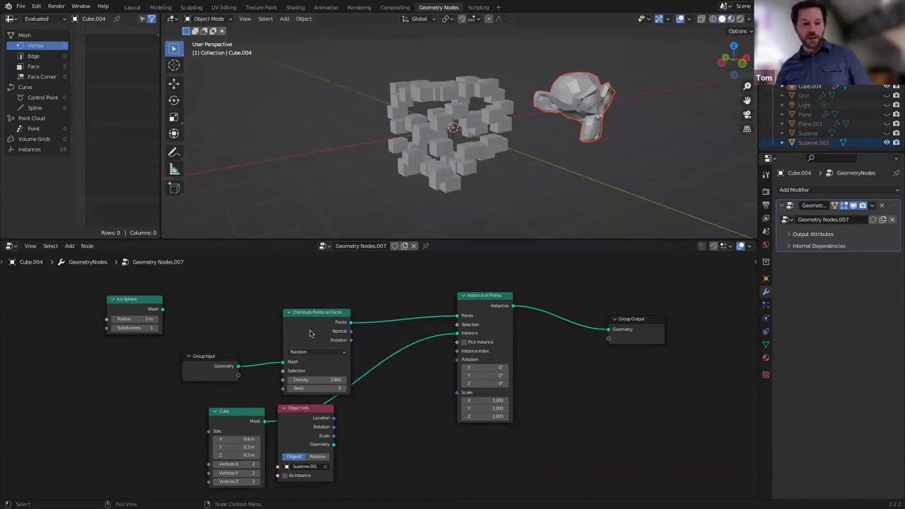
click(237, 439)
text(1.8)
key(Return)
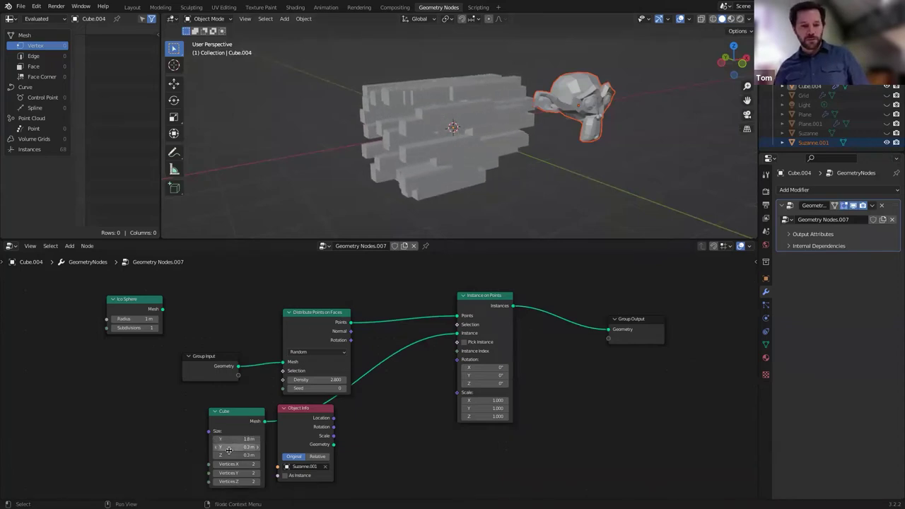
drag(230, 448, 247, 456)
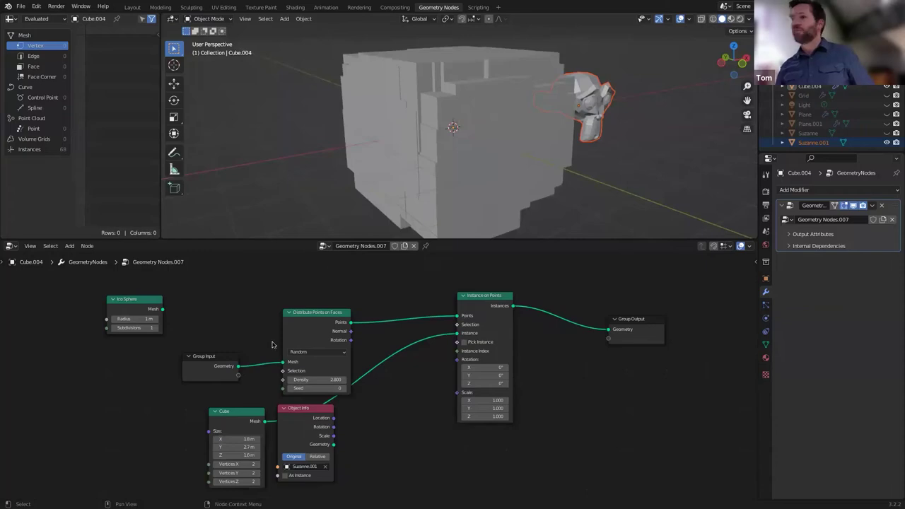
click(398, 134)
middle_drag(403, 135, 446, 147)
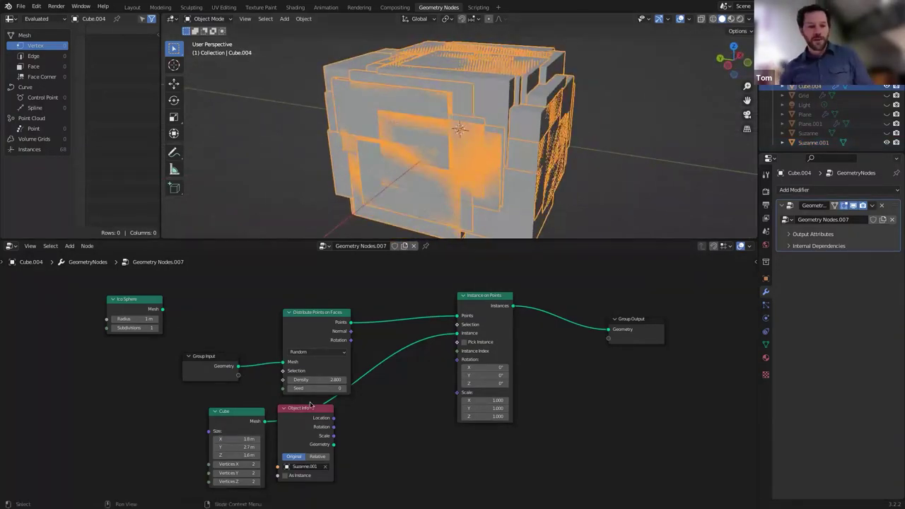
Set the Cube node's Size X, Y and Z each to 0.25 m
double_click(246, 440)
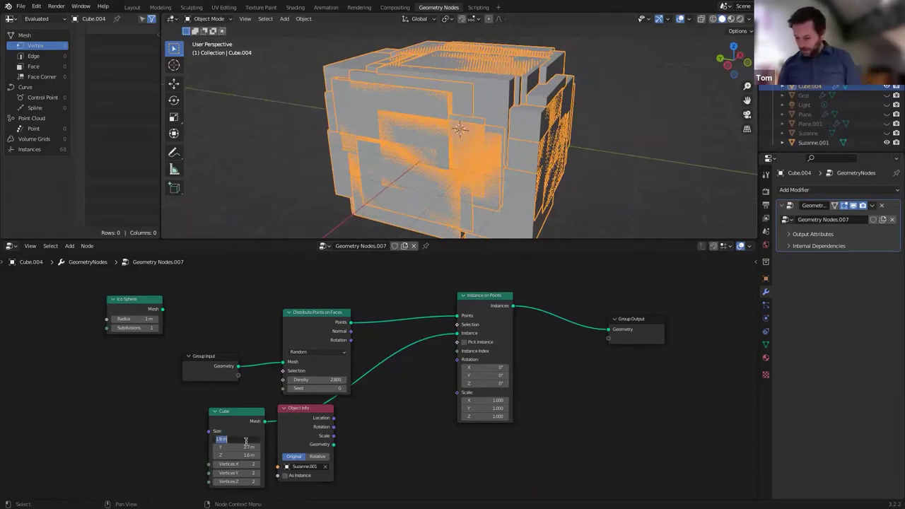
text(0.25)
key(Return)
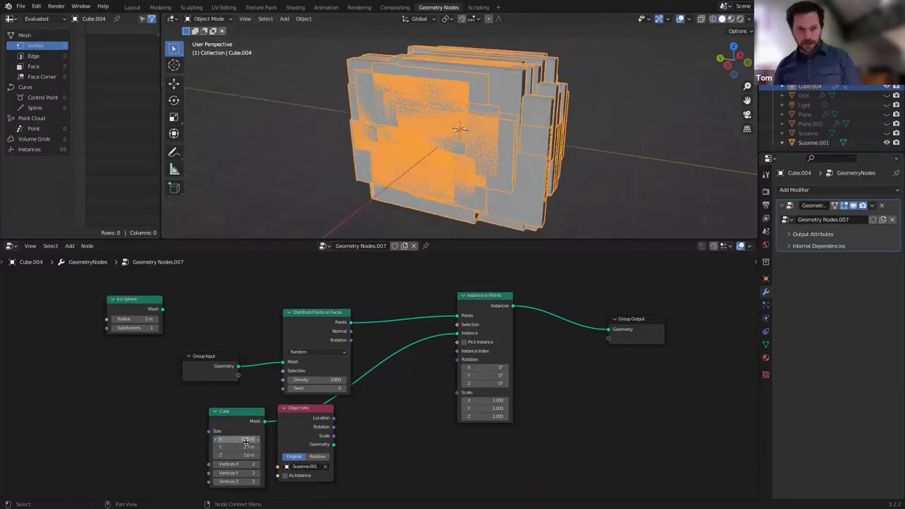
double_click(247, 448)
text(.25)
key(Return)
double_click(244, 456)
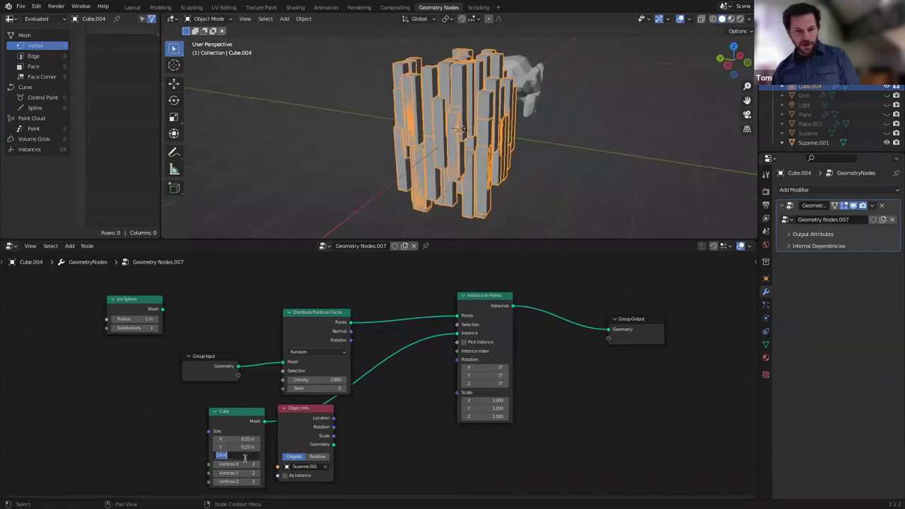
text(.25)
key(Return)
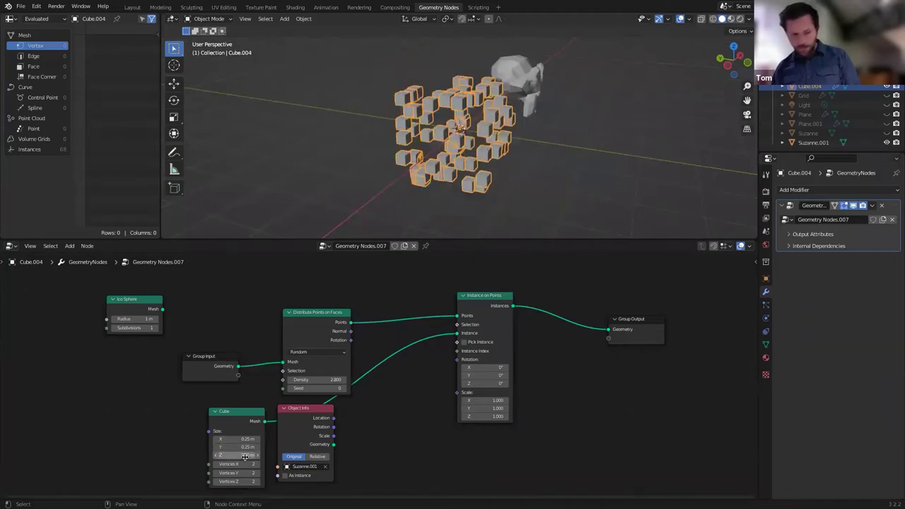
middle_drag(593, 162, 580, 148)
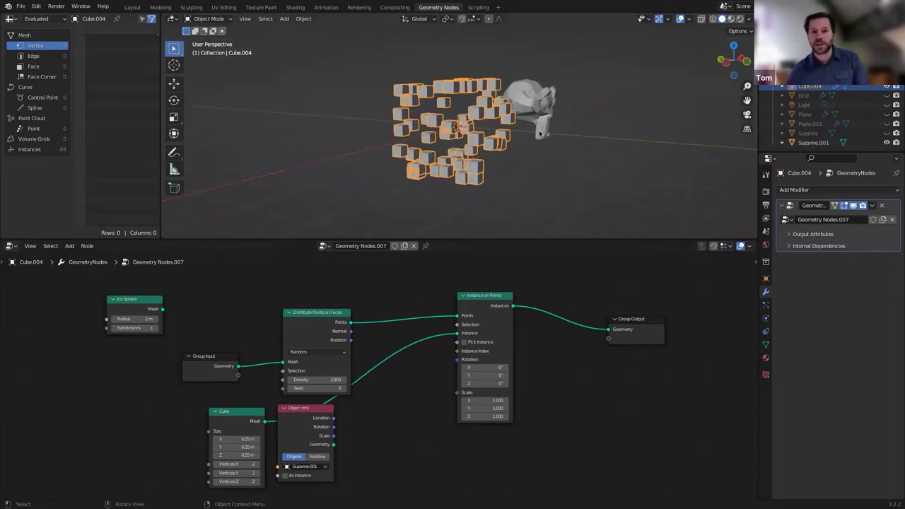
Add a new Object Info node for Suzanne.001 and delete the duplicate one
click(537, 106)
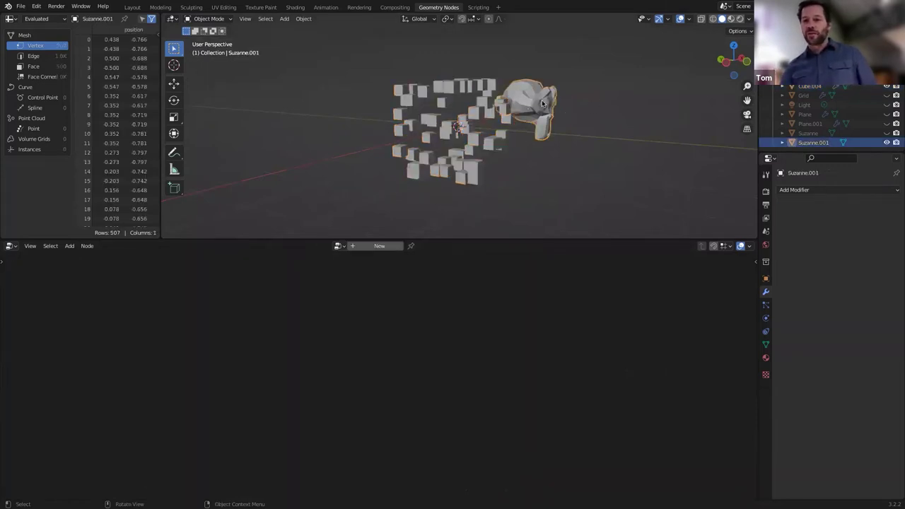
click(472, 122)
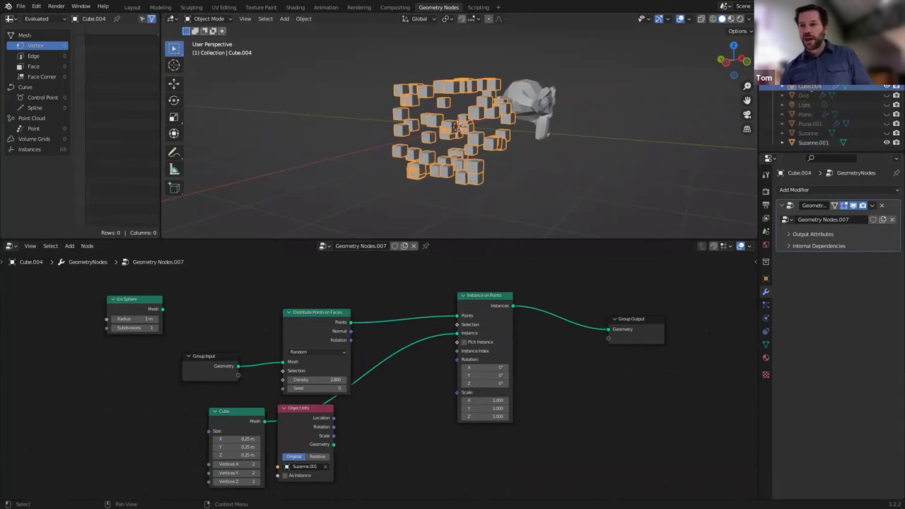
drag(814, 144, 591, 432)
drag(580, 395, 589, 399)
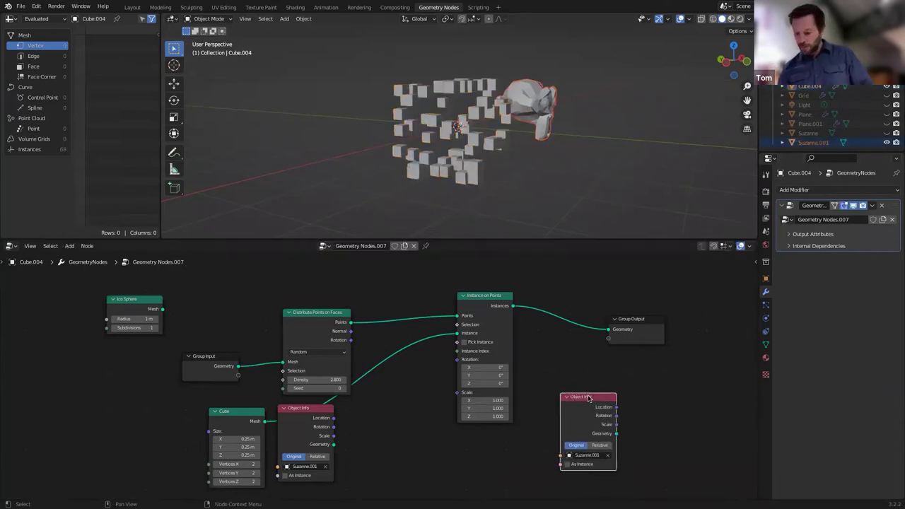
key(x)
Connect Object Info's Geometry to the Instance socket and orbit to inspect the Suzanne copies
drag(334, 445, 458, 333)
mouse_move(602, 154)
middle_down()
mouse_move(502, 158)
mouse_move(602, 147)
middle_up()
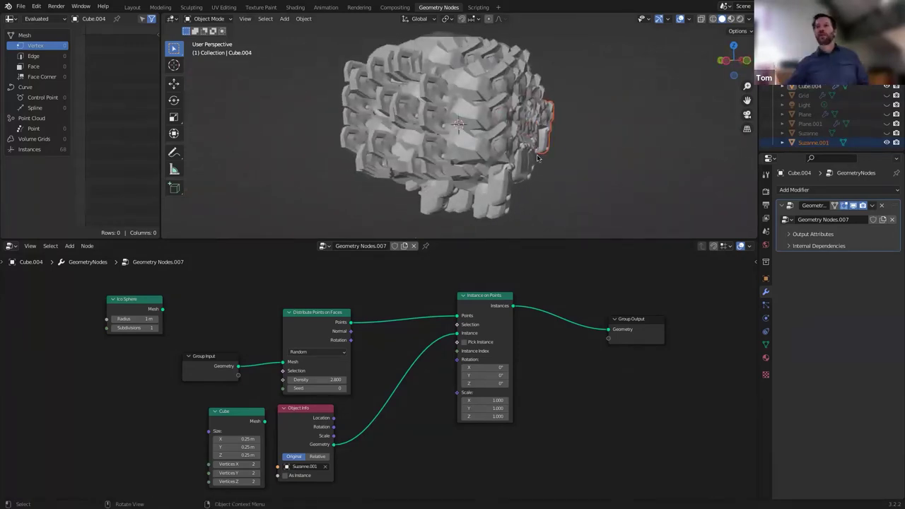
middle_drag(536, 154, 531, 154)
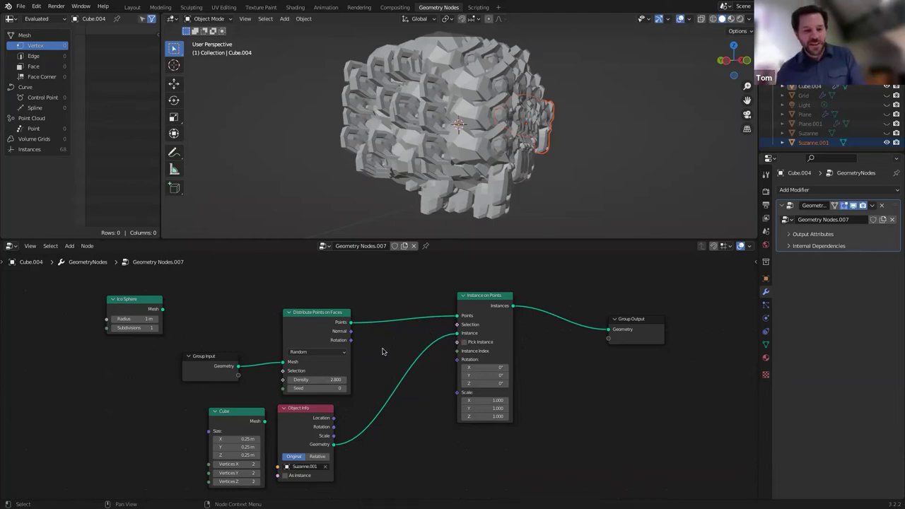
middle_drag(431, 128, 470, 123)
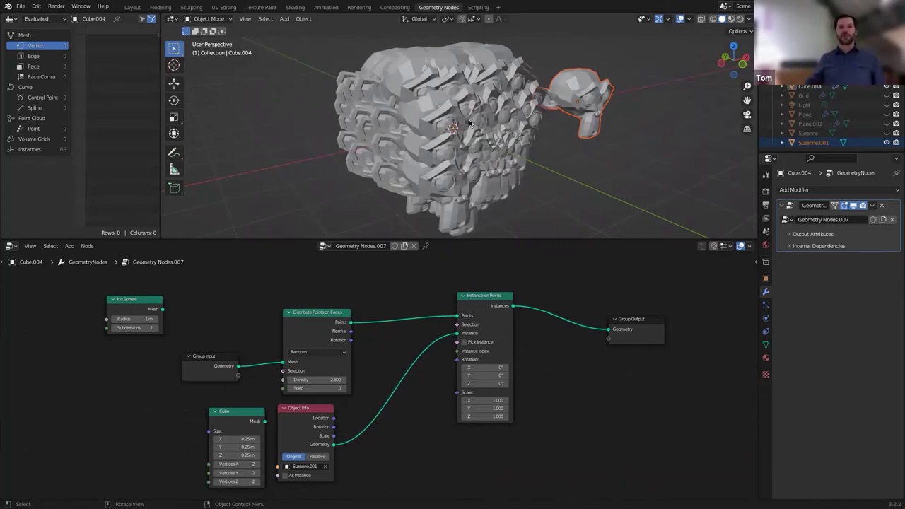
middle_drag(551, 108, 468, 153)
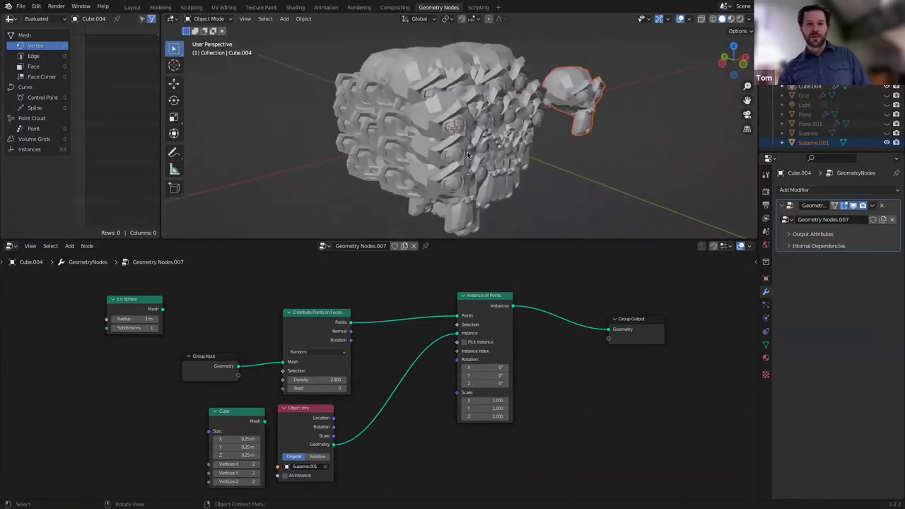
scroll(469, 153, down, 1)
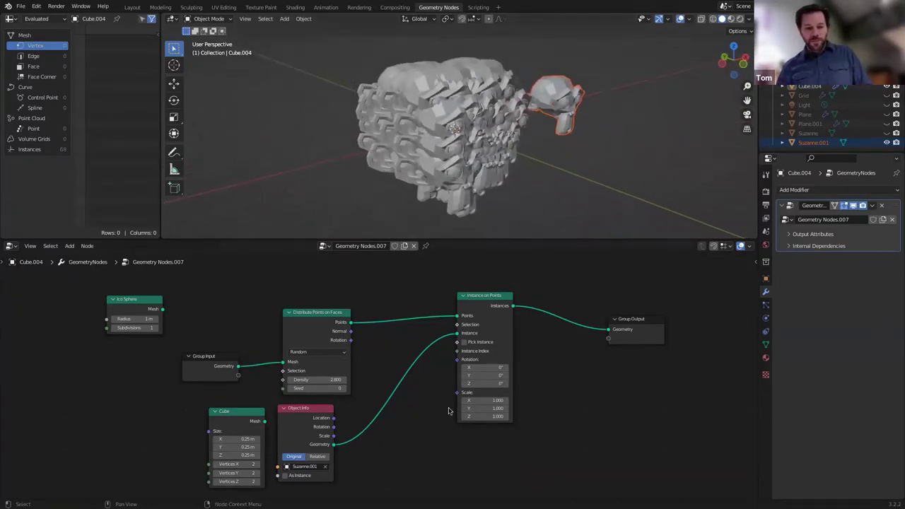
Add a Random Value node by searching 'random', and shift Instance on Points right
click(70, 247)
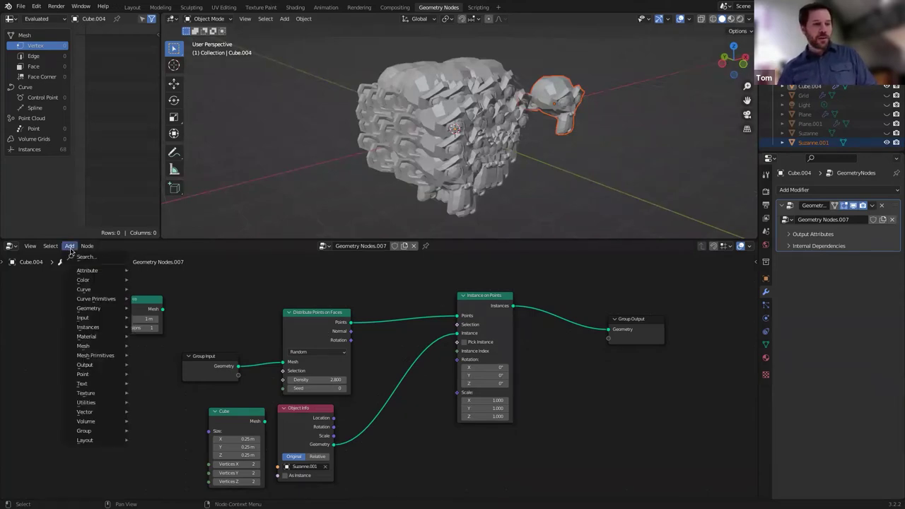
click(74, 258)
text(random)
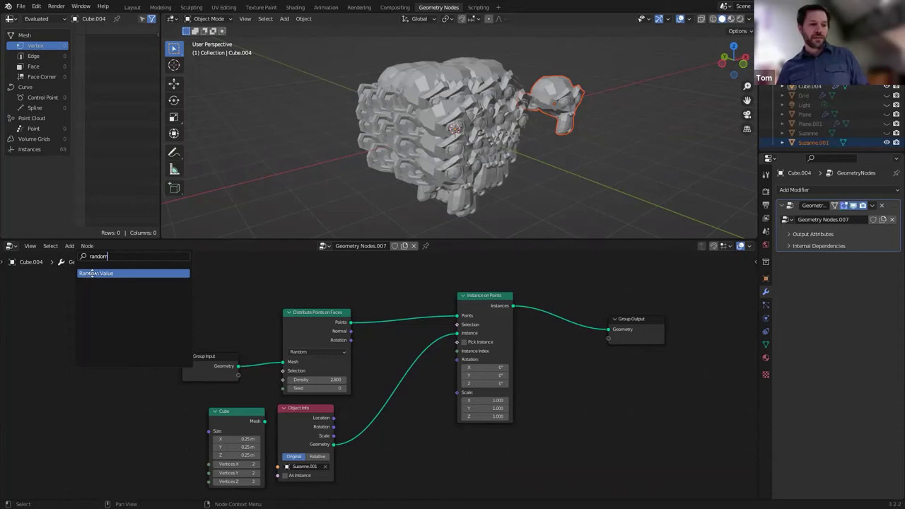
click(92, 274)
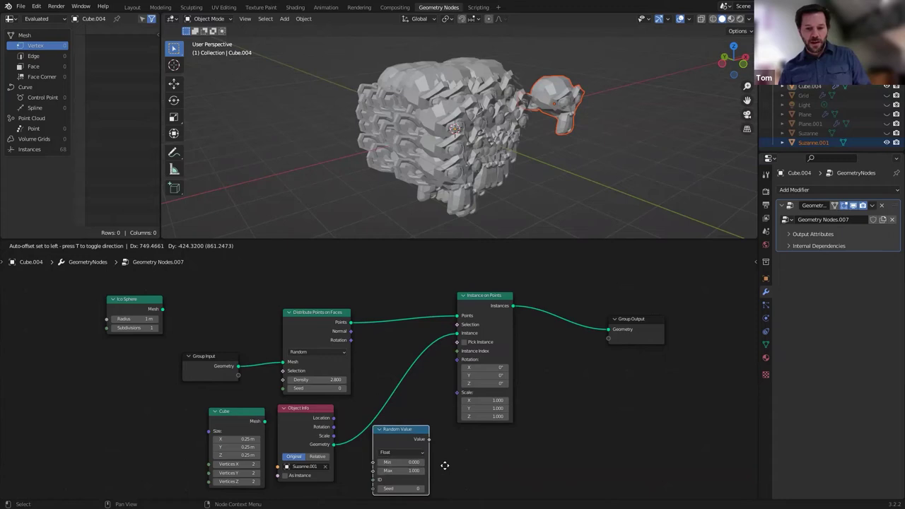
click(444, 466)
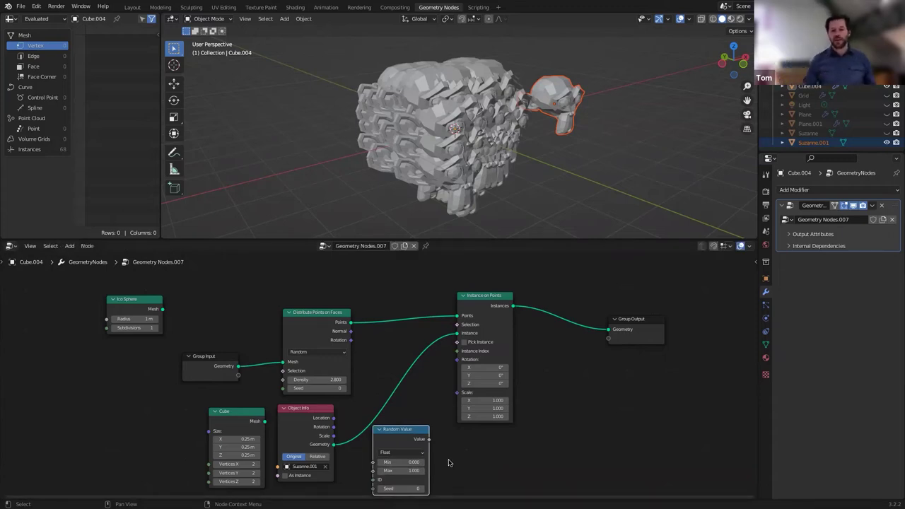
drag(495, 297, 519, 320)
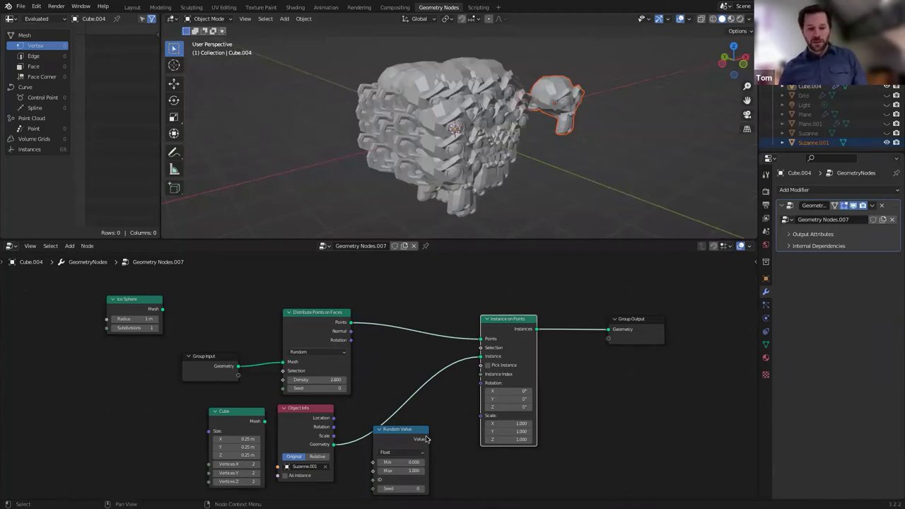
Wire Random Value into Instance on Points' Rotation and raise its Max to about 360
drag(429, 440, 479, 386)
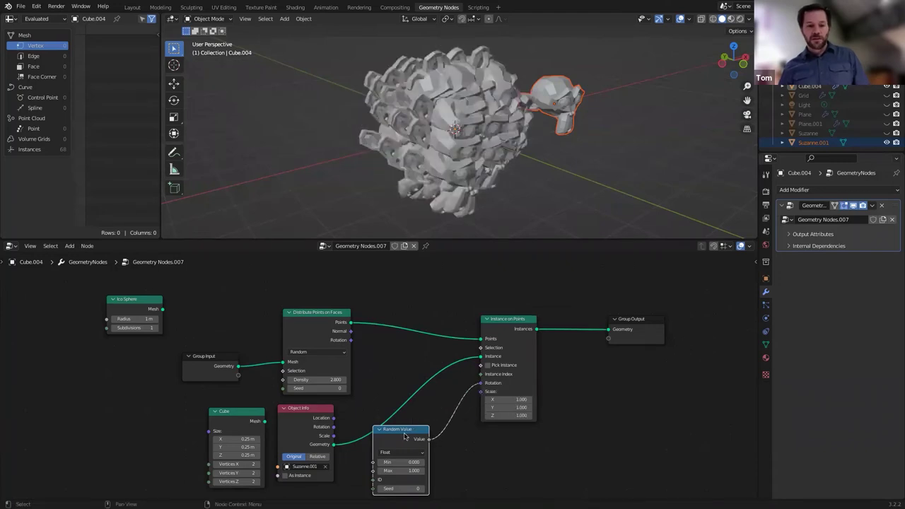
middle_drag(395, 232, 375, 212)
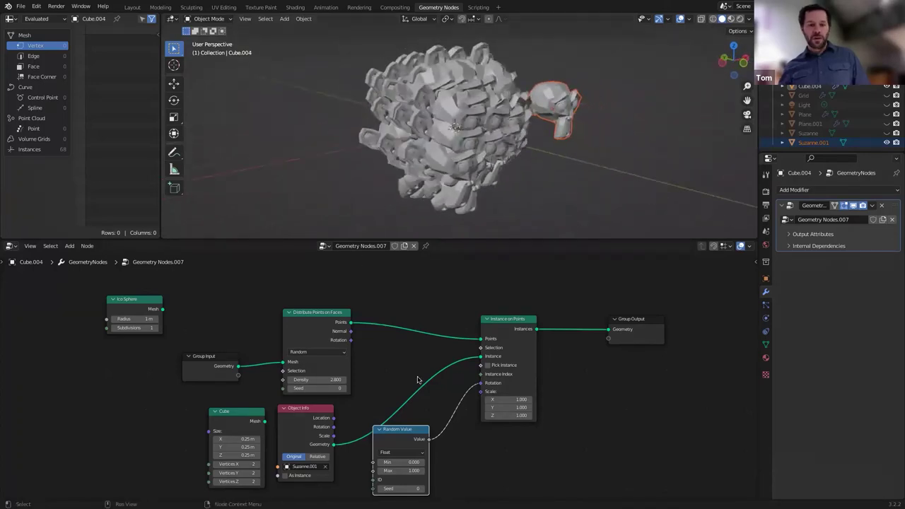
click(410, 472)
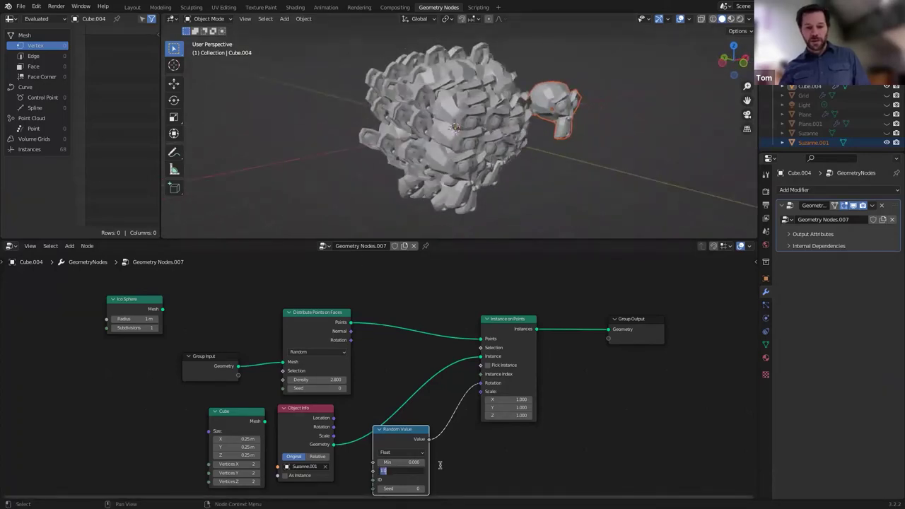
key(Return)
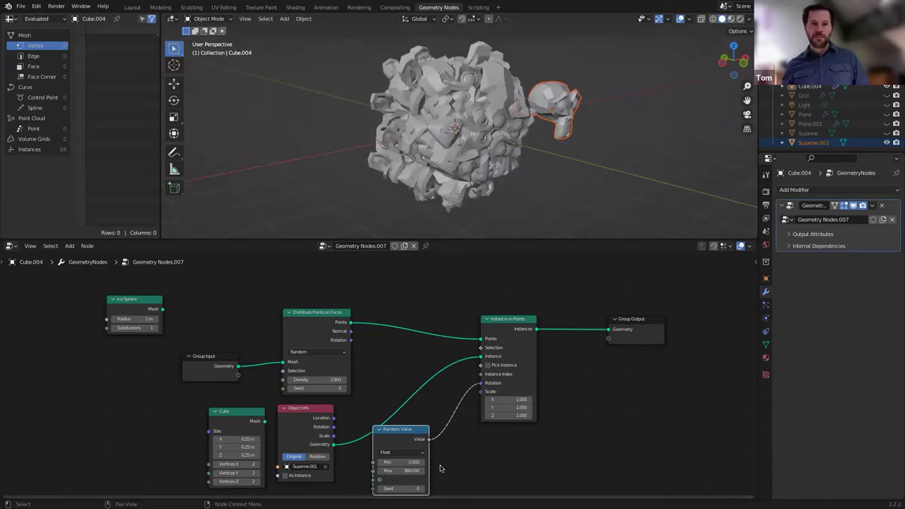
middle_drag(454, 153, 478, 157)
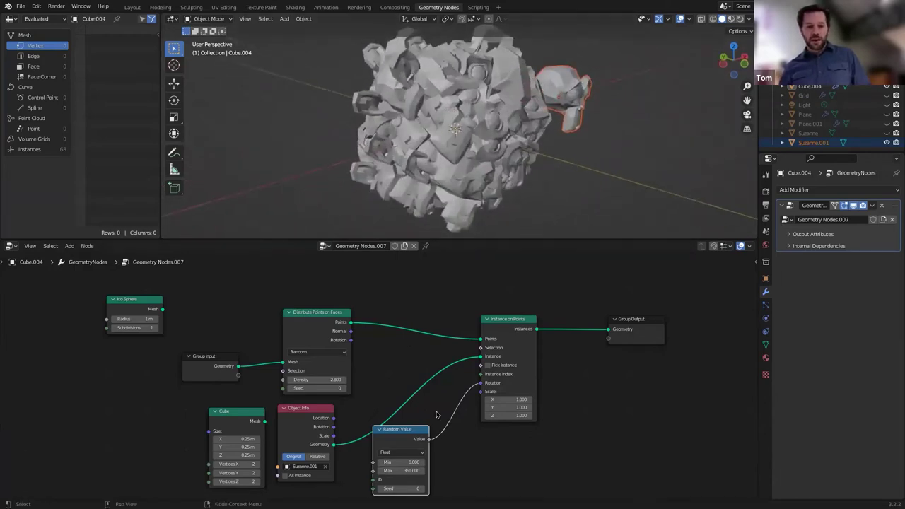
drag(407, 471, 426, 471)
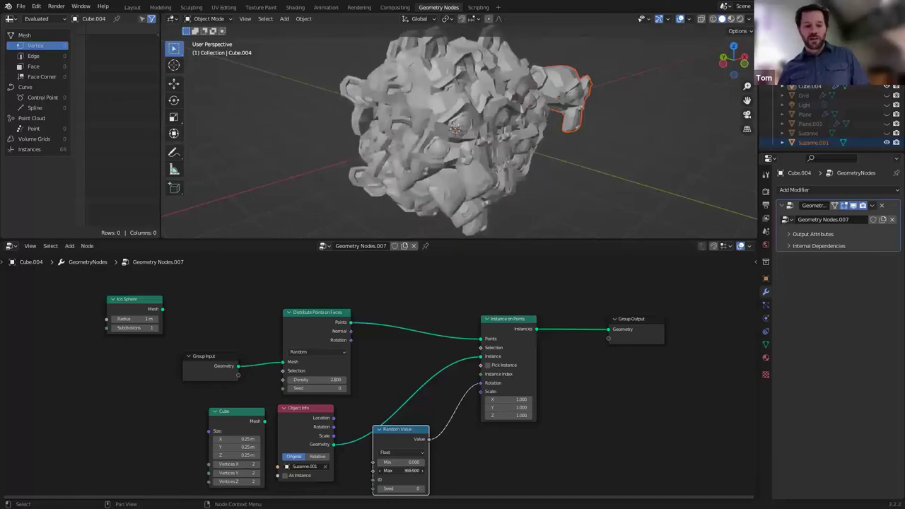
Duplicate the Random Value node and set the copy's Max to 1
drag(410, 470, 486, 475)
scroll(540, 456, down, 1)
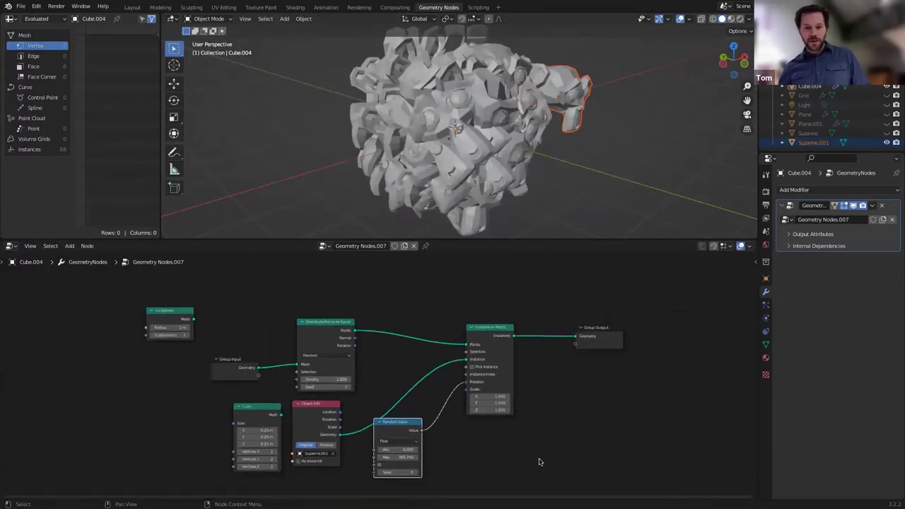
scroll(539, 461, down, 3)
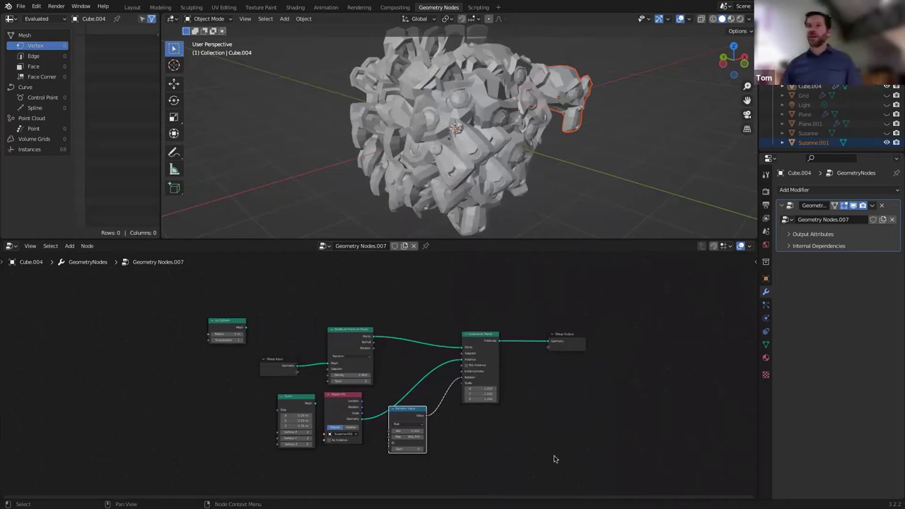
drag(403, 413, 393, 435)
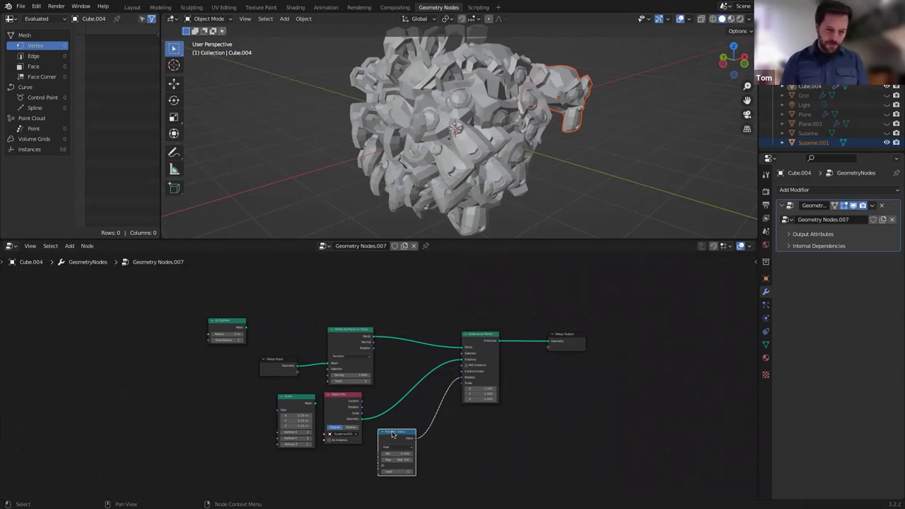
key(shift+d)
click(468, 463)
double_click(471, 468)
text(1)
key(Return)
drag(469, 441, 464, 383)
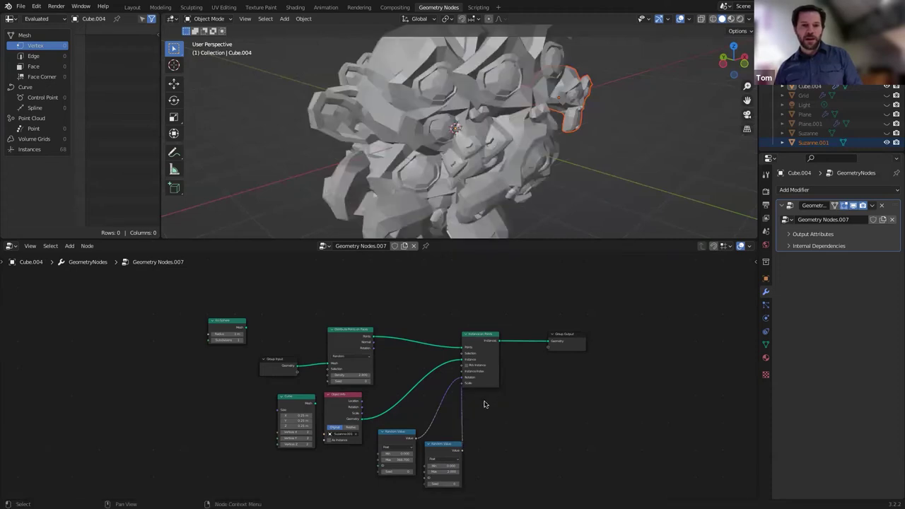
Tune the second Random Value's Max, trying 2 then settling near 0.7 for scale
click(430, 472)
text(2)
key(Return)
mouse_move(430, 472)
mouse_down()
mouse_move(412, 472)
mouse_move(431, 473)
mouse_up()
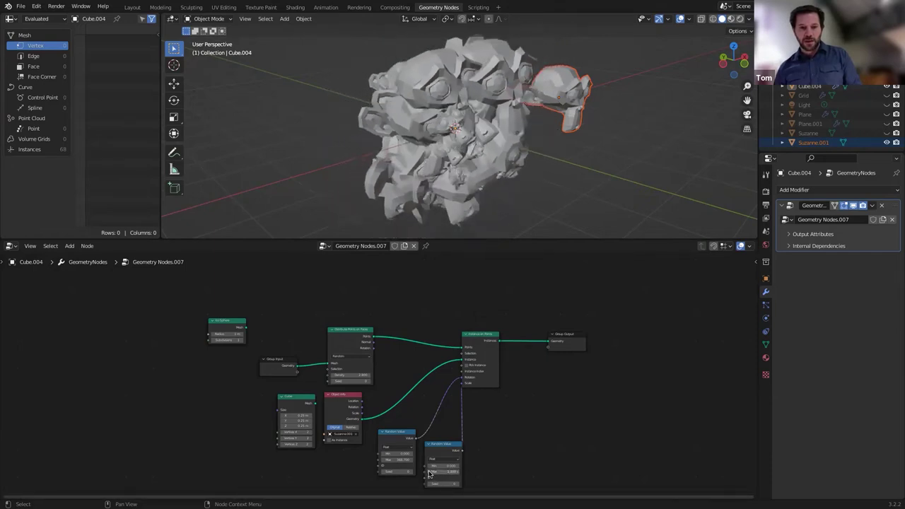
scroll(446, 461, up, 2)
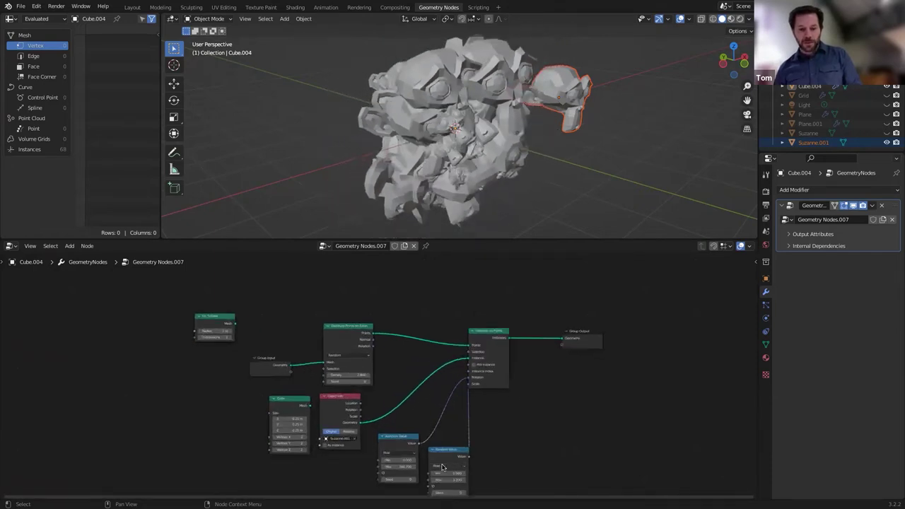
ctrl+middle_drag(444, 455, 513, 390)
scroll(513, 389, up, 3)
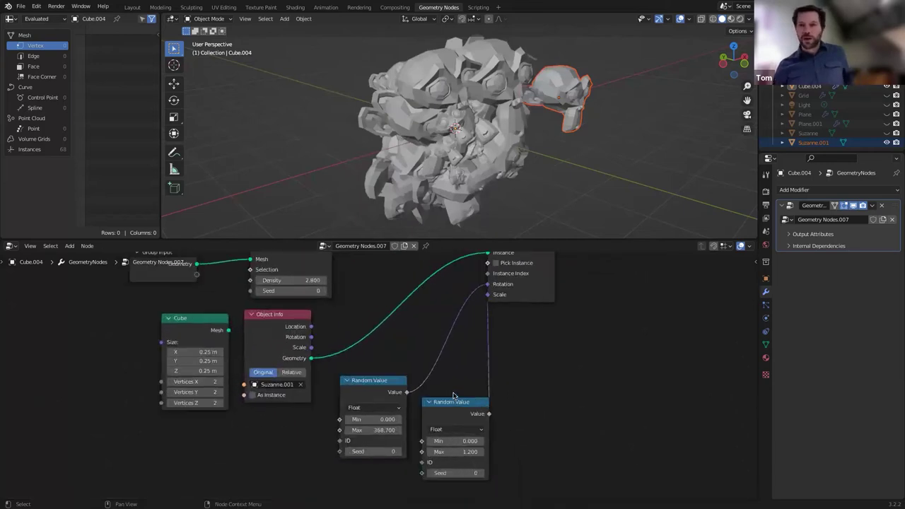
scroll(522, 408, up, 1)
middle_drag(536, 408, 493, 382)
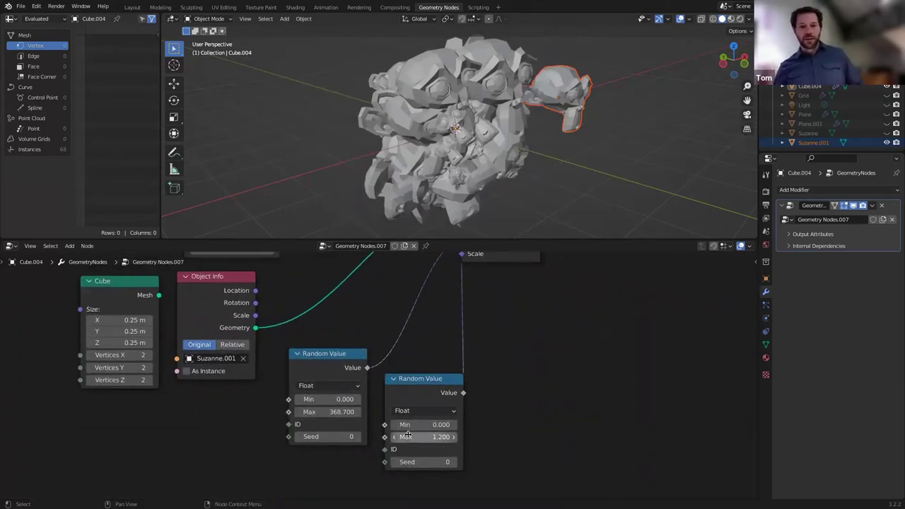
drag(432, 437, 467, 437)
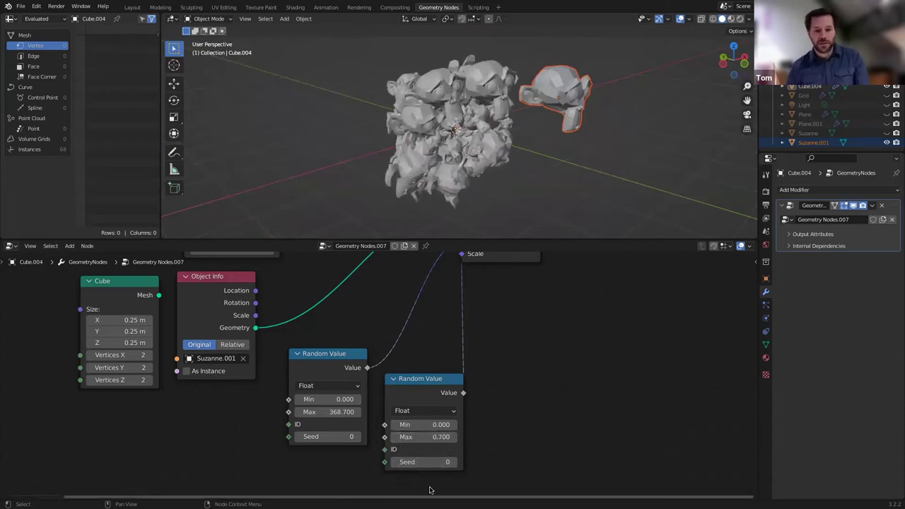
Step the scale Random Value's Seed up to 16 and orbit to review instance sizes
click(455, 463)
click(455, 463)
click(455, 463)
click(455, 462)
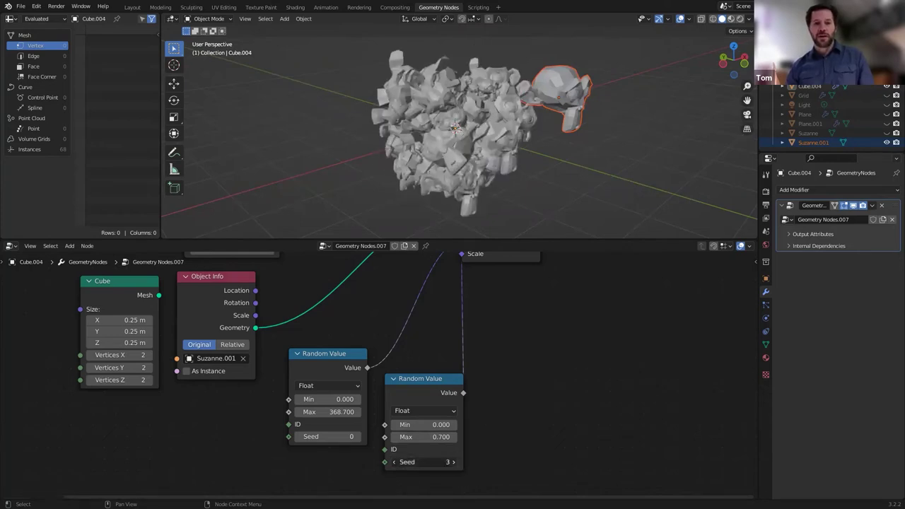
click(454, 462)
click(455, 463)
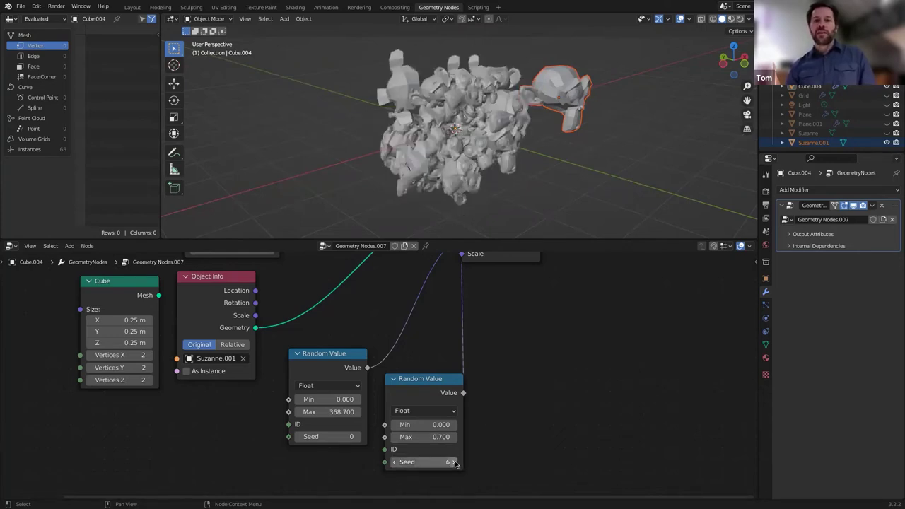
click(455, 463)
click(455, 462)
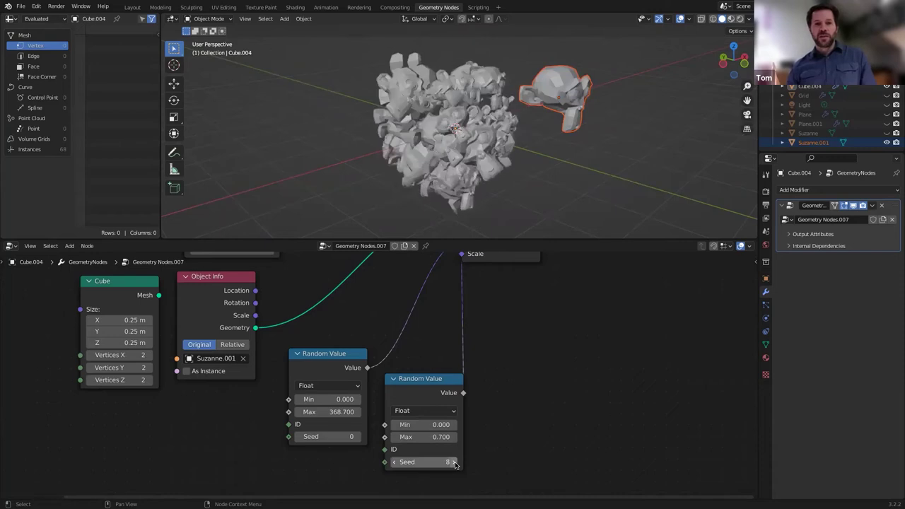
click(454, 462)
click(455, 463)
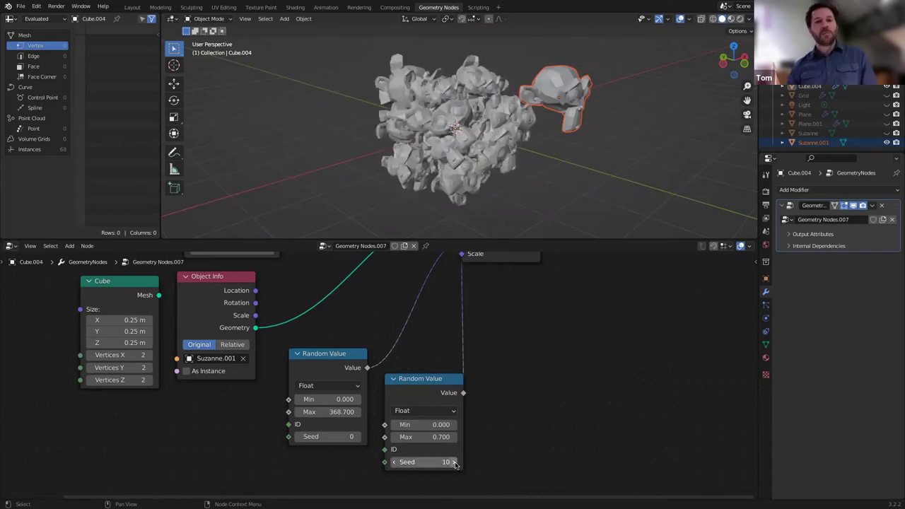
click(455, 463)
click(455, 463)
click(455, 463)
click(455, 463)
click(455, 463)
click(455, 463)
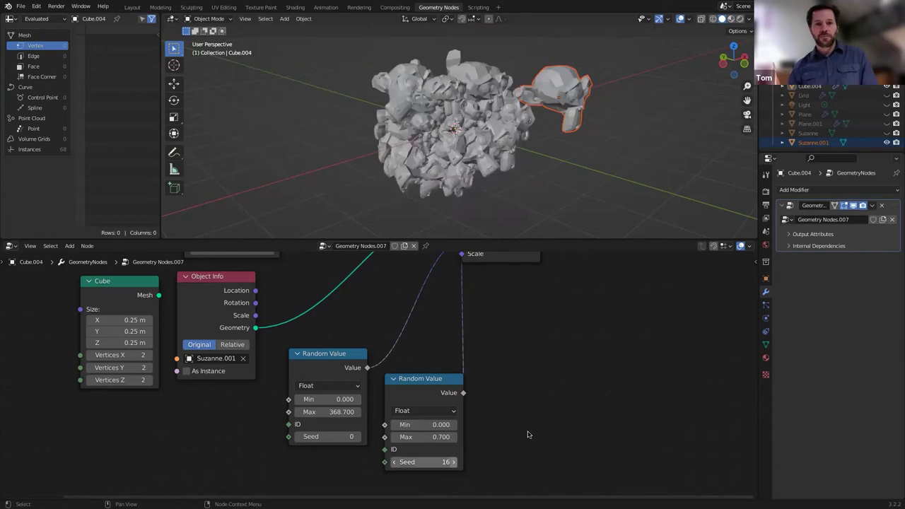
scroll(473, 136, down, 2)
scroll(472, 137, up, 5)
scroll(472, 137, down, 2)
scroll(471, 137, up, 1)
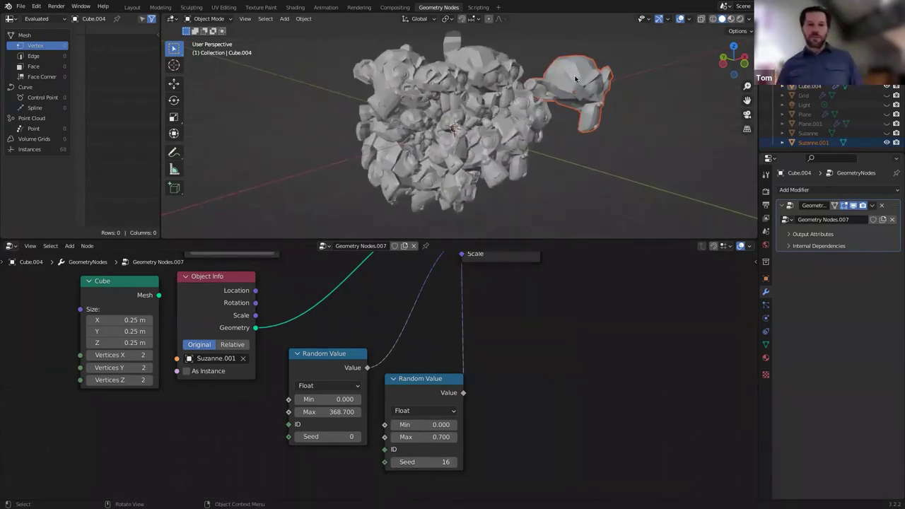
middle_drag(531, 144, 366, 273)
middle_drag(362, 319, 364, 337)
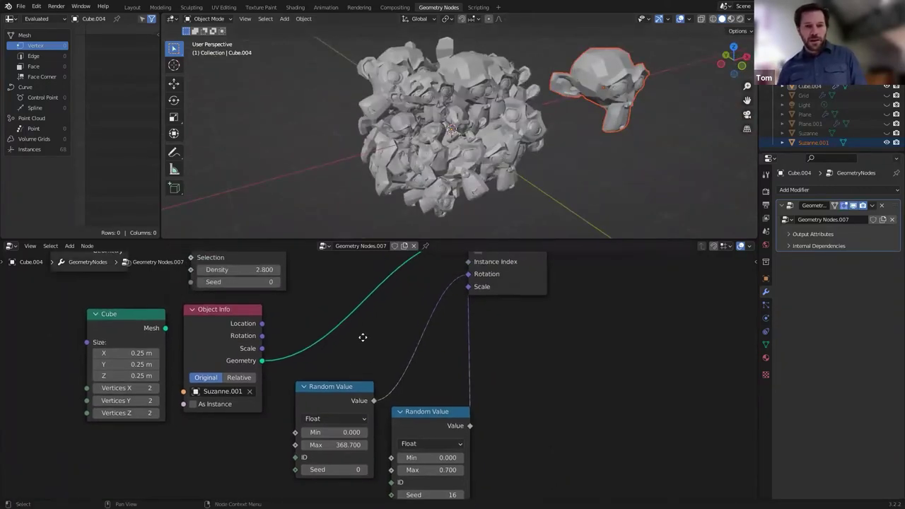
scroll(366, 338, down, 4)
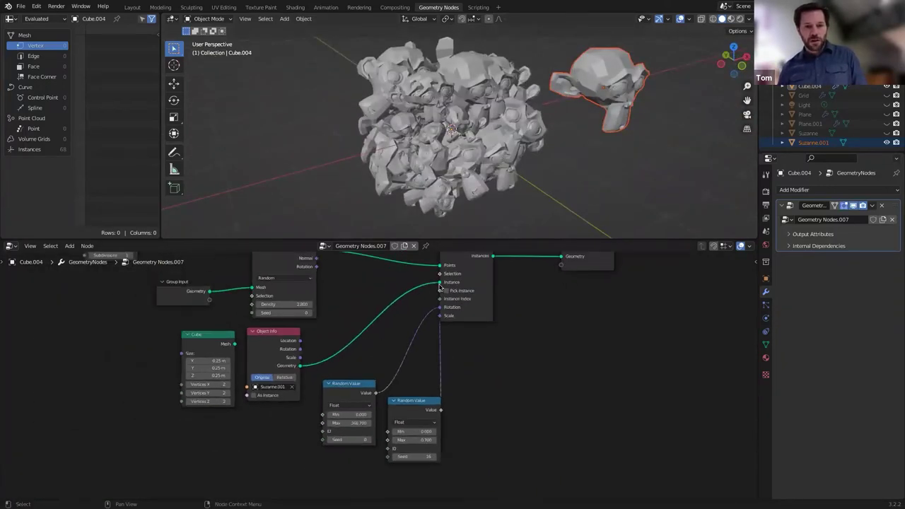
Unplug Suzanne from Instance and adjust the scale Random Value's Min and Max range
mouse_move(439, 285)
mouse_down()
mouse_move(311, 362)
mouse_move(260, 337)
mouse_move(239, 344)
mouse_move(440, 302)
mouse_move(440, 284)
mouse_up()
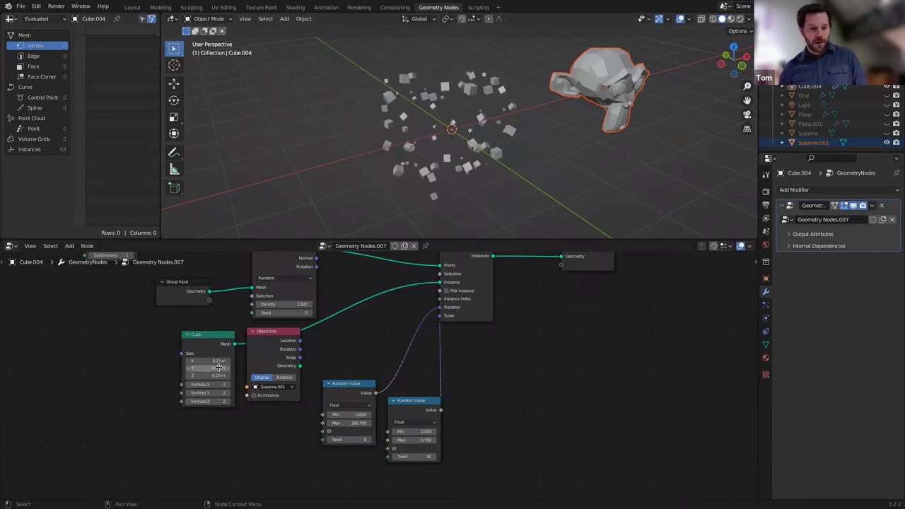
drag(410, 431, 488, 432)
mouse_move(415, 440)
mouse_down()
mouse_move(443, 440)
mouse_move(396, 440)
mouse_move(406, 440)
mouse_up()
click(417, 440)
text(1.5)
key(Return)
click(417, 432)
text(0.5)
key(Return)
mouse_move(418, 432)
mouse_down()
mouse_move(382, 432)
mouse_move(433, 440)
mouse_up()
Step the scale Random Value's Seed up to 21 and orbit around the scattered cubes
middle_drag(414, 185, 375, 186)
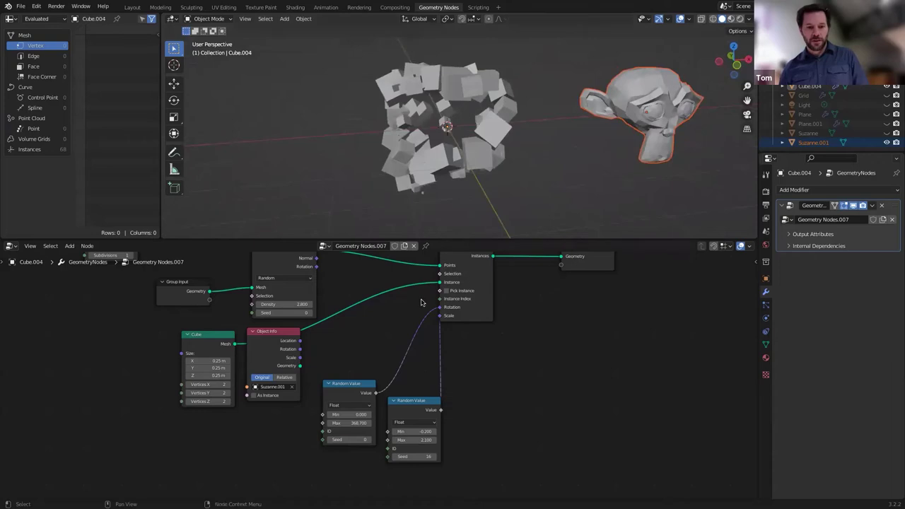
click(433, 457)
click(433, 457)
click(433, 456)
click(433, 457)
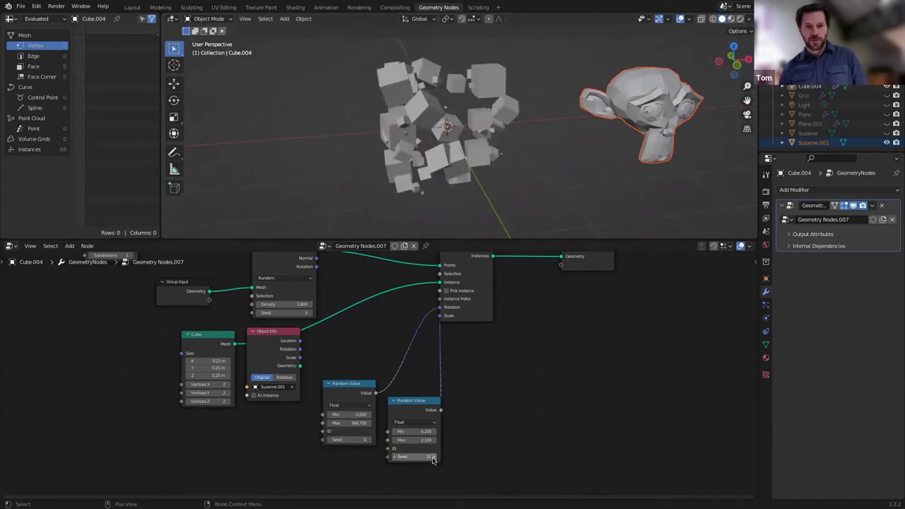
click(400, 154)
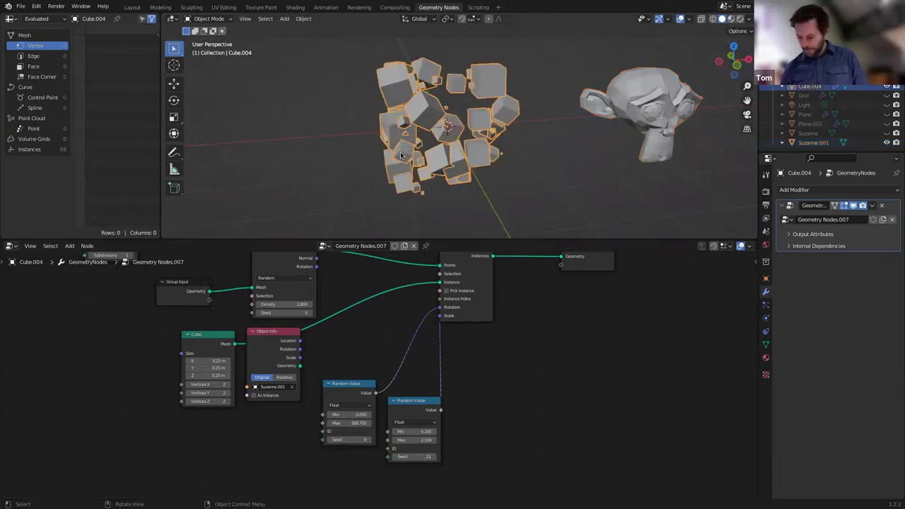
middle_drag(402, 156, 416, 162)
click(70, 248)
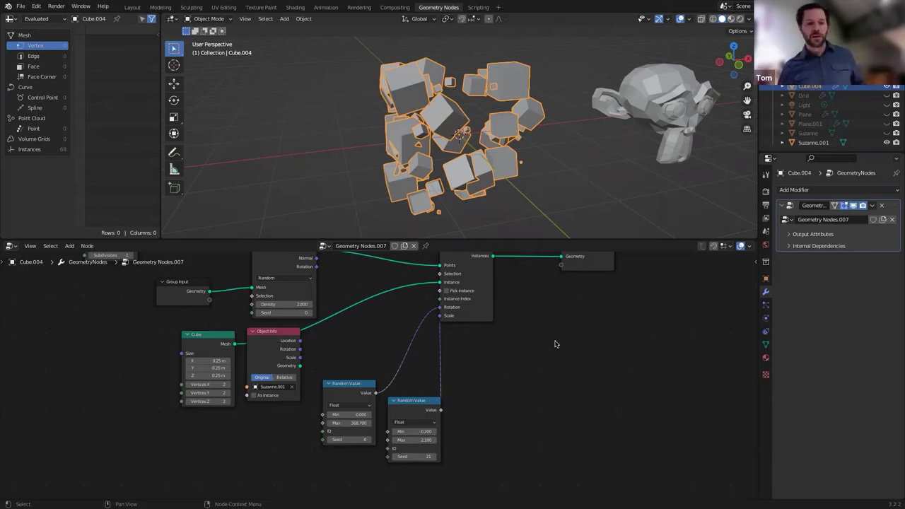
Move Group Output further right and Group Input further left in the node tree
middle_drag(563, 362, 572, 396)
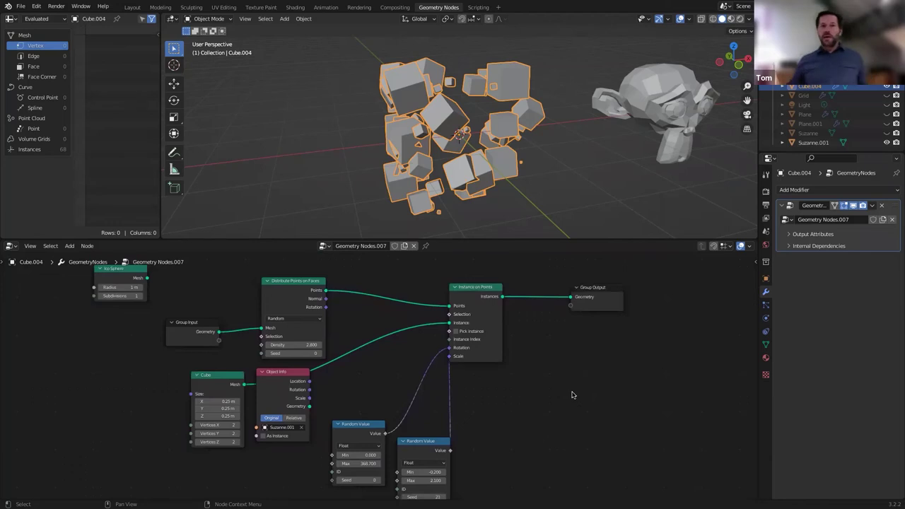
drag(598, 288, 684, 303)
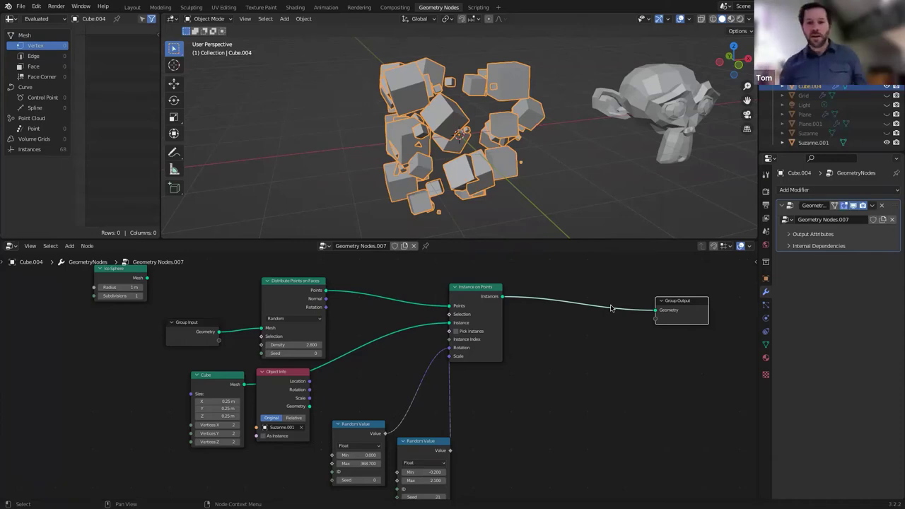
middle_drag(552, 184, 509, 157)
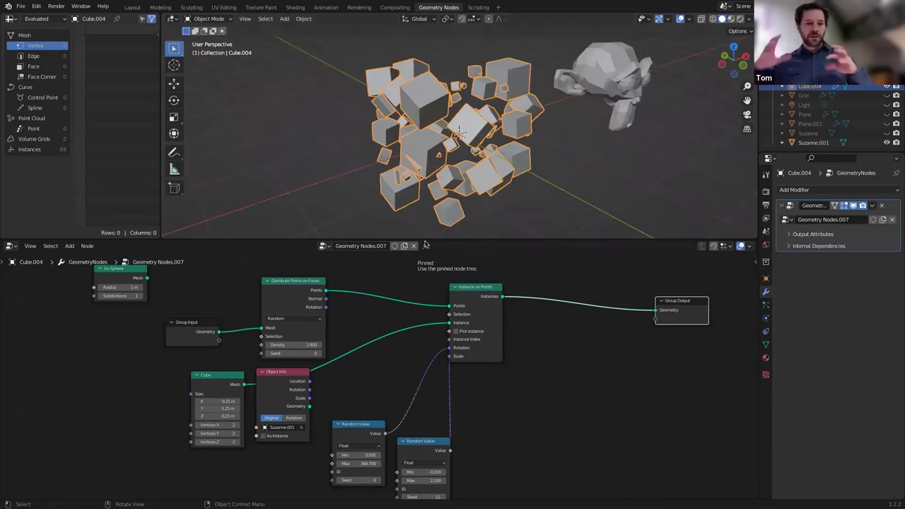
drag(191, 325, 126, 335)
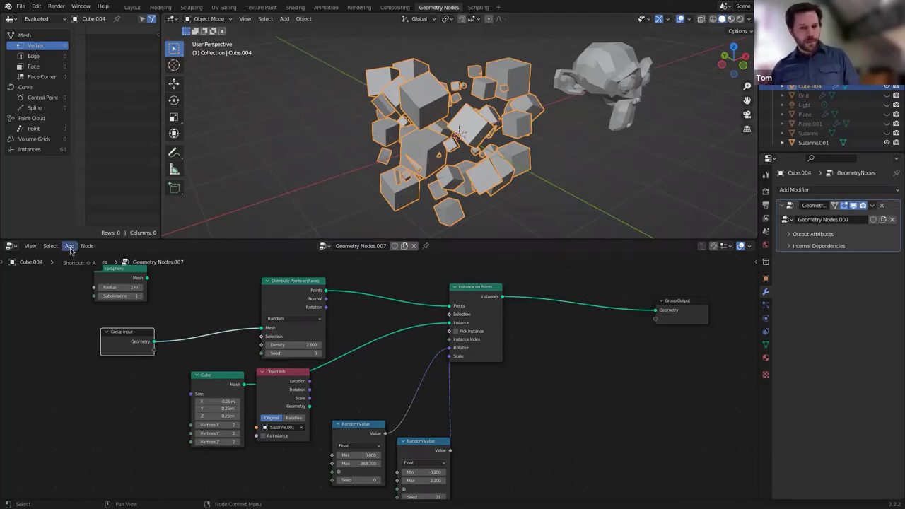
Undo a test Group Input-to-Group Output link, then bring up the Add menu
drag(154, 342, 654, 315)
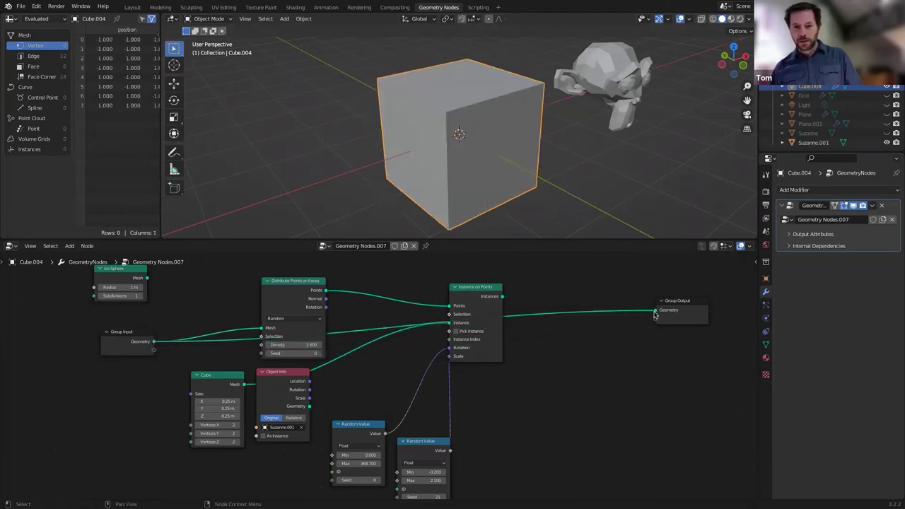
key(ctrl+z)
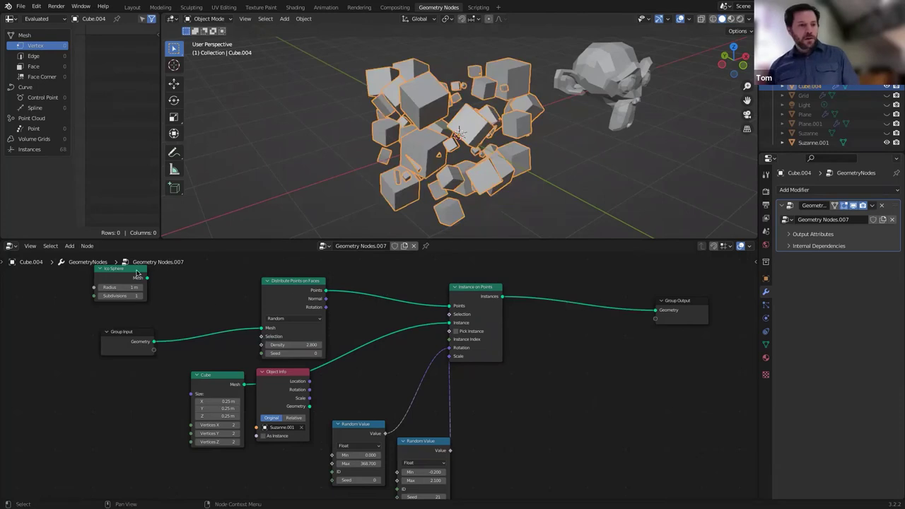
click(71, 247)
Insert a Join Geometry node between Instance on Points and Group Output, and begin linking Group Input Geometry into it
click(74, 261)
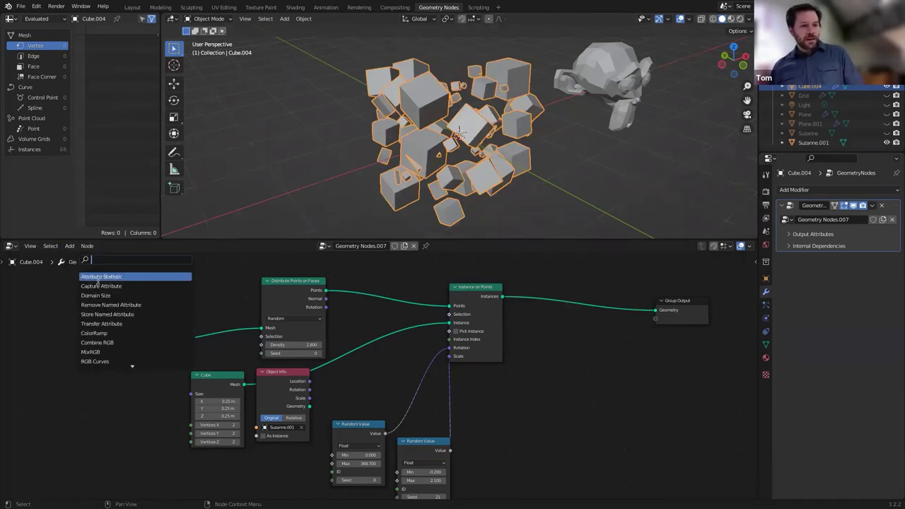
text(jo)
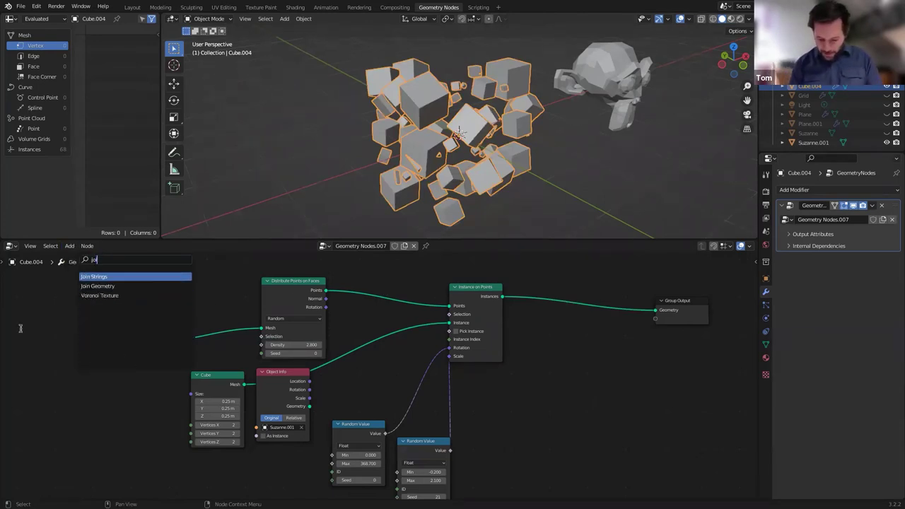
text(in geometry)
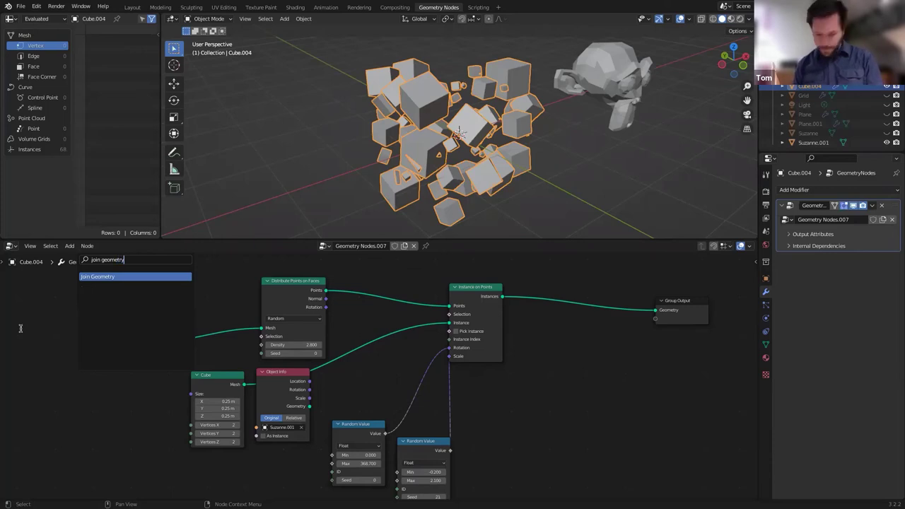
key(Return)
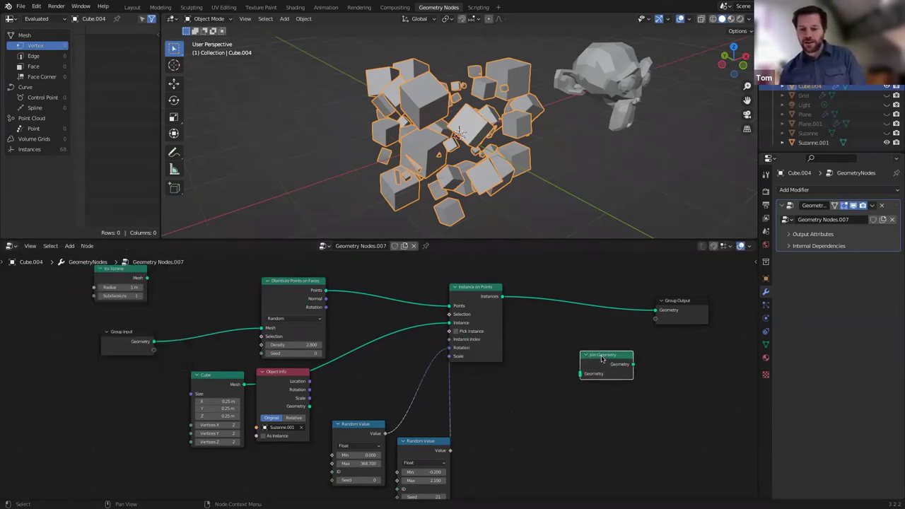
click(596, 304)
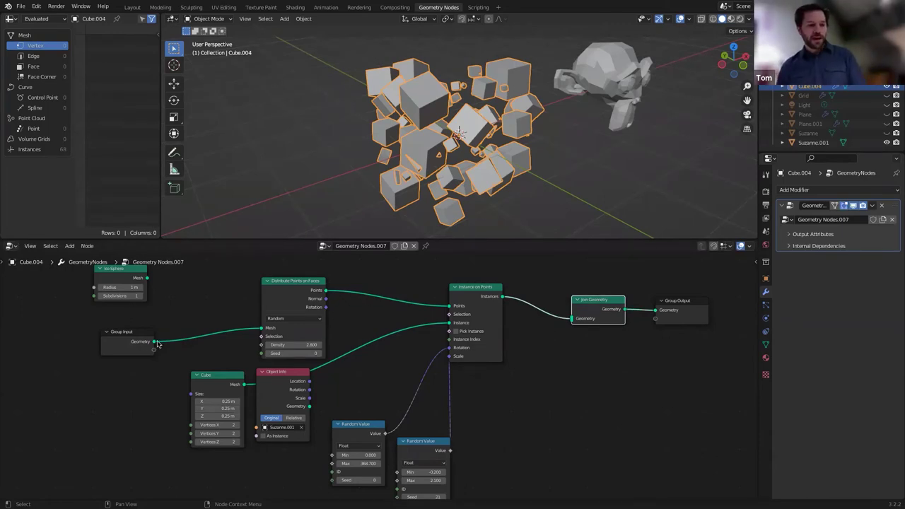
mouse_move(155, 344)
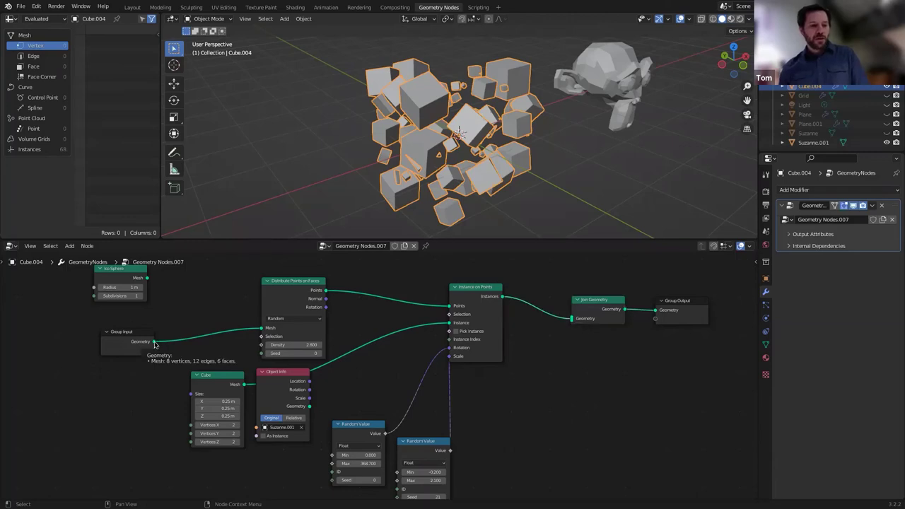
drag(155, 343, 571, 324)
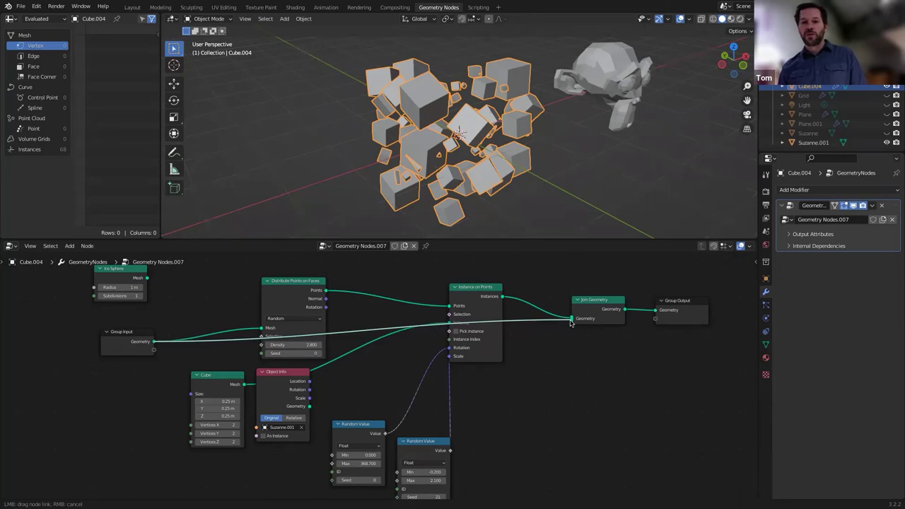
Connect Group Input's original cube mesh into the Join Geometry node
drag(571, 324, 571, 323)
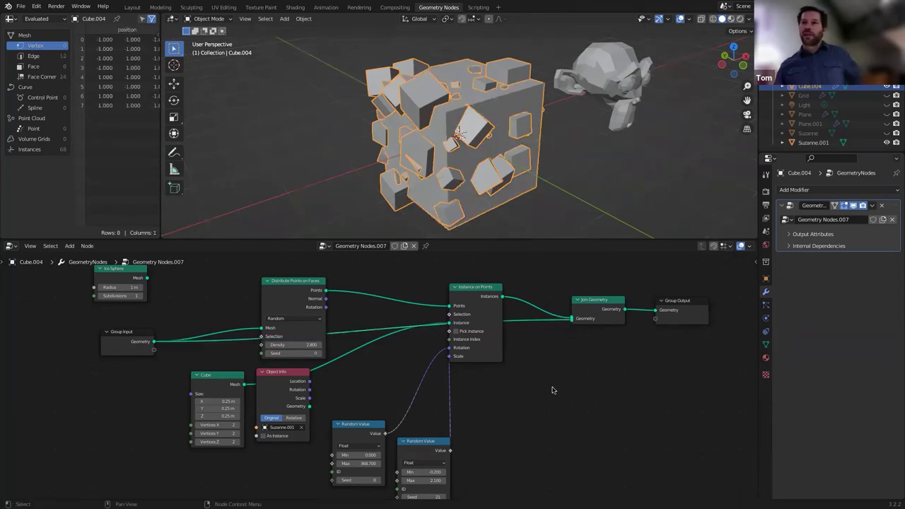
middle_drag(537, 194, 481, 206)
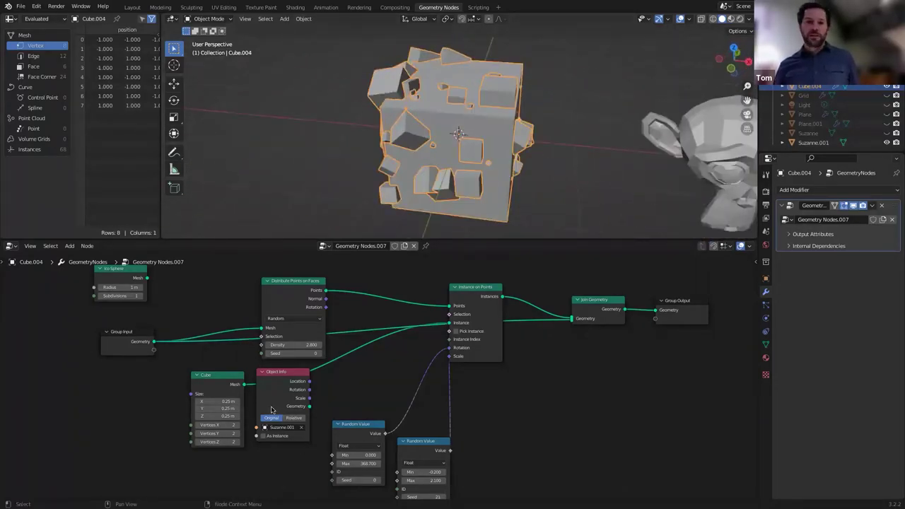
middle_drag(566, 398, 508, 406)
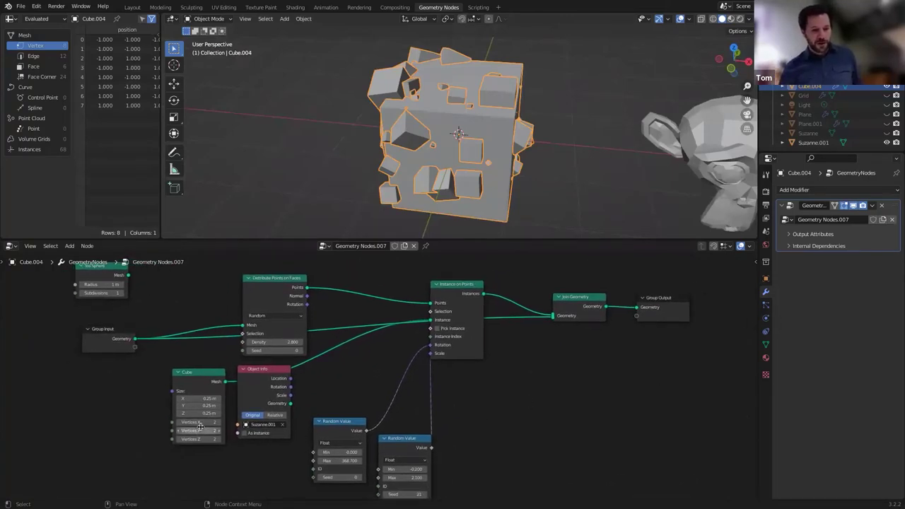
Set Distribute Points Density to 4.5, the rotation Random Value seed to 7, and the distribute Seed to 14
drag(272, 342, 340, 341)
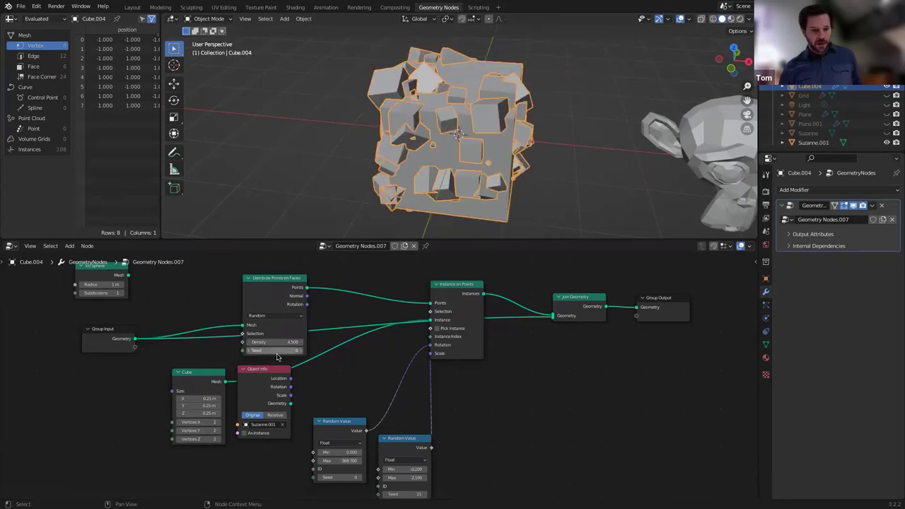
drag(360, 480, 406, 494)
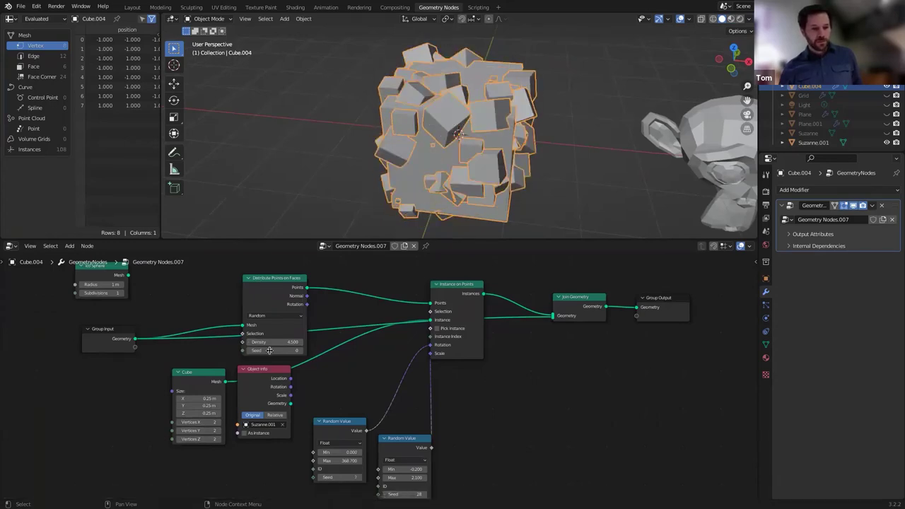
mouse_move(301, 353)
mouse_down()
mouse_move(314, 353)
mouse_move(306, 353)
mouse_up()
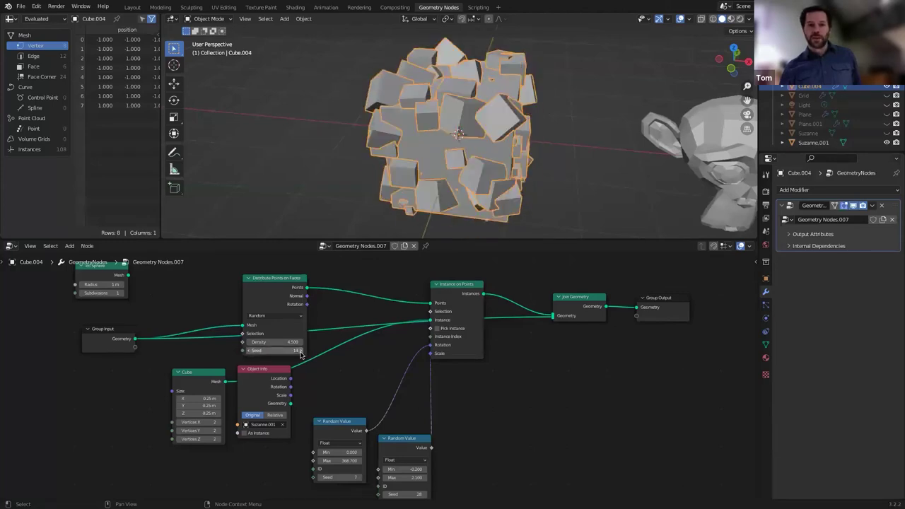
mouse_move(505, 401)
middle_down()
mouse_move(505, 385)
mouse_move(500, 397)
middle_up()
Move the Group Output node further right and hide Suzanne.001
middle_drag(609, 193, 541, 213)
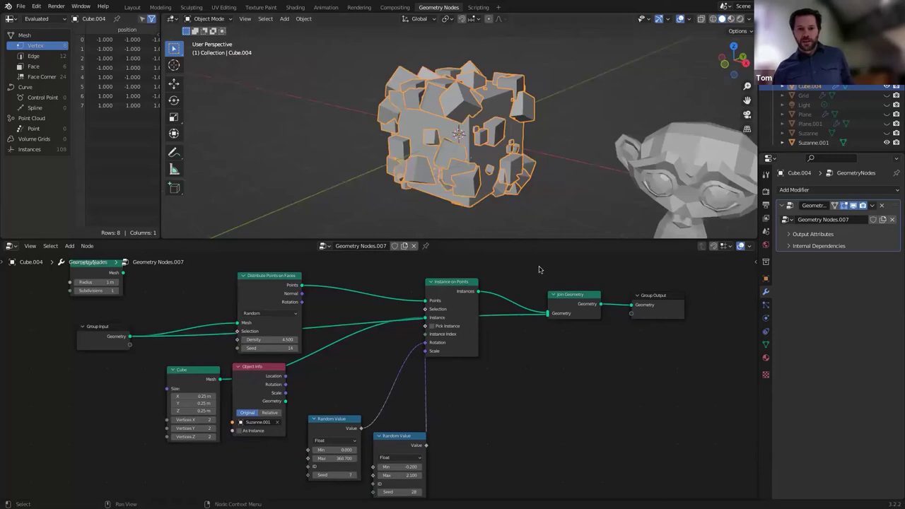
click(673, 295)
drag(673, 296, 732, 295)
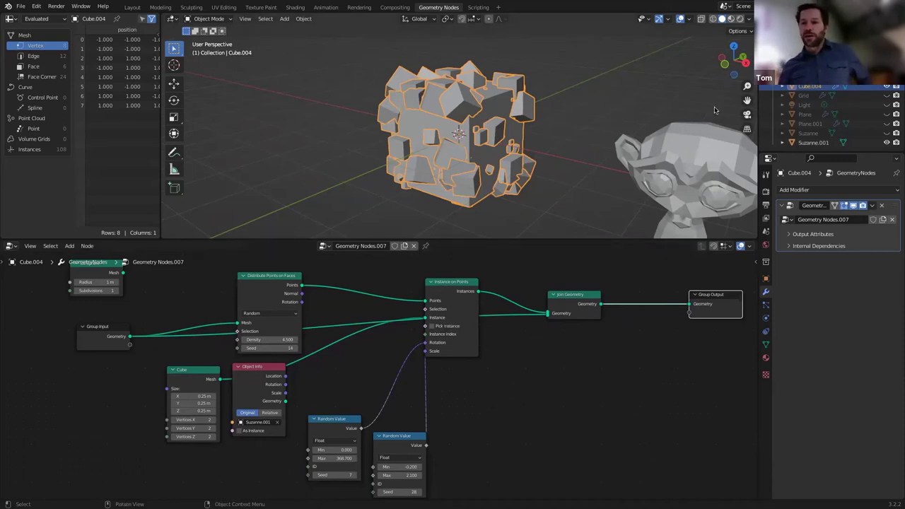
click(888, 142)
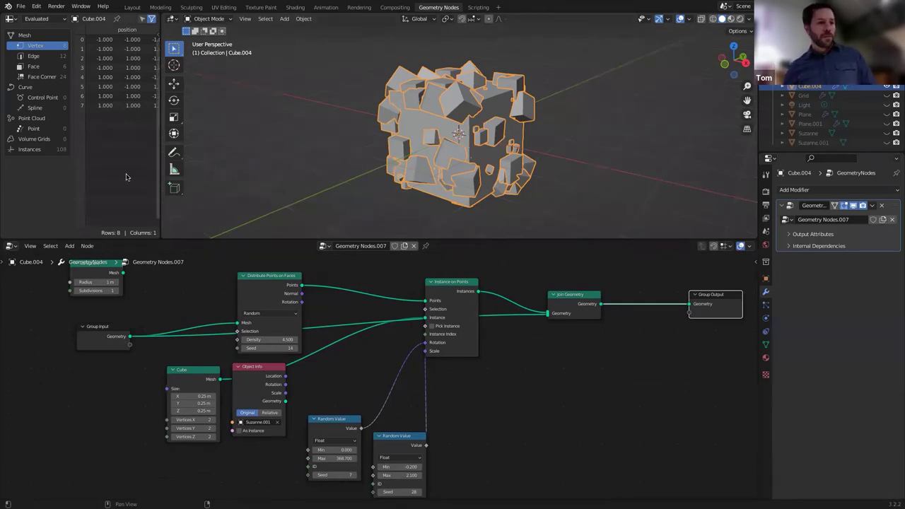
Add a Realize Instances node between Join Geometry and Group Output
click(71, 248)
click(79, 256)
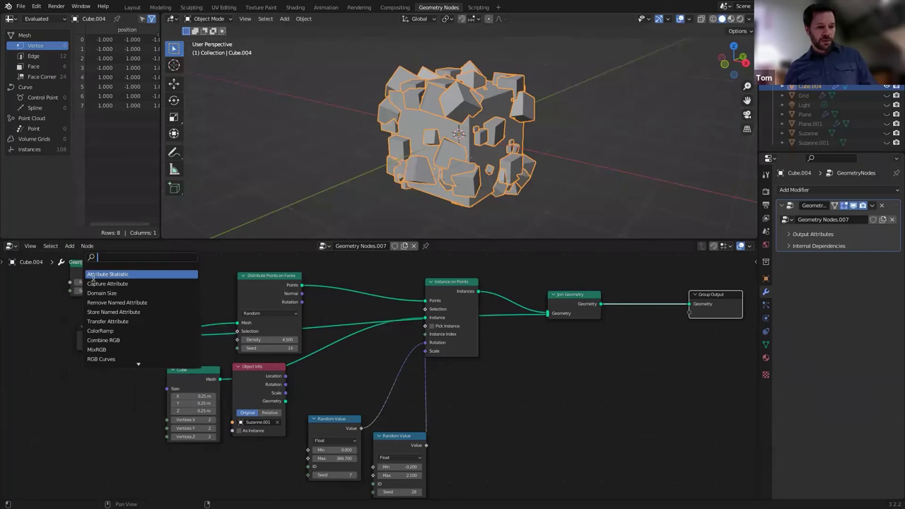
text(rea)
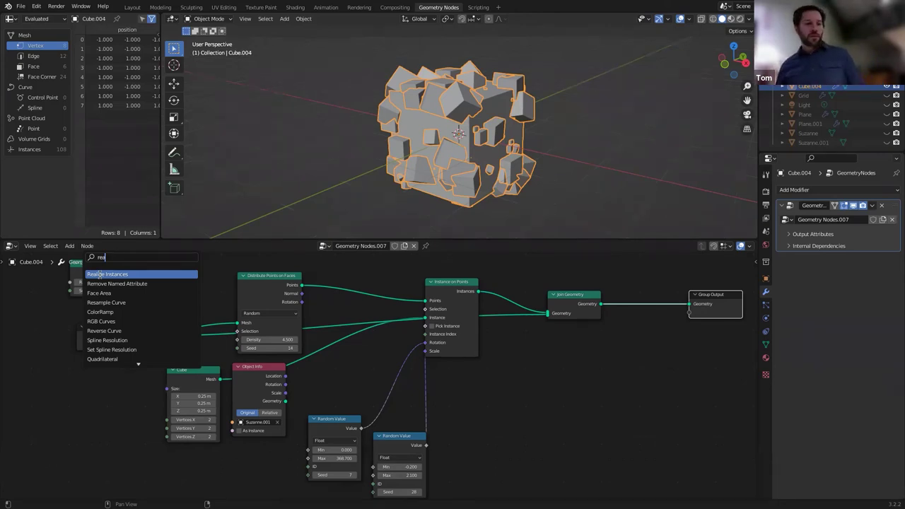
click(108, 275)
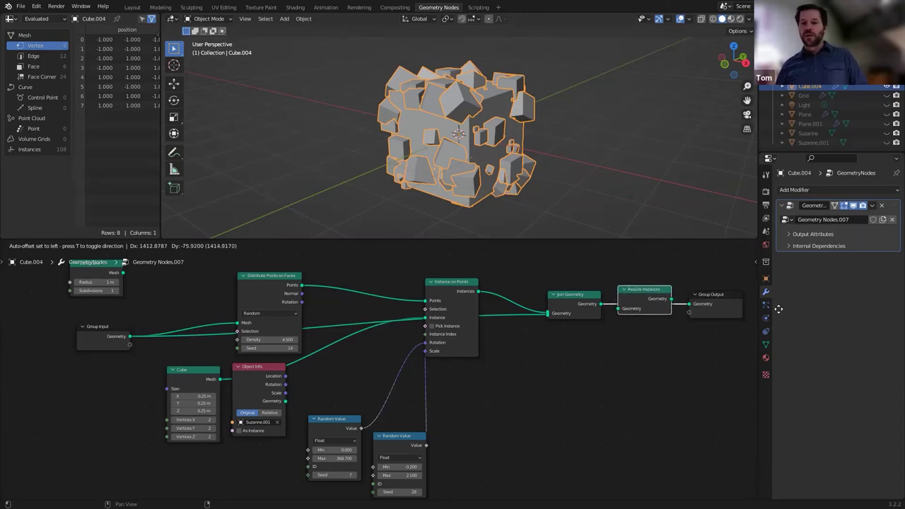
click(778, 309)
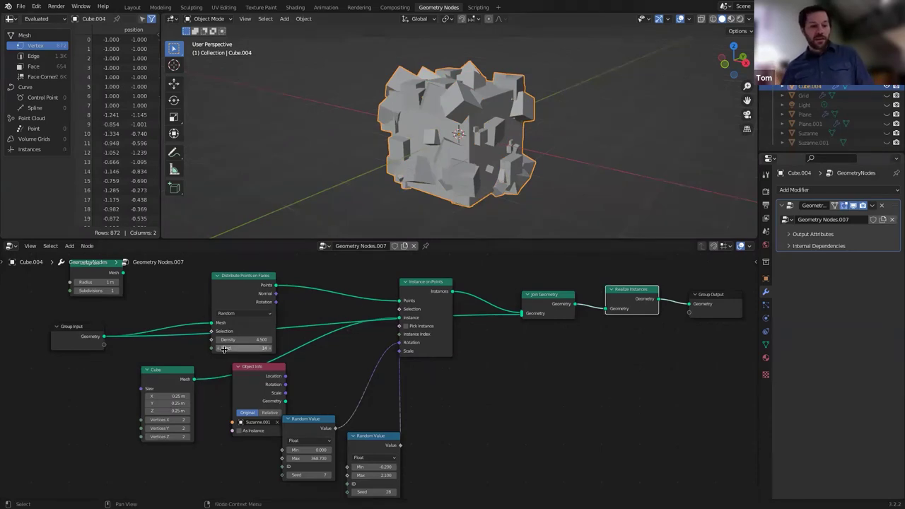
Try other distribution seeds, then return the Seed to 14
click(268, 348)
click(268, 349)
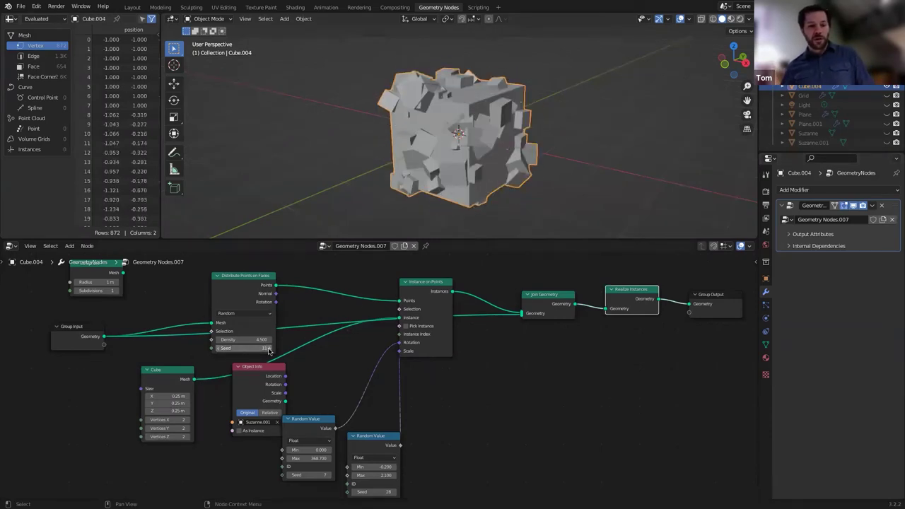
click(268, 349)
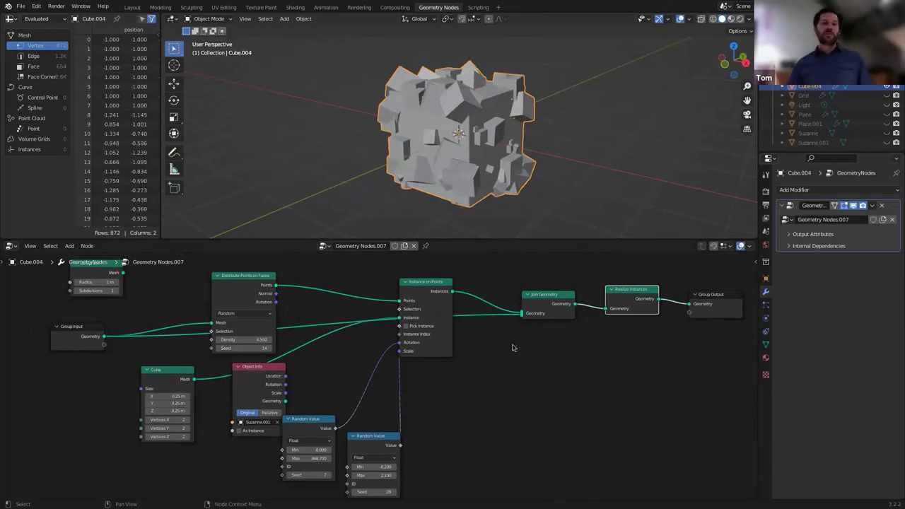
click(22, 6)
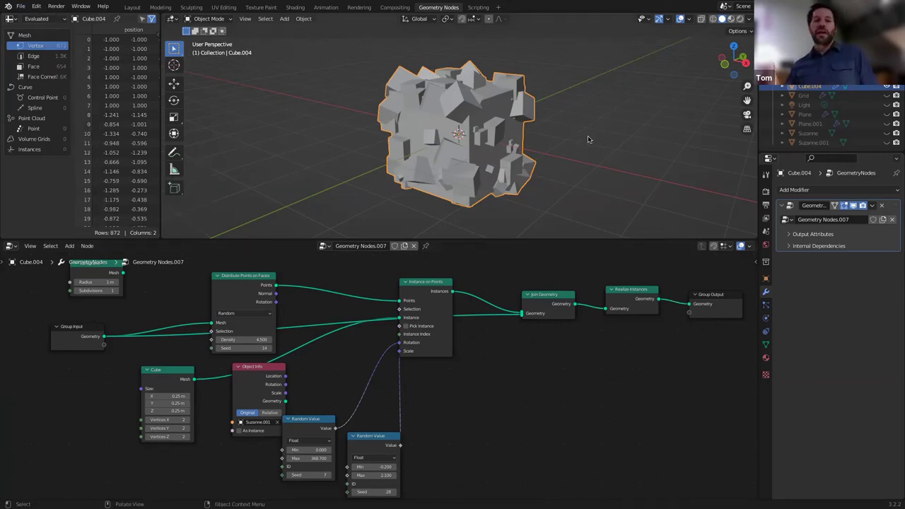
scroll(490, 158, down, 1)
scroll(488, 155, up, 3)
scroll(489, 155, down, 2)
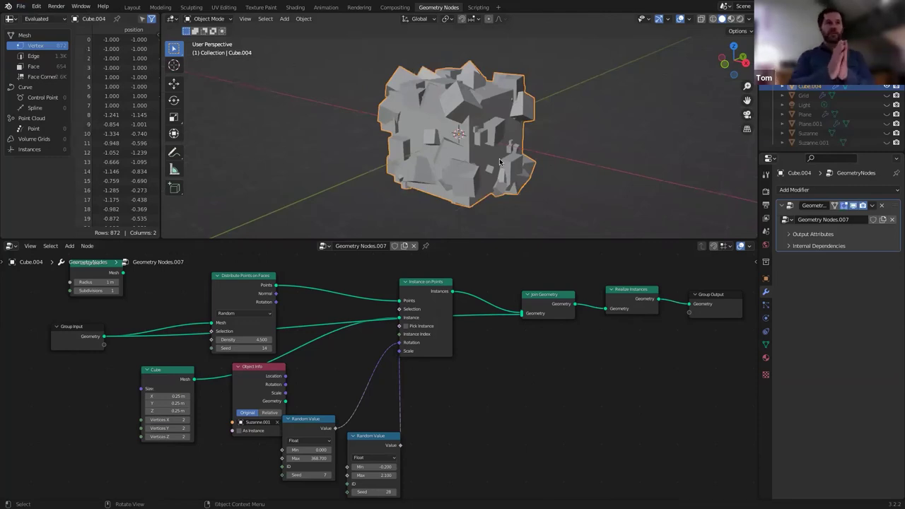
middle_drag(599, 177, 510, 212)
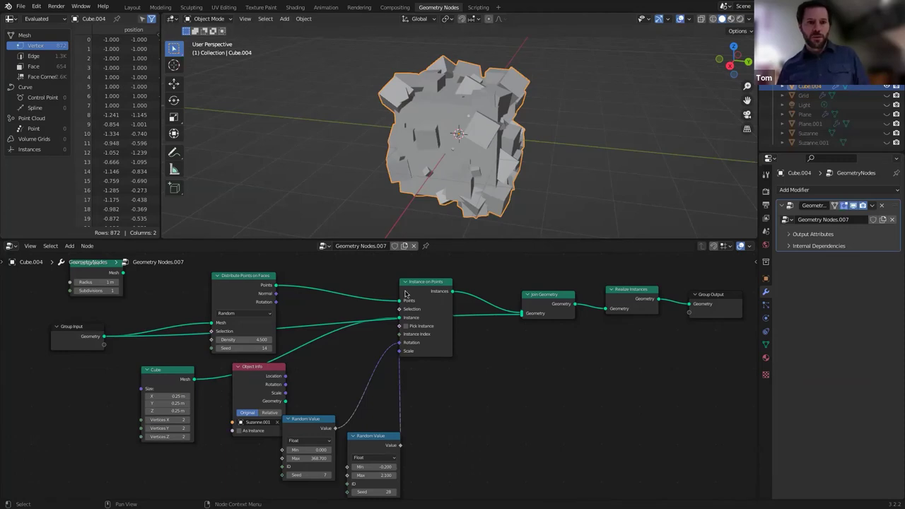
mouse_move(437, 308)
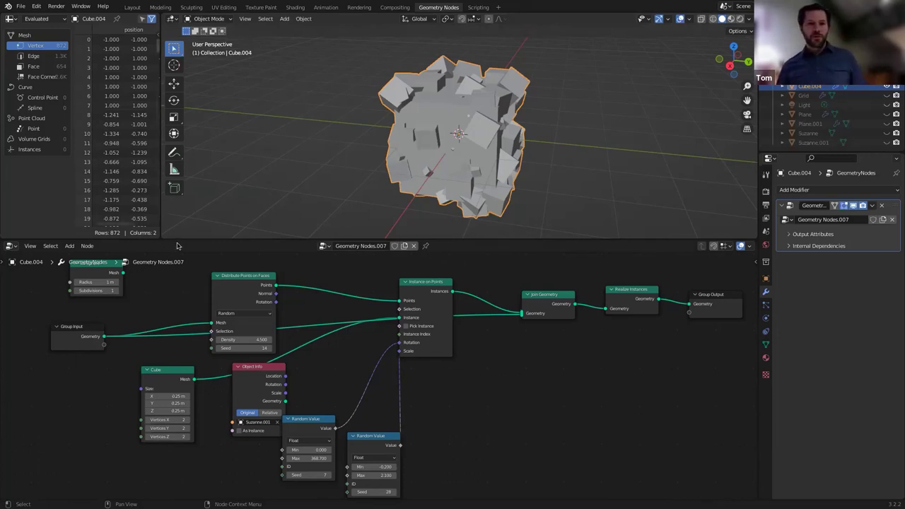
Add a Mesh Boolean node in Difference mode and position it below Join Geometry
click(69, 246)
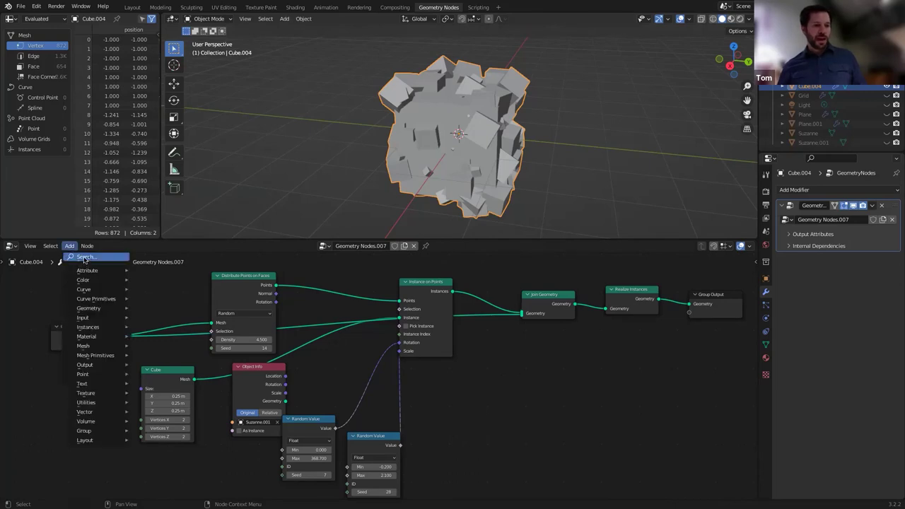
click(83, 257)
text(boolean)
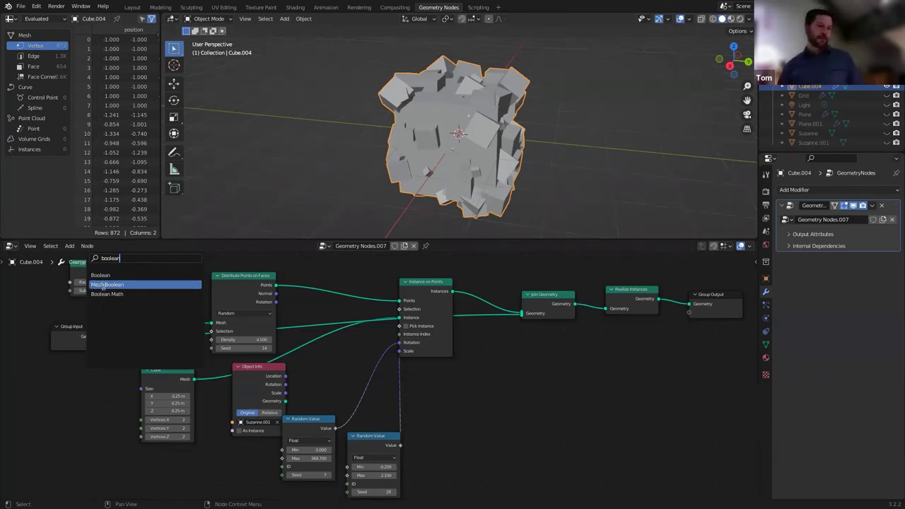
click(99, 285)
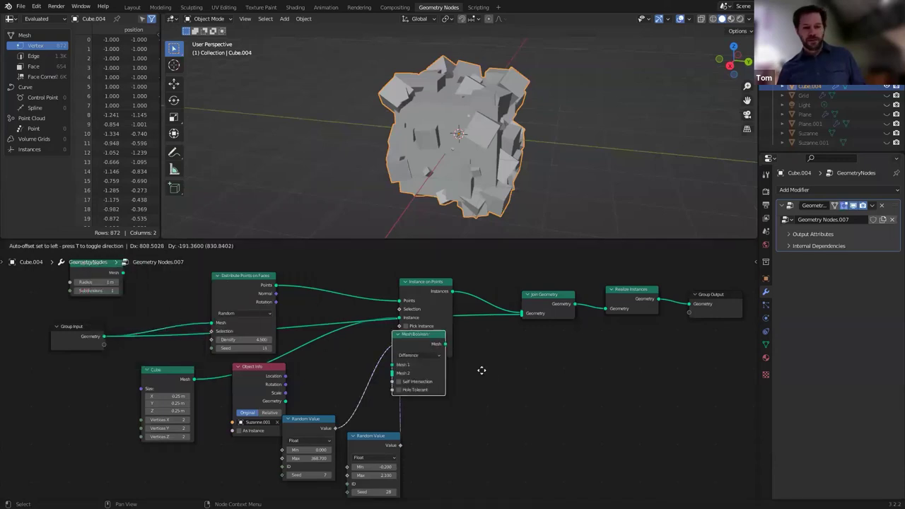
click(595, 396)
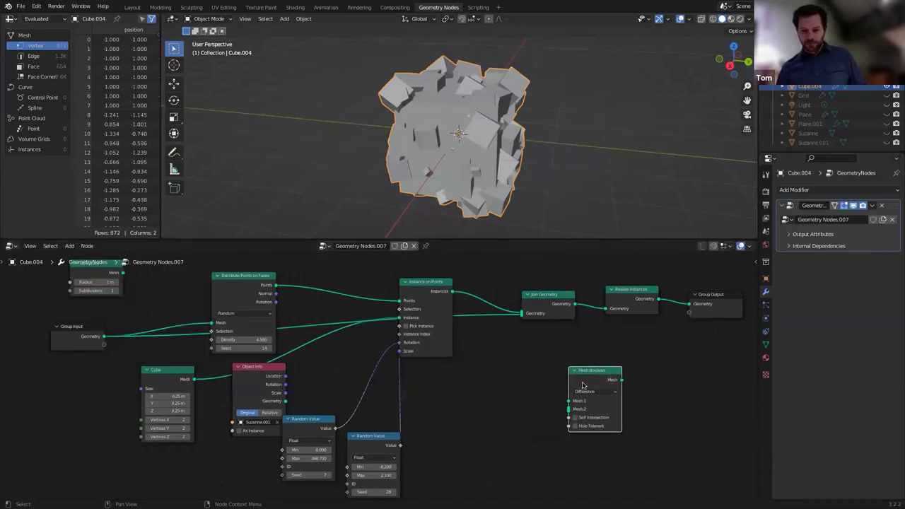
drag(588, 371, 546, 345)
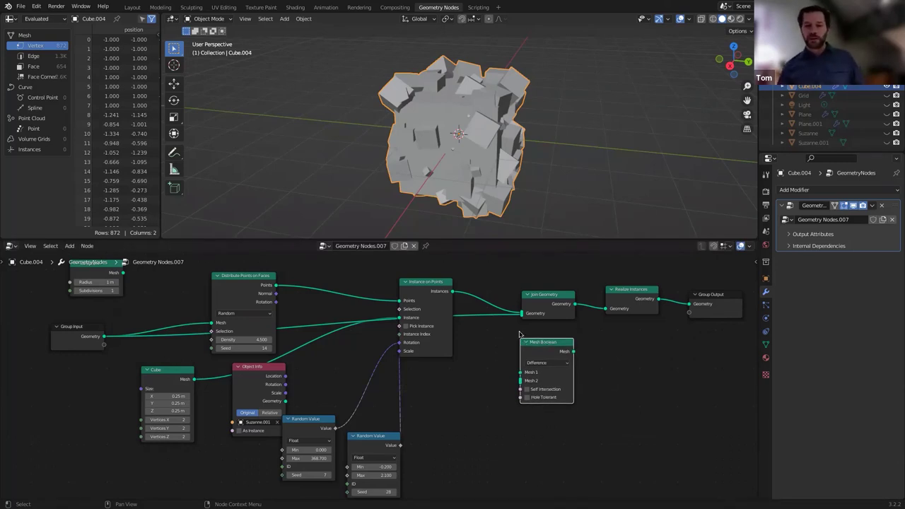
click(521, 318)
click(516, 321)
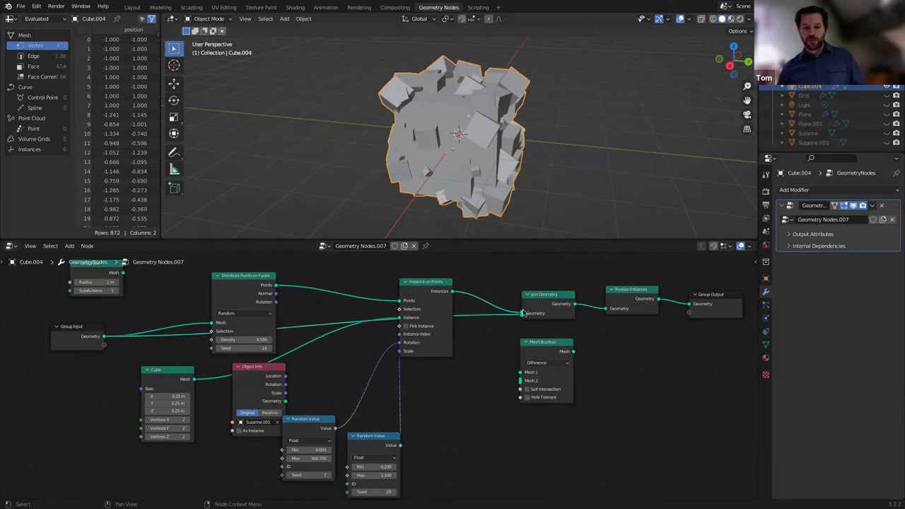
Disconnect and collapse Join Geometry, moving it aside, and bring Mesh Boolean into the output chain
drag(523, 316, 499, 322)
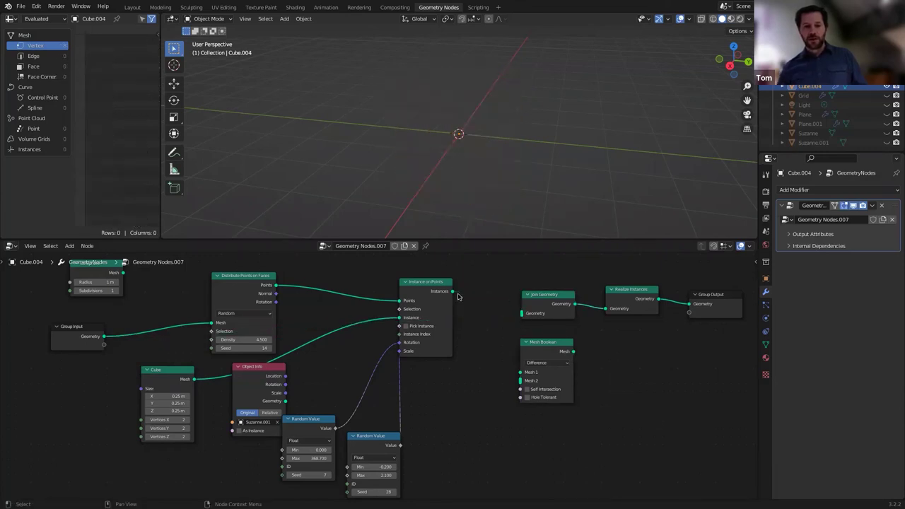
click(529, 295)
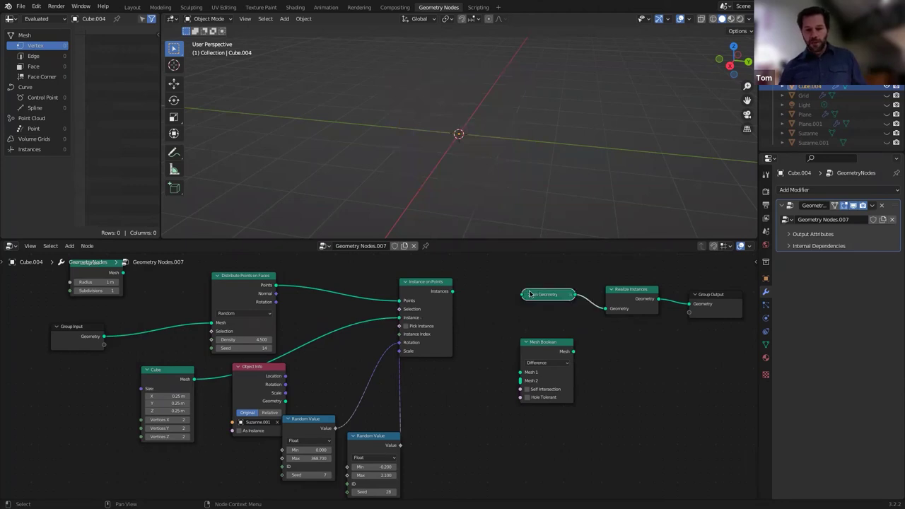
drag(530, 292, 519, 275)
click(605, 312)
drag(605, 312, 567, 297)
drag(549, 343, 532, 309)
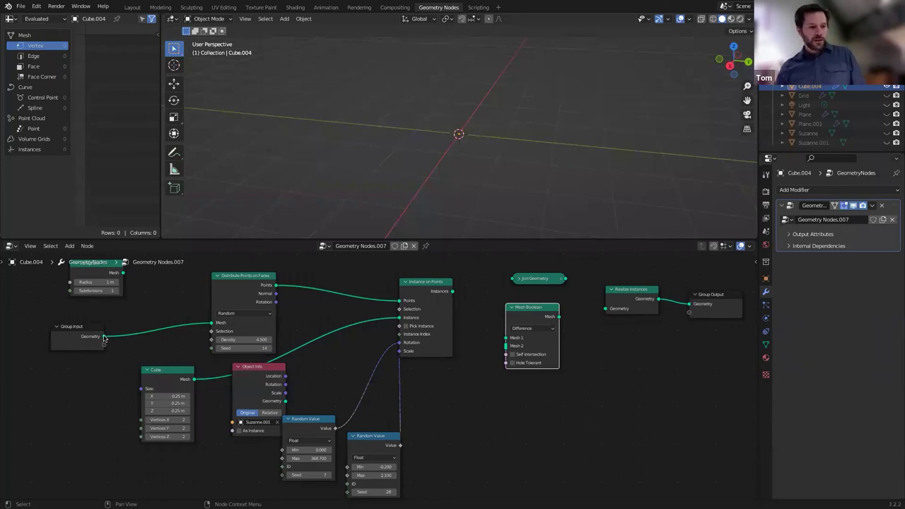
Link Group Input Geometry to Mesh 1, Instances to Mesh 2, and the boolean Mesh to Realize Instances
drag(104, 338, 511, 338)
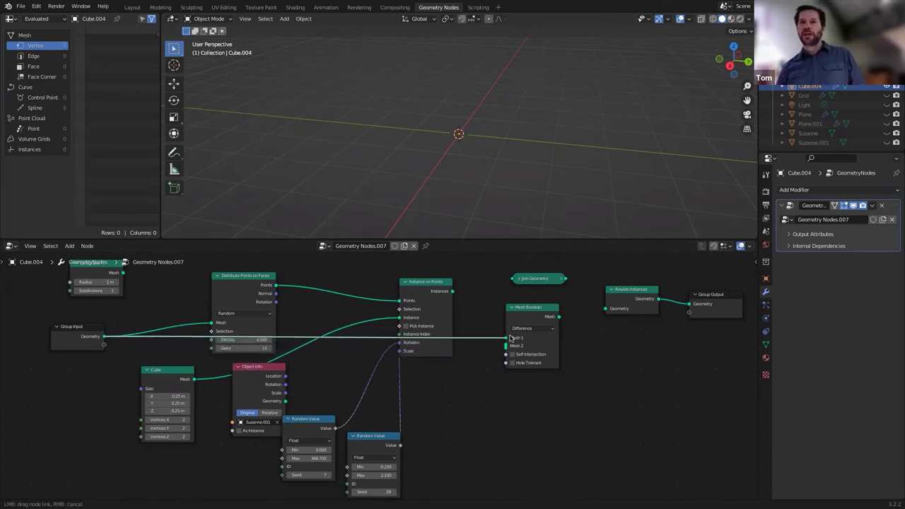
drag(511, 338, 510, 339)
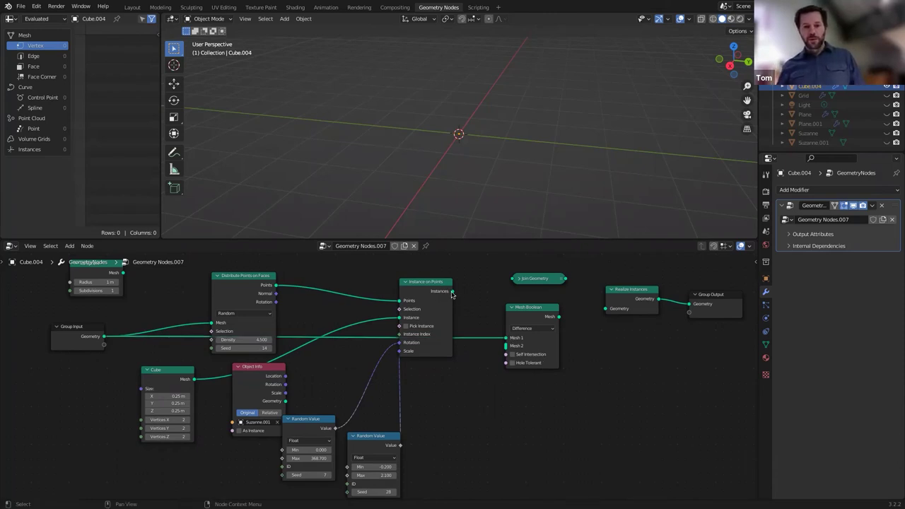
drag(453, 291, 507, 349)
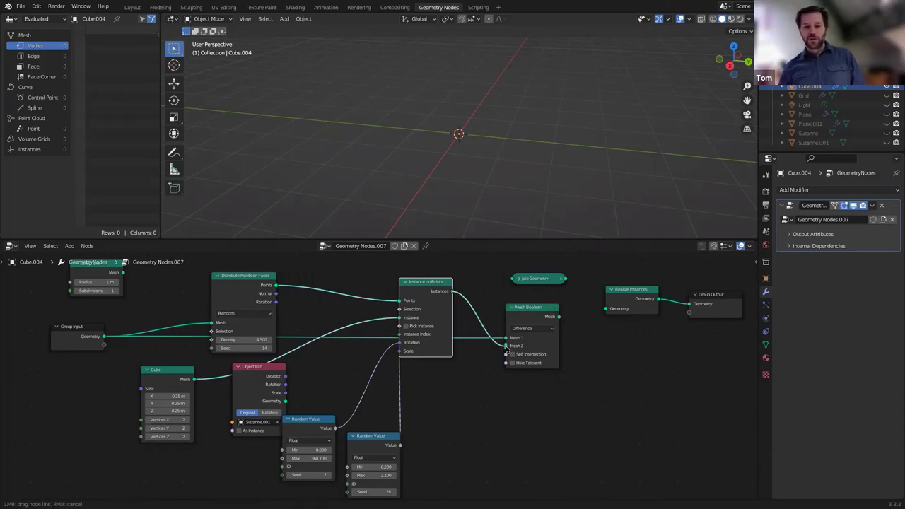
drag(507, 350, 507, 347)
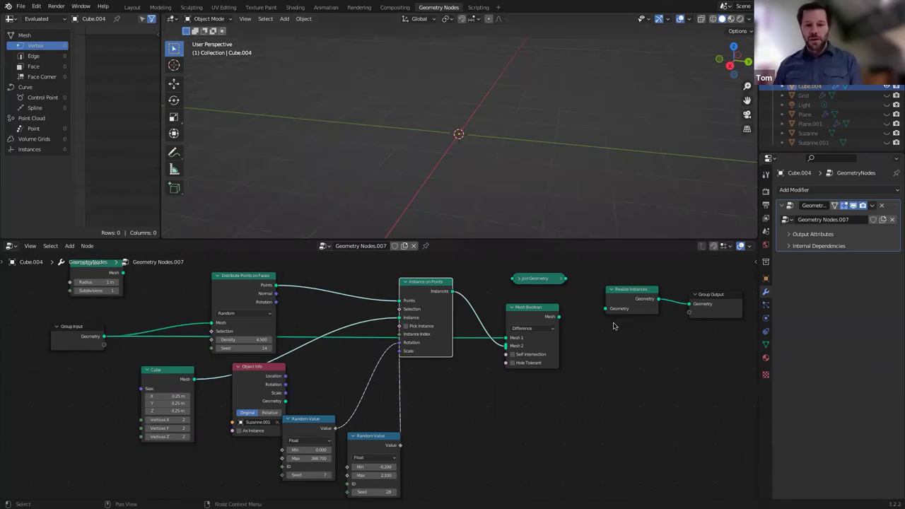
drag(559, 317, 606, 310)
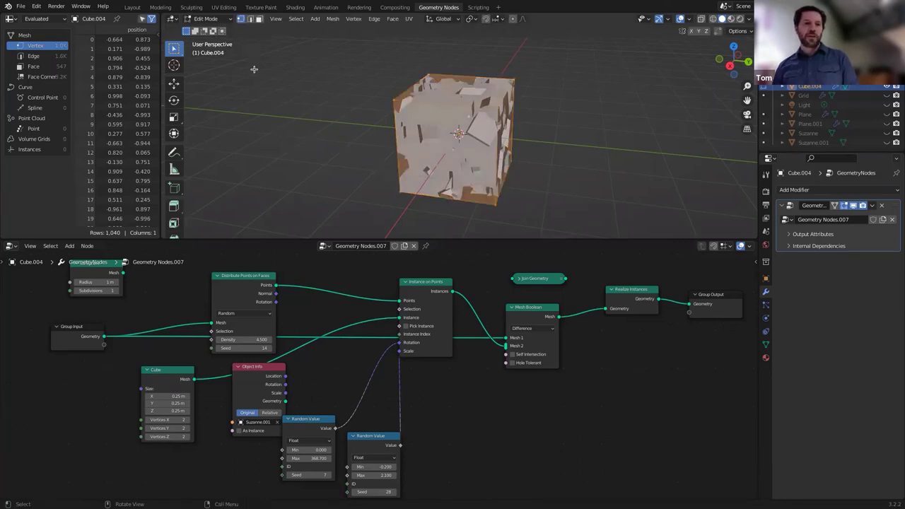
middle_drag(349, 156, 471, 170)
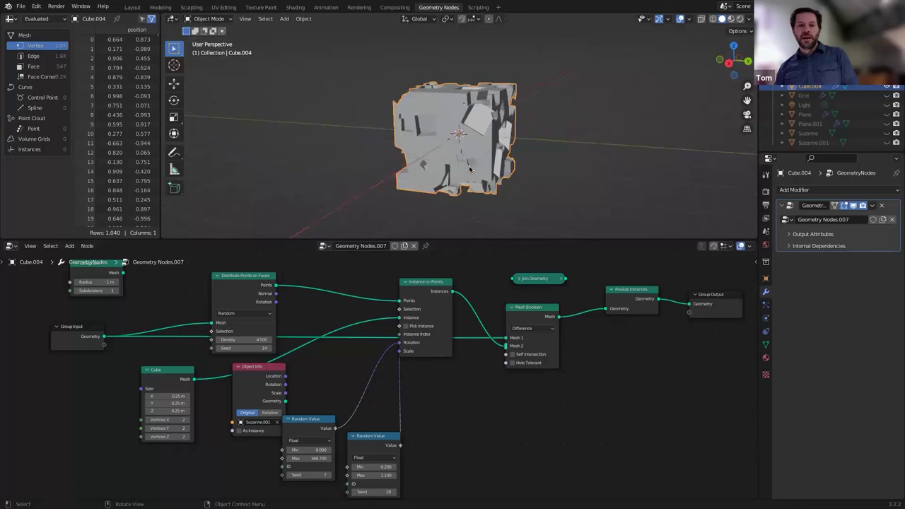
mouse_move(555, 191)
middle_down()
mouse_move(362, 182)
mouse_move(340, 159)
mouse_move(354, 125)
mouse_move(332, 141)
mouse_move(310, 128)
mouse_move(259, 188)
mouse_move(238, 195)
mouse_move(546, 194)
middle_up()
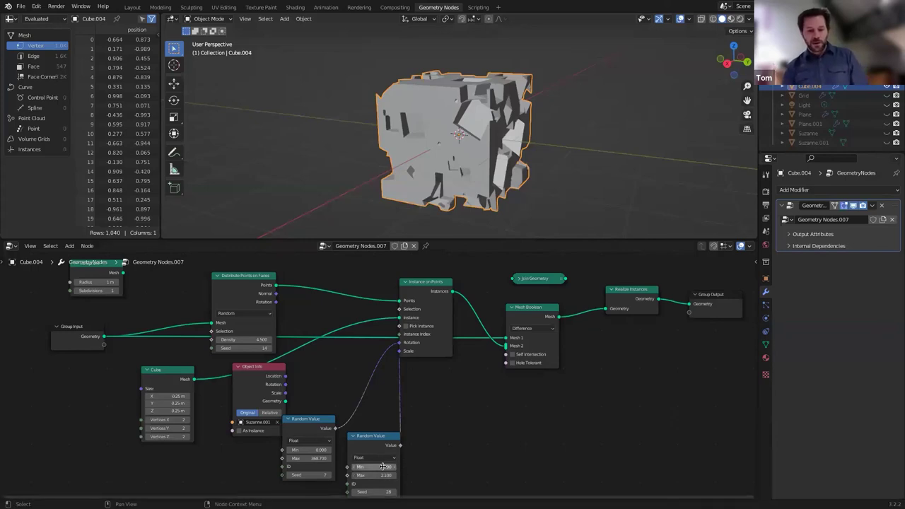
Set the rotation Random Value Min and Max to 0 so the carved pits are axis-aligned
click(309, 452)
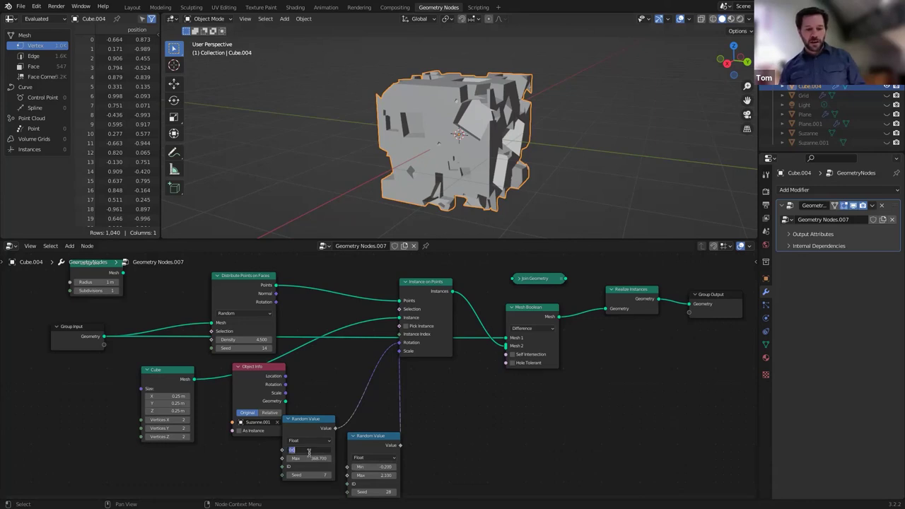
click(321, 460)
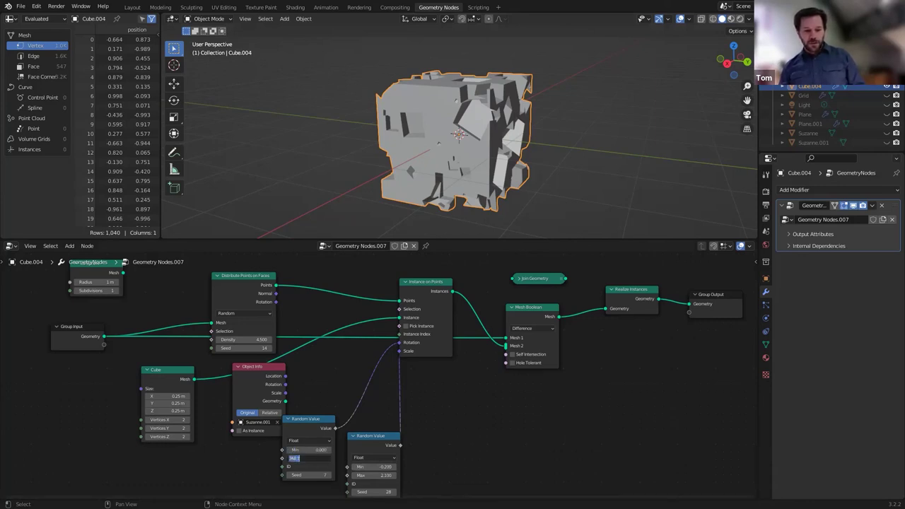
text(0)
key(Return)
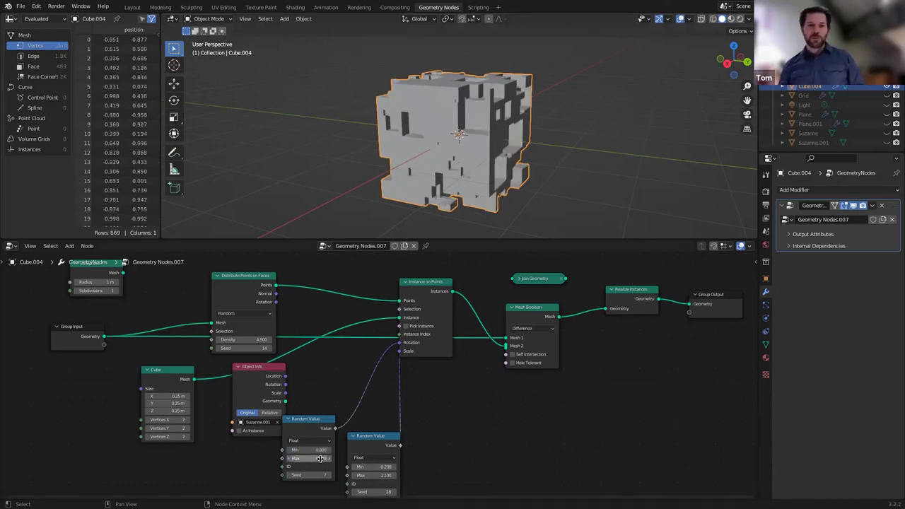
middle_drag(428, 166, 504, 184)
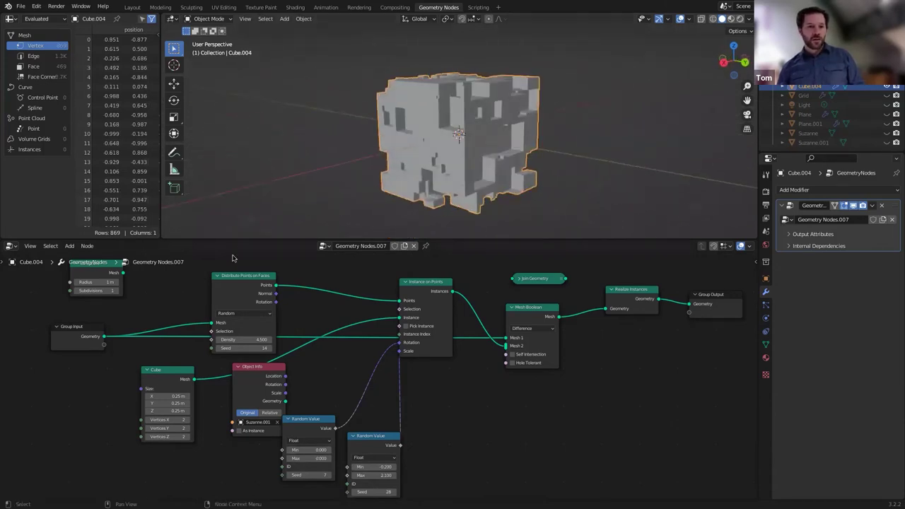
middle_drag(313, 198, 454, 184)
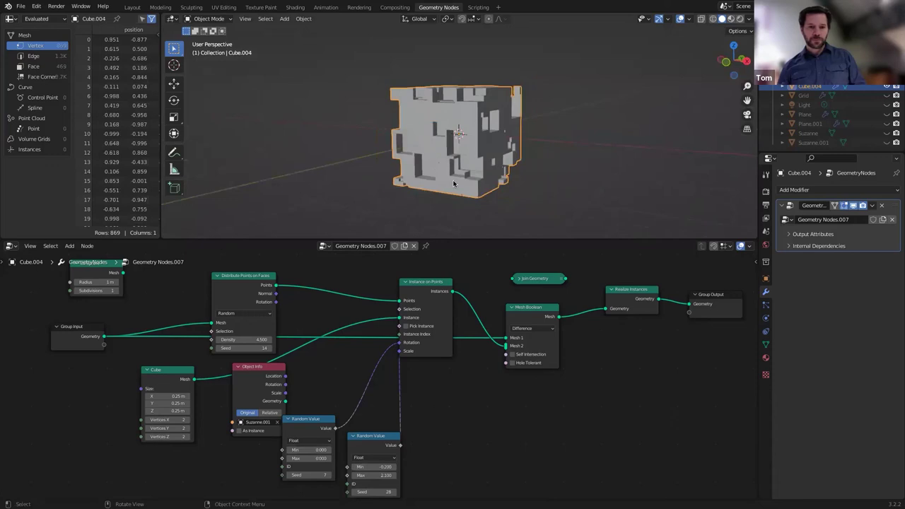
Open Viewport Overlays and deselect the cube to view its shape clearly
click(690, 19)
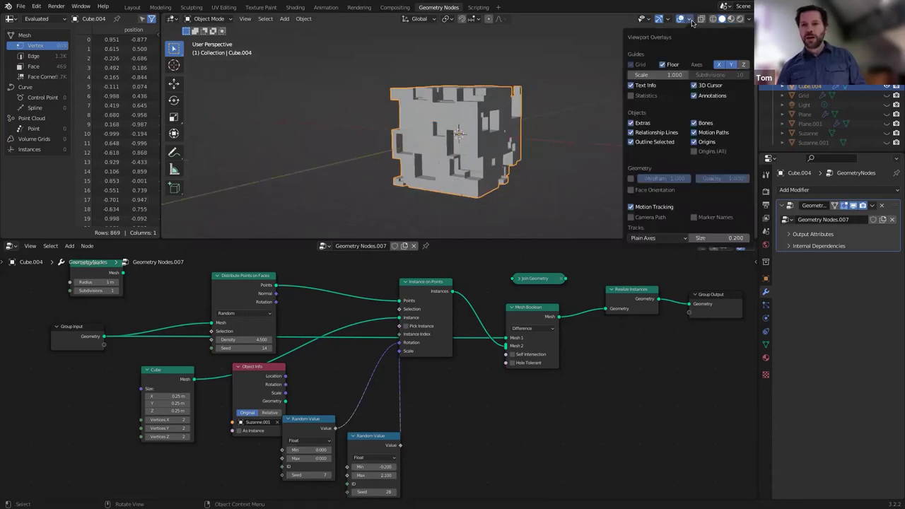
click(632, 178)
scroll(541, 163, down, 2)
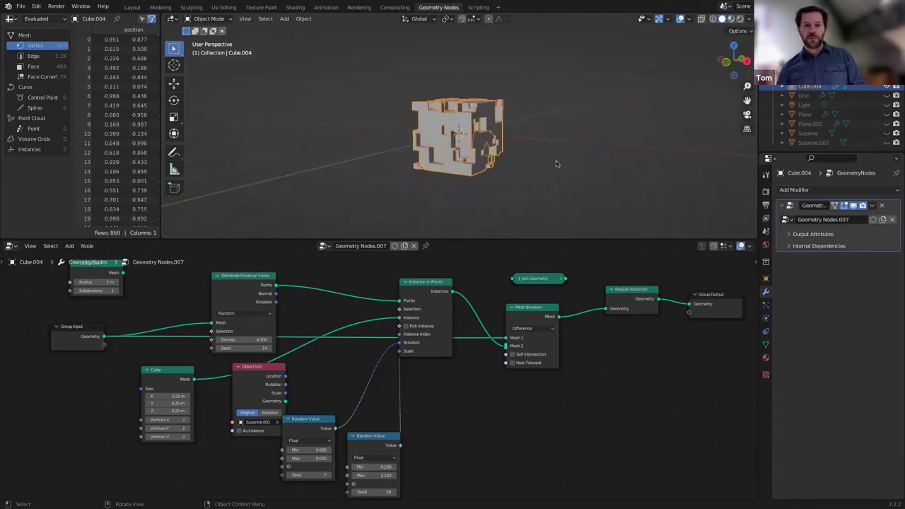
scroll(556, 164, up, 4)
click(634, 169)
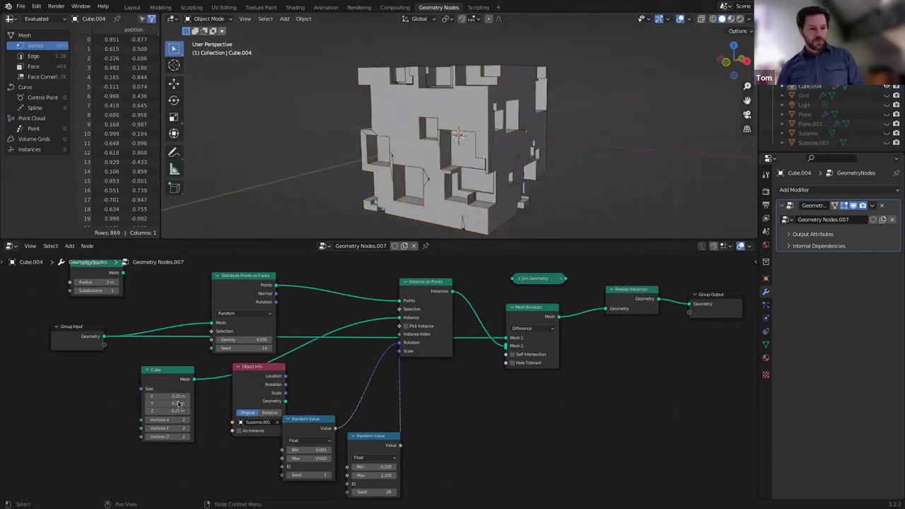
Set the Distribute Points on Faces Density to 7
drag(244, 340, 275, 340)
click(247, 338)
text(7)
key(Return)
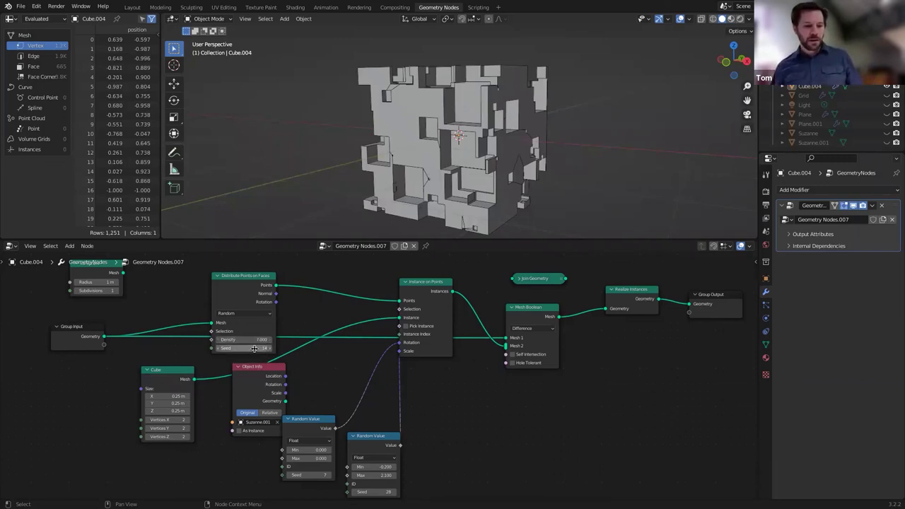
Set the Distribute Points on Faces Density to 10
click(268, 343)
click(268, 342)
click(269, 343)
click(251, 343)
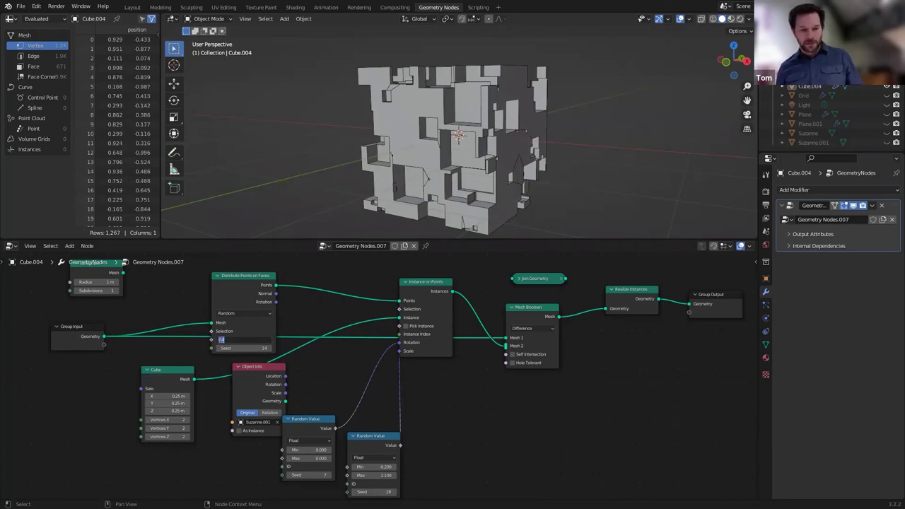
text(10)
key(Return)
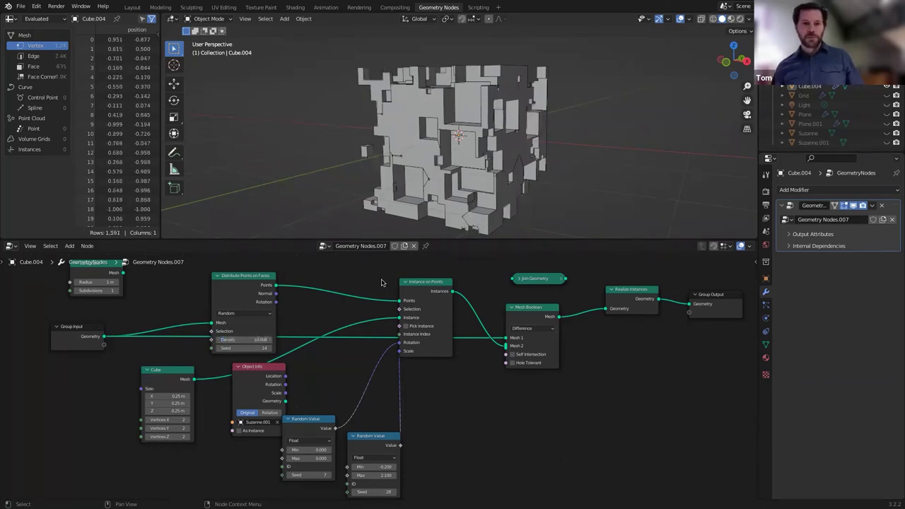
middle_drag(489, 152, 538, 150)
middle_drag(384, 176, 455, 174)
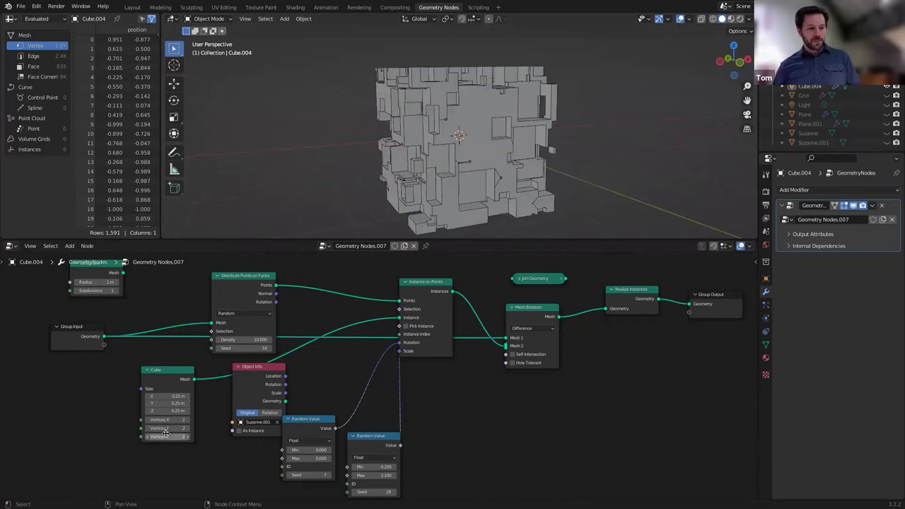
Step the distribution Seed up from 14 to 19 for a new carving layout
click(266, 348)
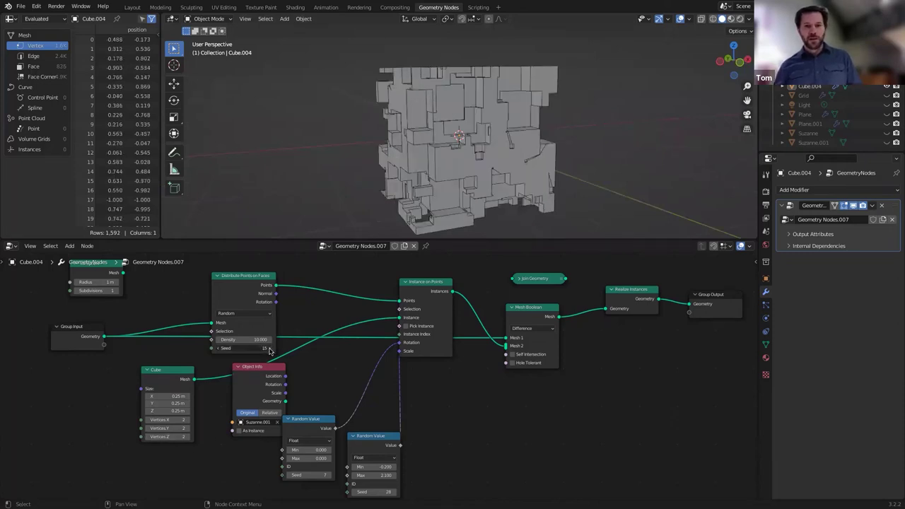
click(269, 351)
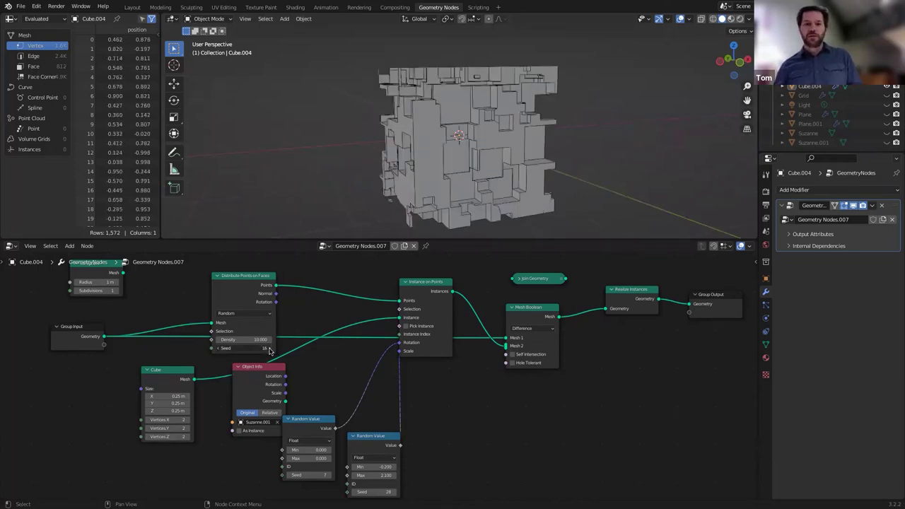
click(269, 351)
click(268, 351)
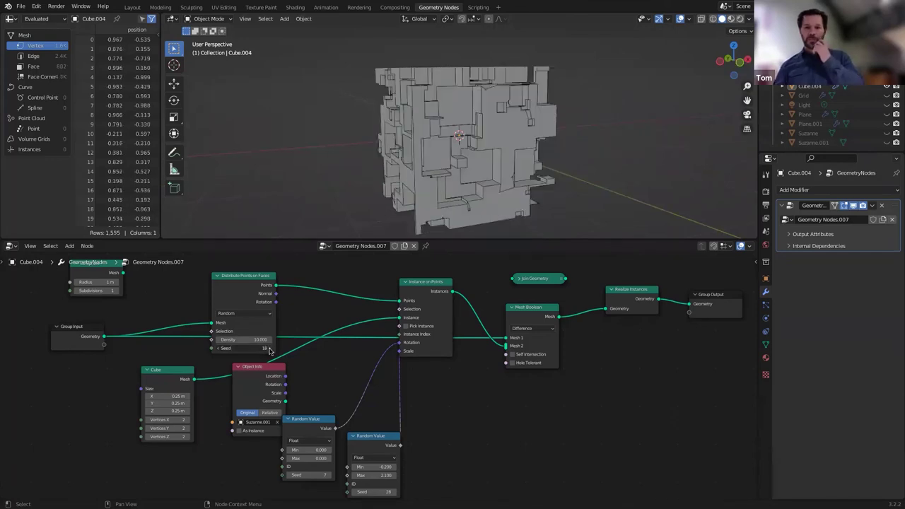
click(269, 351)
middle_drag(321, 200, 322, 184)
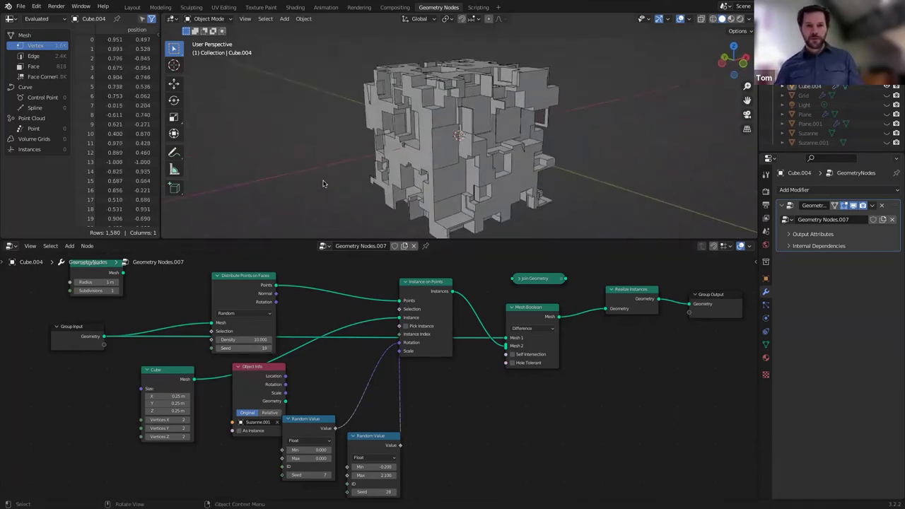